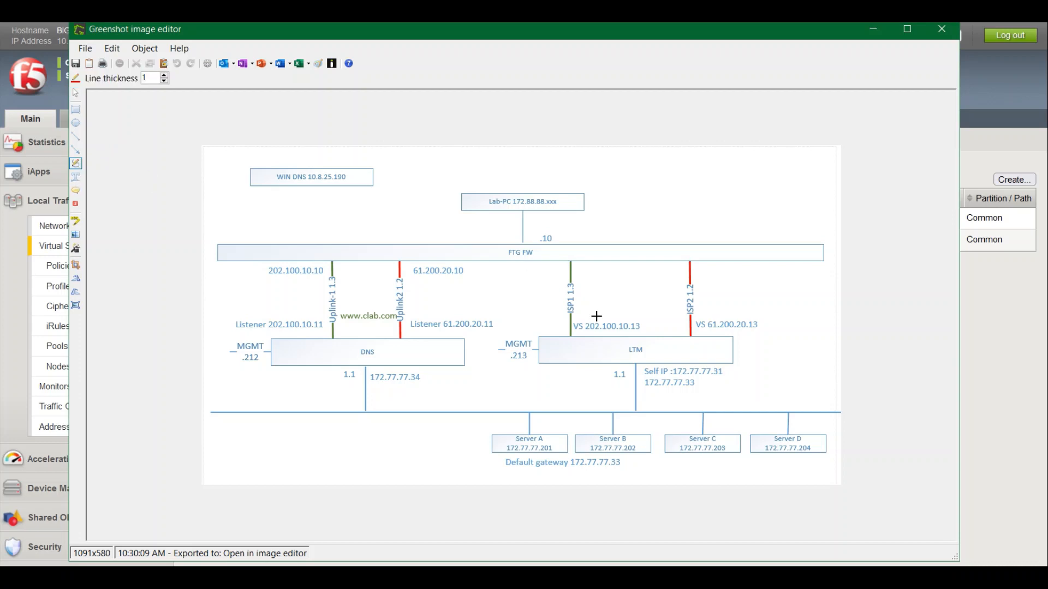
Circle the LTM and DNS labels freehand in the network diagram.
{"action": "mouse_move", "coordinate": [617, 339]}
{"action": "left_mouse_down"}
{"action": "mouse_move", "coordinate": [614, 357]}
{"action": "mouse_move", "coordinate": [636, 345]}
{"action": "left_mouse_up"}
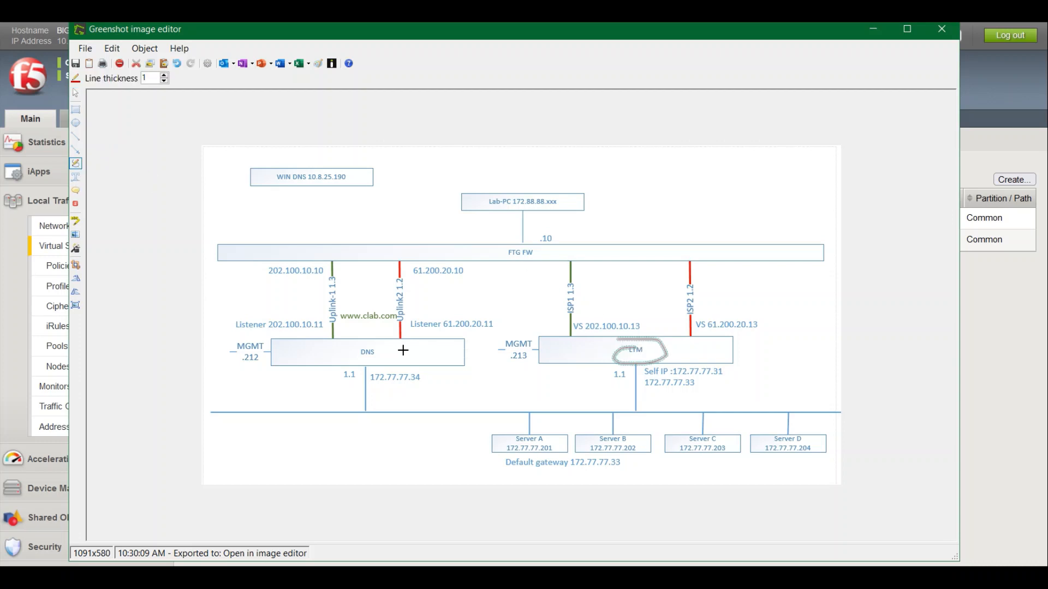
{"action": "mouse_move", "coordinate": [349, 341]}
{"action": "left_mouse_down"}
{"action": "mouse_move", "coordinate": [356, 358]}
{"action": "mouse_move", "coordinate": [371, 343]}
{"action": "left_mouse_up"}
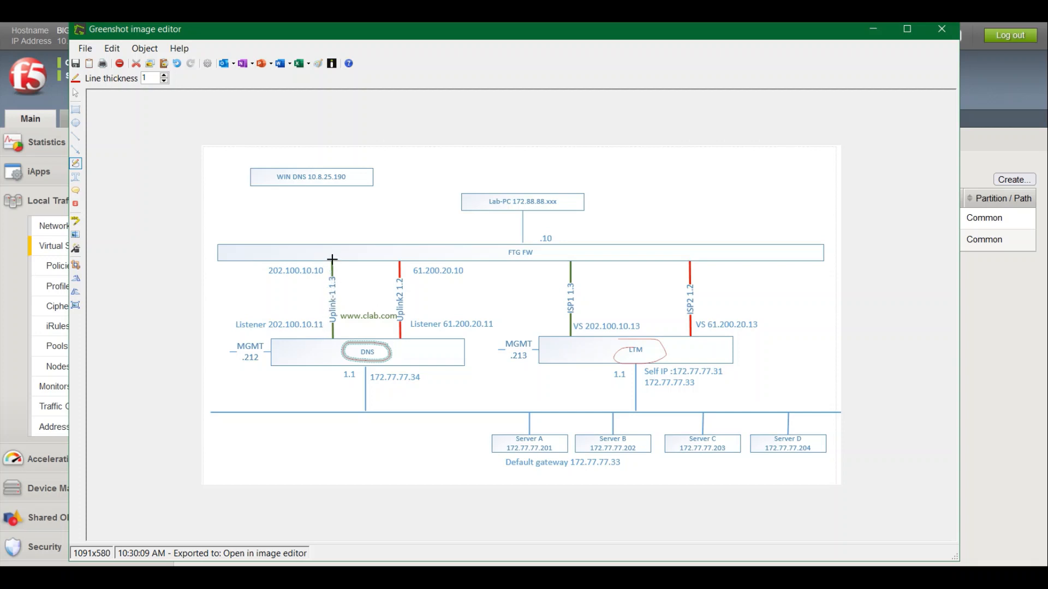
Trace the Uplink-1 and Uplink2 lines above the DNS box freehand, and undo both strokes.
{"action": "left_click_drag", "start_coordinate": [333, 260], "coordinate": [326, 331]}
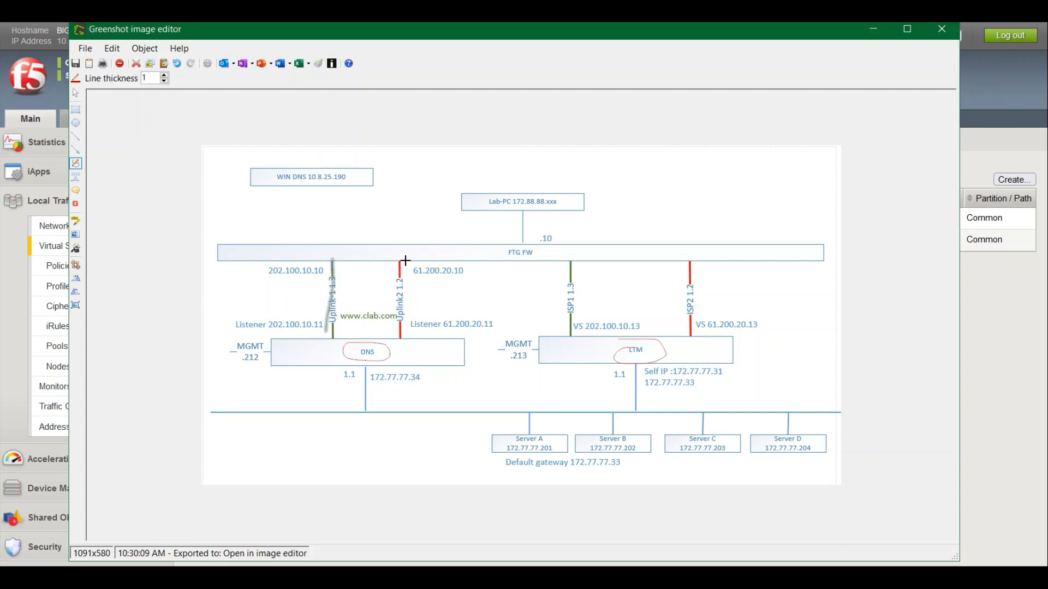
{"action": "left_click_drag", "start_coordinate": [405, 261], "coordinate": [396, 341]}
{"action": "key", "text": "ctrl+z"}
{"action": "key", "text": "ctrl+z"}
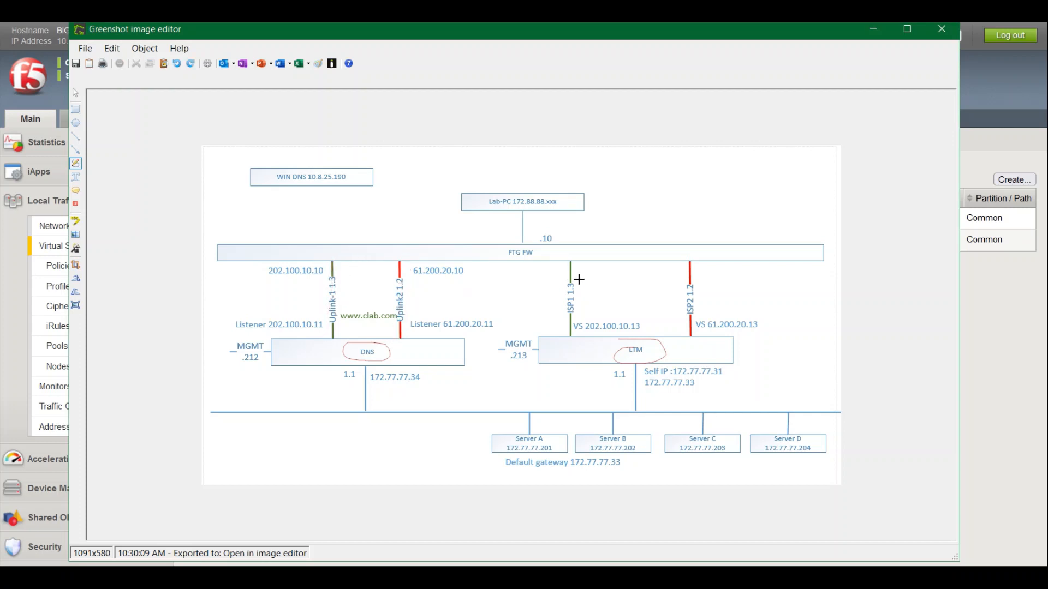
Trace the ISP1 and ISP2 lines above the LTM box freehand, and undo both strokes.
{"action": "left_click_drag", "start_coordinate": [566, 257], "coordinate": [569, 349]}
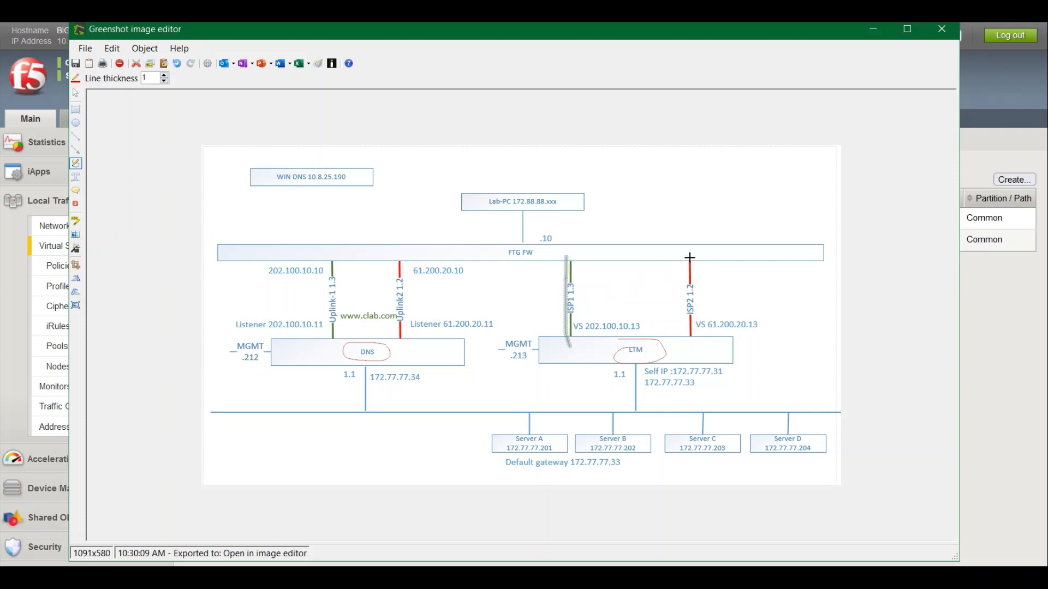
{"action": "left_click_drag", "start_coordinate": [690, 257], "coordinate": [689, 344]}
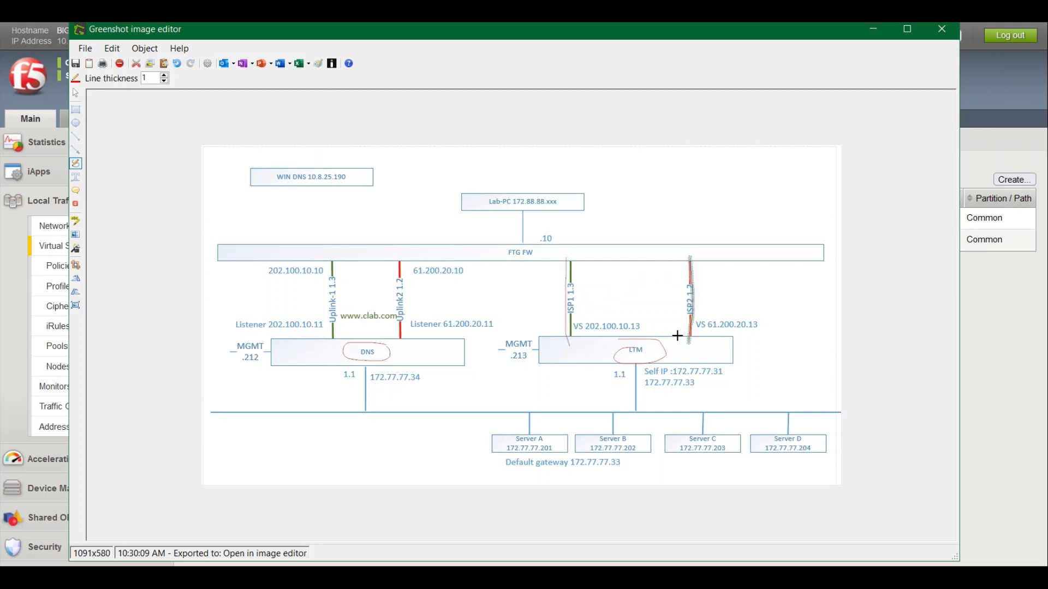
{"action": "key", "text": "ctrl+z"}
{"action": "key", "text": "ctrl+z"}
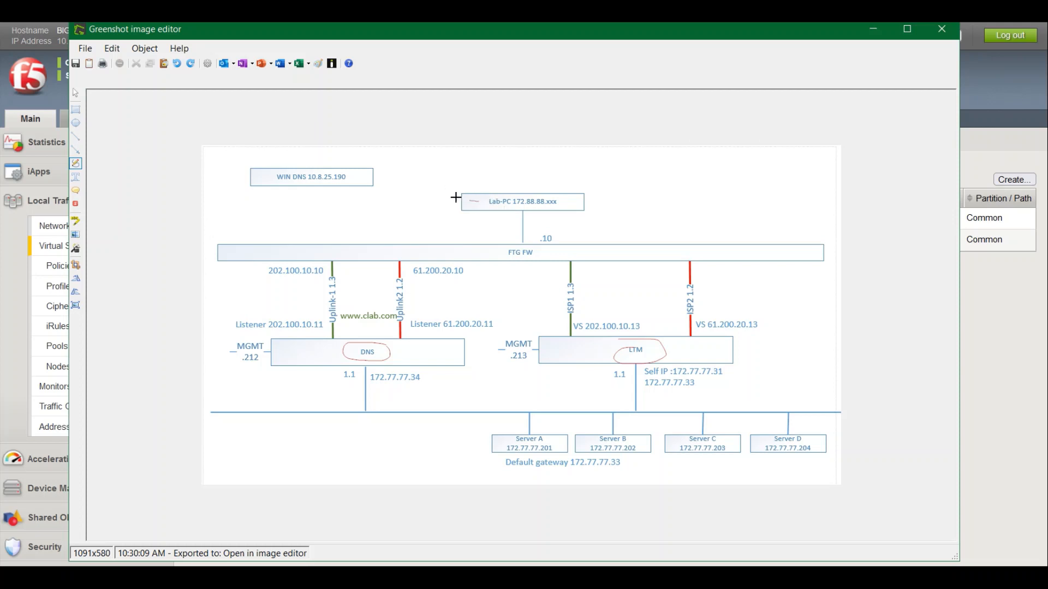
Draw freehand arrows from Lab-PC to WIN DNS and from WIN DNS to the listeners 202.100.10.11 and 61.200.20.11.
{"action": "mouse_move", "coordinate": [456, 197]}
{"action": "left_mouse_down"}
{"action": "mouse_move", "coordinate": [367, 187]}
{"action": "mouse_move", "coordinate": [374, 177]}
{"action": "left_mouse_up"}
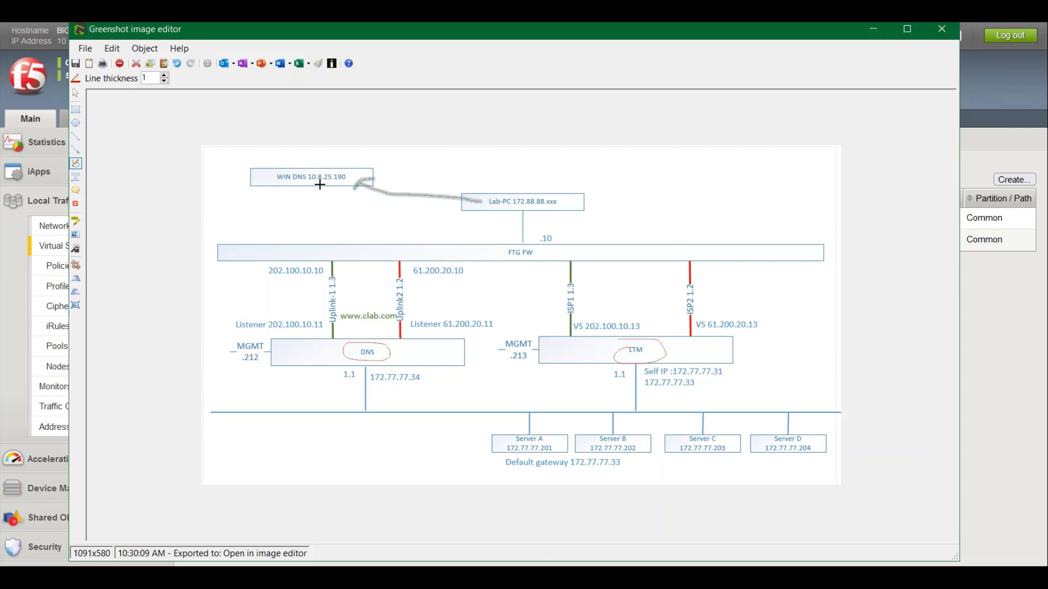
{"action": "mouse_move", "coordinate": [322, 181]}
{"action": "left_mouse_down"}
{"action": "mouse_move", "coordinate": [321, 257]}
{"action": "mouse_move", "coordinate": [328, 249]}
{"action": "left_mouse_up"}
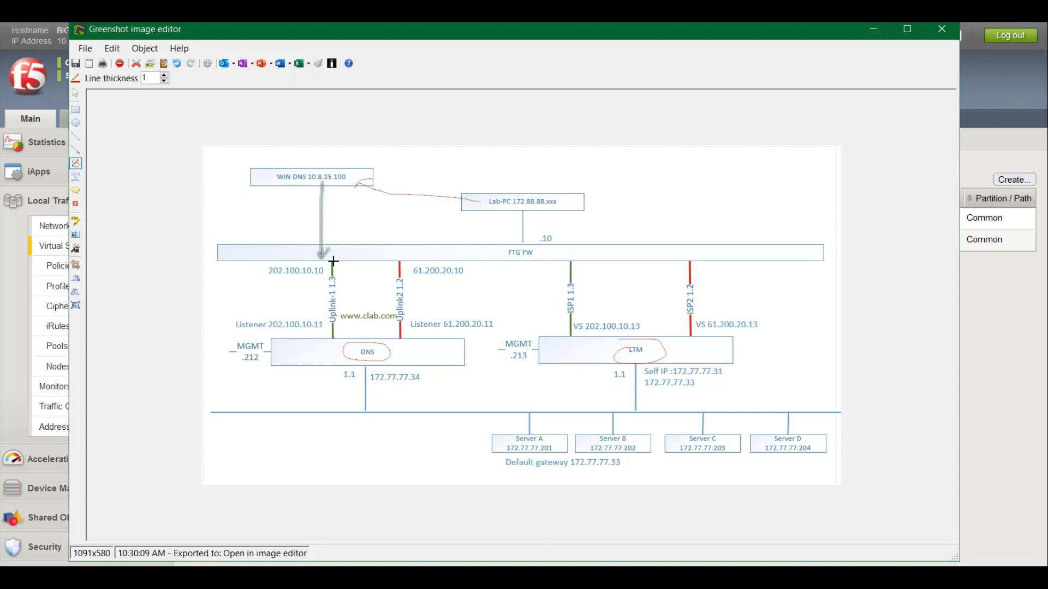
{"action": "key", "text": "ctrl+z"}
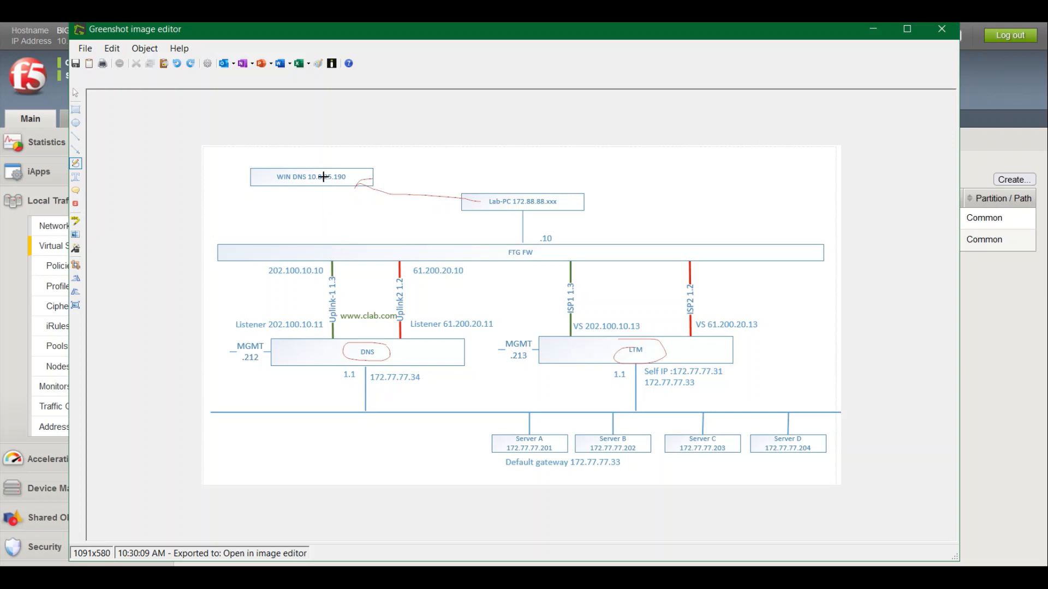
{"action": "mouse_move", "coordinate": [324, 177]}
{"action": "left_mouse_down"}
{"action": "mouse_move", "coordinate": [298, 310]}
{"action": "mouse_move", "coordinate": [308, 300]}
{"action": "left_mouse_up"}
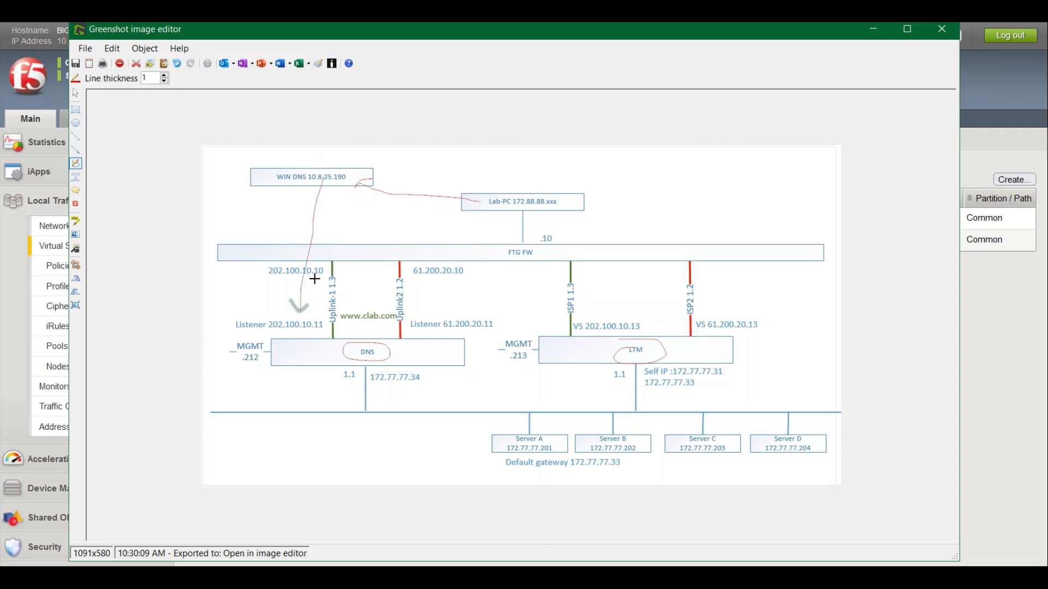
{"action": "mouse_move", "coordinate": [343, 183]}
{"action": "left_mouse_down"}
{"action": "mouse_move", "coordinate": [405, 317]}
{"action": "mouse_move", "coordinate": [391, 316]}
{"action": "left_mouse_up"}
Draw a freehand arrow from listener 202.100.10.11 towards Lab-PC, and mark the virtual servers 202.100.10.13 and 61.200.20.13.
{"action": "mouse_move", "coordinate": [318, 328]}
{"action": "left_mouse_down"}
{"action": "mouse_move", "coordinate": [456, 229]}
{"action": "mouse_move", "coordinate": [456, 243]}
{"action": "left_mouse_up"}
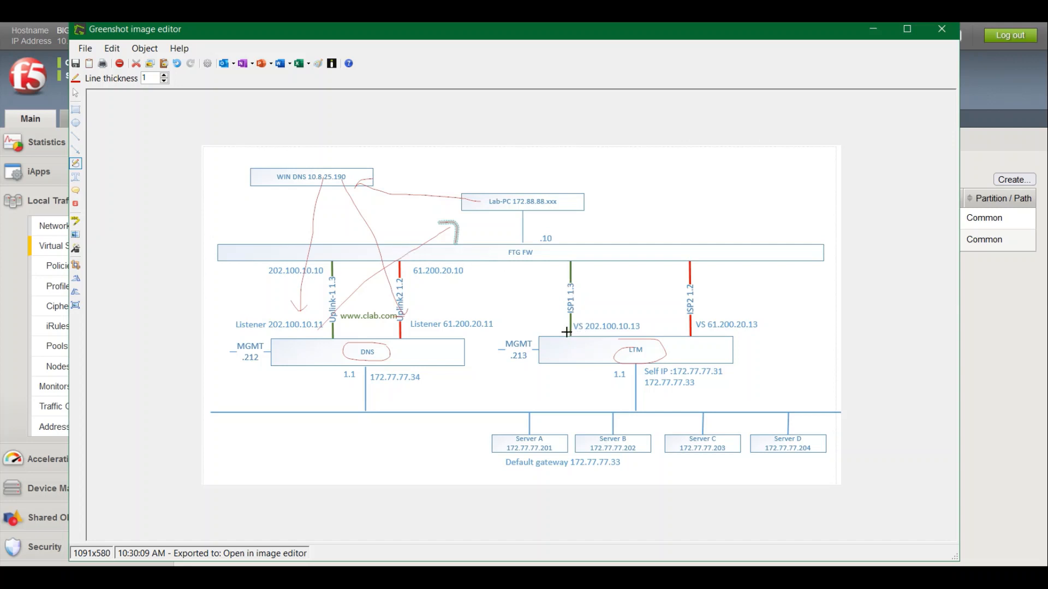
{"action": "mouse_move", "coordinate": [557, 323]}
{"action": "left_mouse_down"}
{"action": "mouse_move", "coordinate": [570, 314]}
{"action": "mouse_move", "coordinate": [640, 323]}
{"action": "mouse_move", "coordinate": [598, 337]}
{"action": "mouse_move", "coordinate": [567, 320]}
{"action": "mouse_move", "coordinate": [579, 315]}
{"action": "left_mouse_up"}
{"action": "mouse_move", "coordinate": [699, 328]}
{"action": "left_mouse_down"}
{"action": "mouse_move", "coordinate": [702, 312]}
{"action": "mouse_move", "coordinate": [770, 332]}
{"action": "mouse_move", "coordinate": [690, 334]}
{"action": "left_mouse_up"}
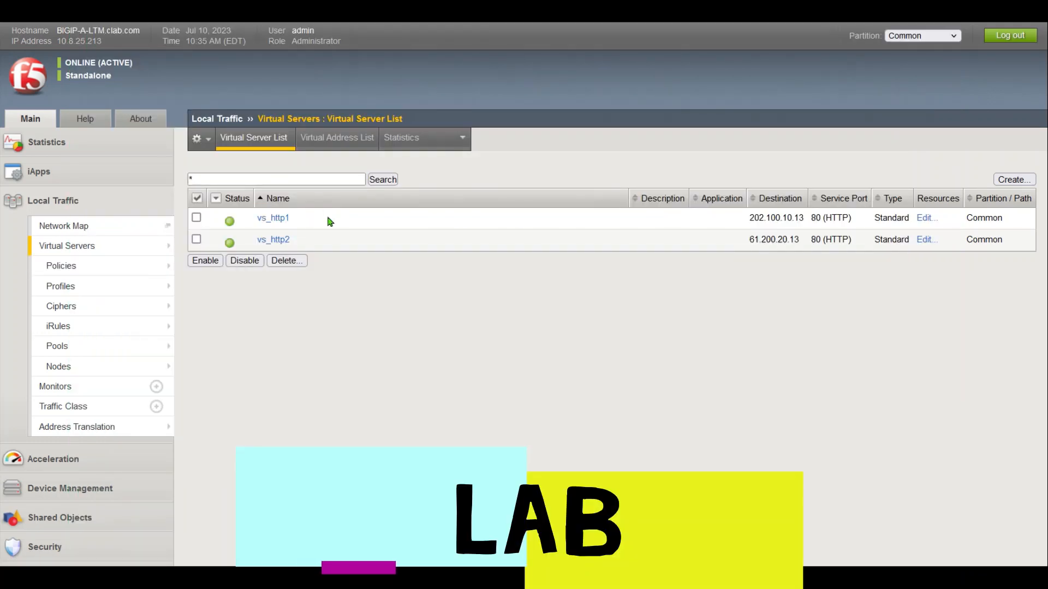
Examine the names, destination addresses and service ports of vs_http1 and vs_http2 in the BIG-IP LTM virtual server list.
{"action": "left_click_drag", "start_coordinate": [315, 221], "coordinate": [255, 219]}
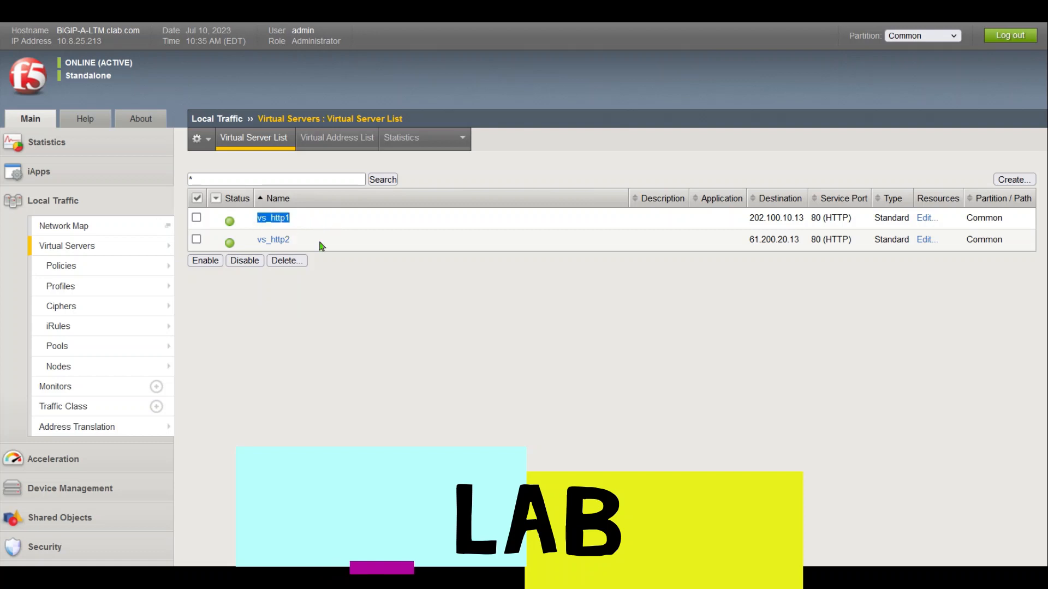
{"action": "left_click_drag", "start_coordinate": [319, 241], "coordinate": [244, 241]}
{"action": "left_click", "coordinate": [453, 241]}
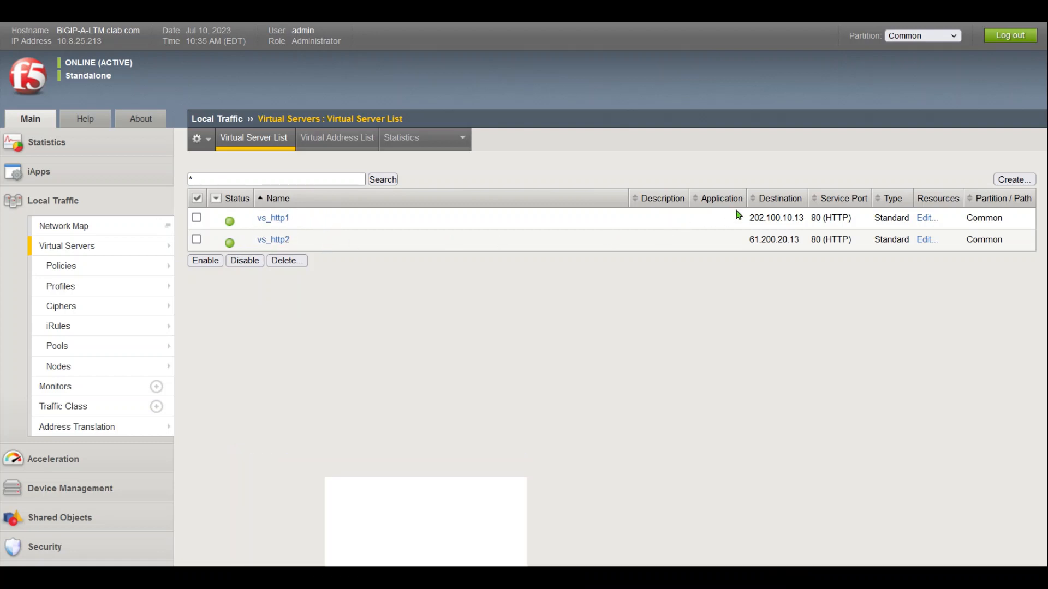
{"action": "left_click_drag", "start_coordinate": [744, 218], "coordinate": [812, 218]}
{"action": "left_click", "coordinate": [738, 227]}
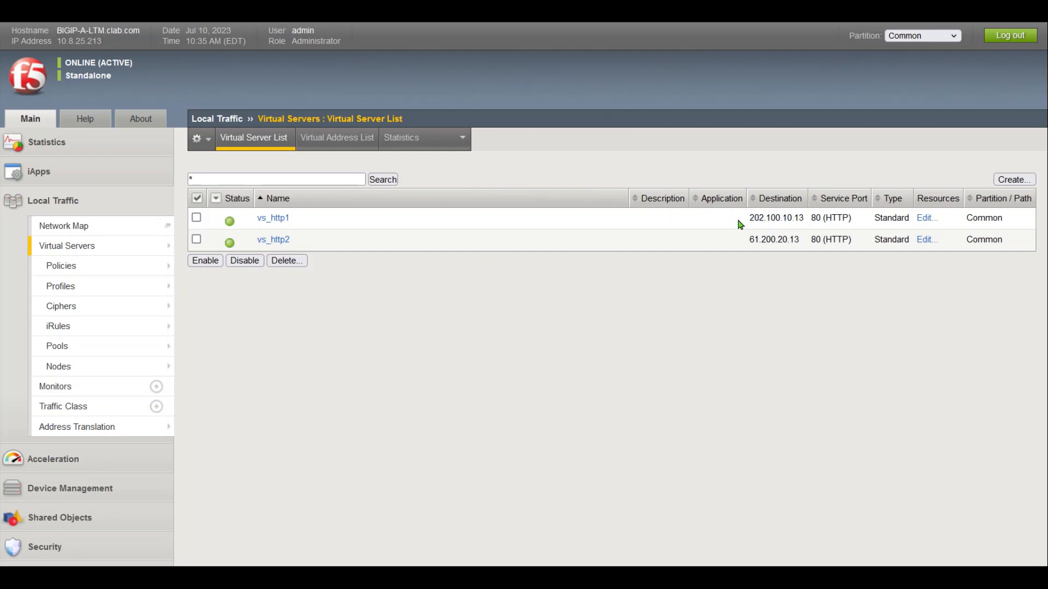
{"action": "left_click_drag", "start_coordinate": [740, 224], "coordinate": [822, 219]}
{"action": "left_click", "coordinate": [364, 246]}
{"action": "left_click_drag", "start_coordinate": [702, 243], "coordinate": [880, 242]}
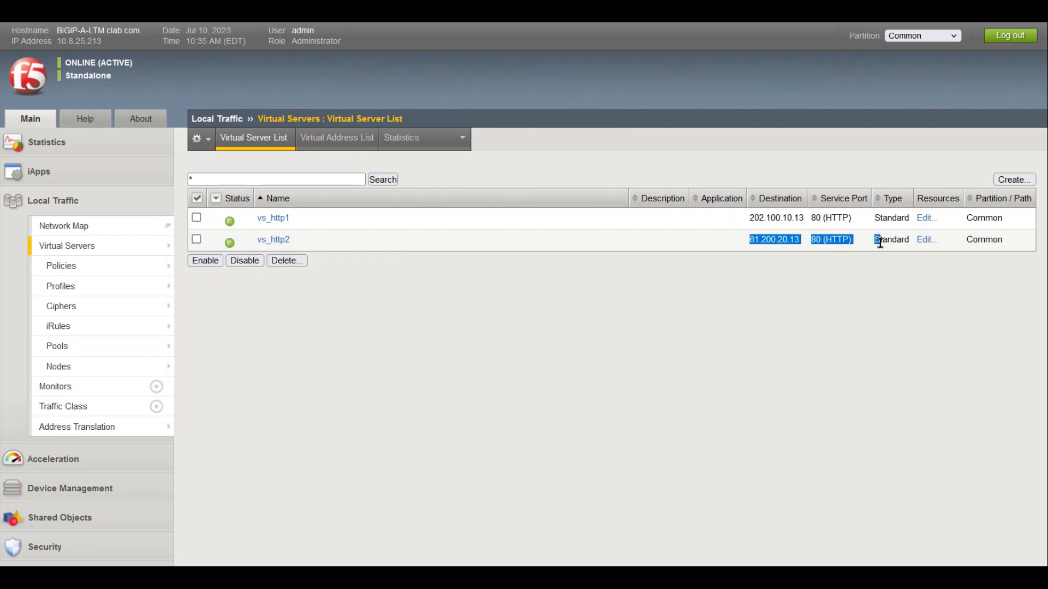
{"action": "left_click", "coordinate": [827, 261]}
{"action": "left_click_drag", "start_coordinate": [801, 243], "coordinate": [870, 245]}
{"action": "left_click", "coordinate": [812, 243]}
Open the members of clab_server_pool on the BIG-IP LTM.
{"action": "mouse_move", "coordinate": [117, 346]}
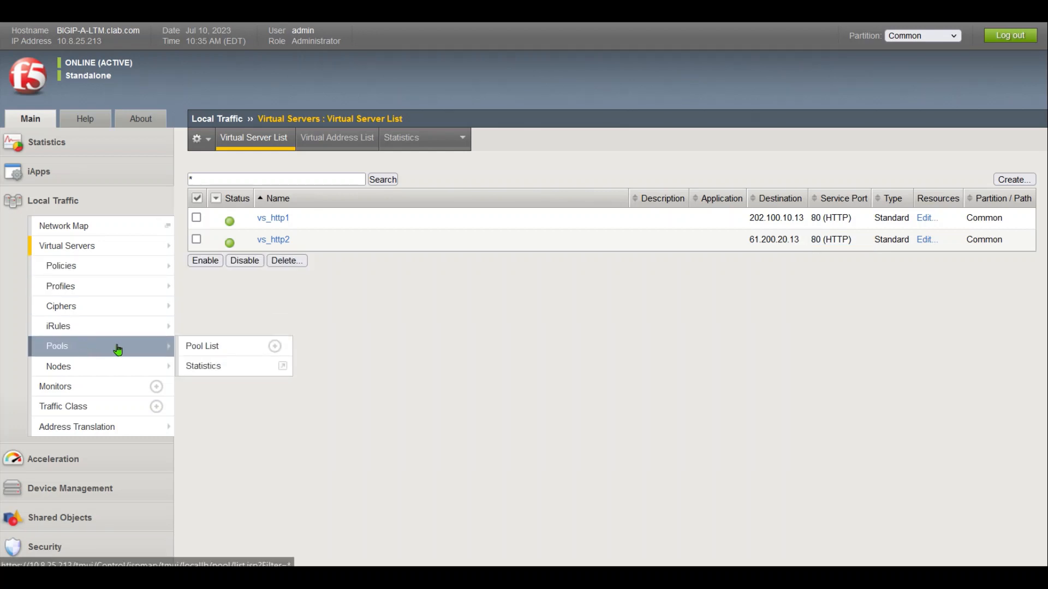
{"action": "left_click", "coordinate": [217, 344]}
{"action": "left_click", "coordinate": [302, 223]}
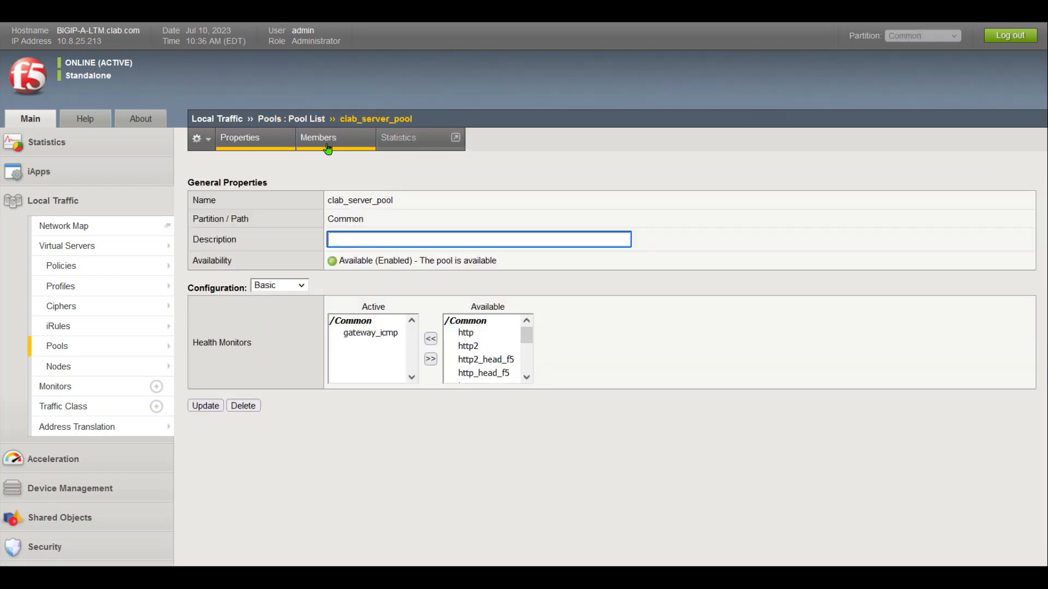
{"action": "left_click", "coordinate": [323, 143]}
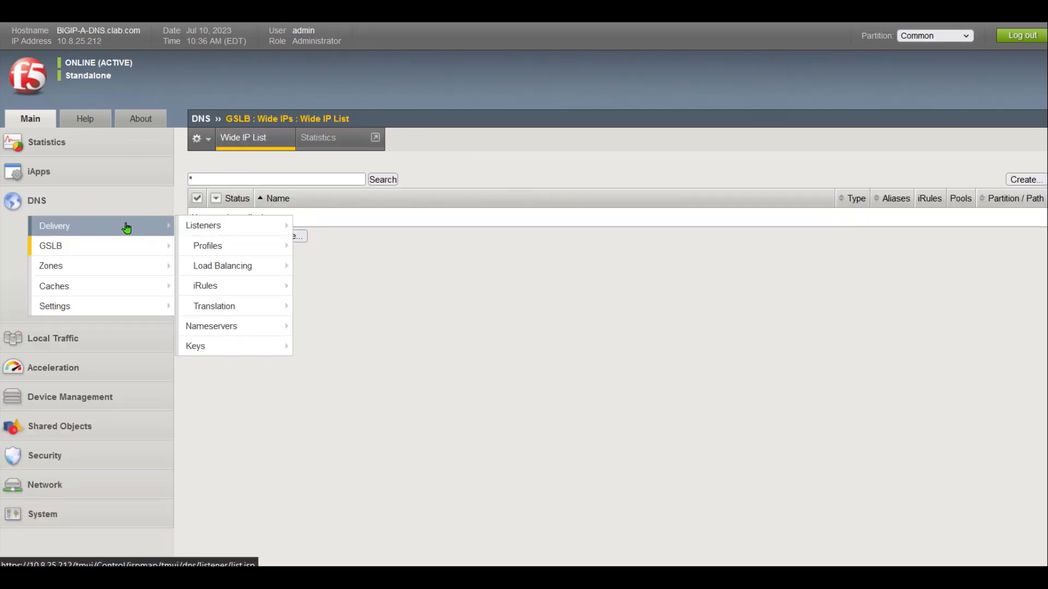
Open the system license details on the BIG-IP DNS device.
{"action": "mouse_move", "coordinate": [85, 248]}
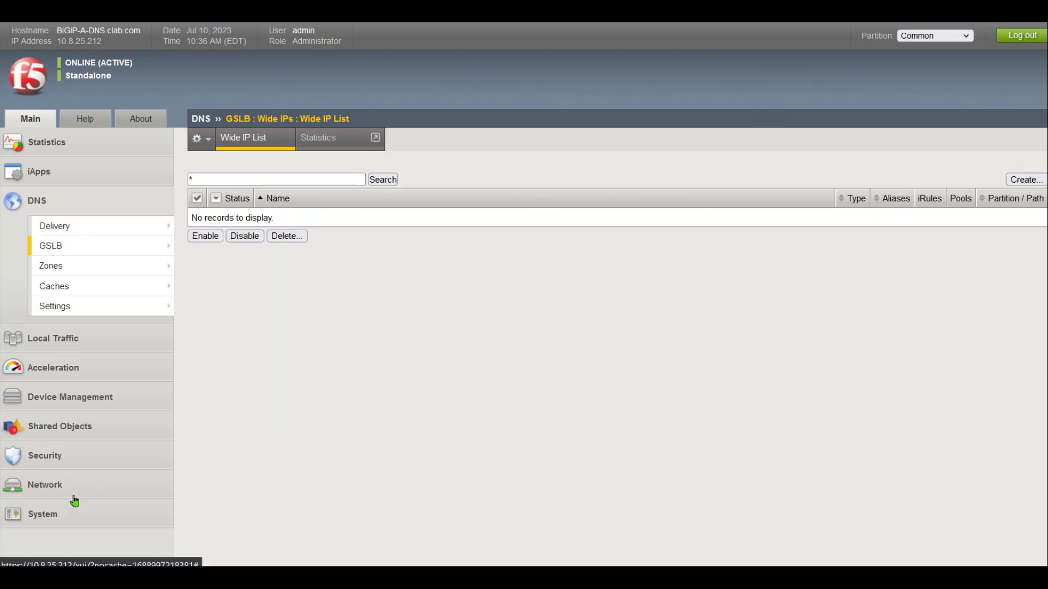
{"action": "left_click", "coordinate": [74, 519]}
{"action": "mouse_move", "coordinate": [158, 508]}
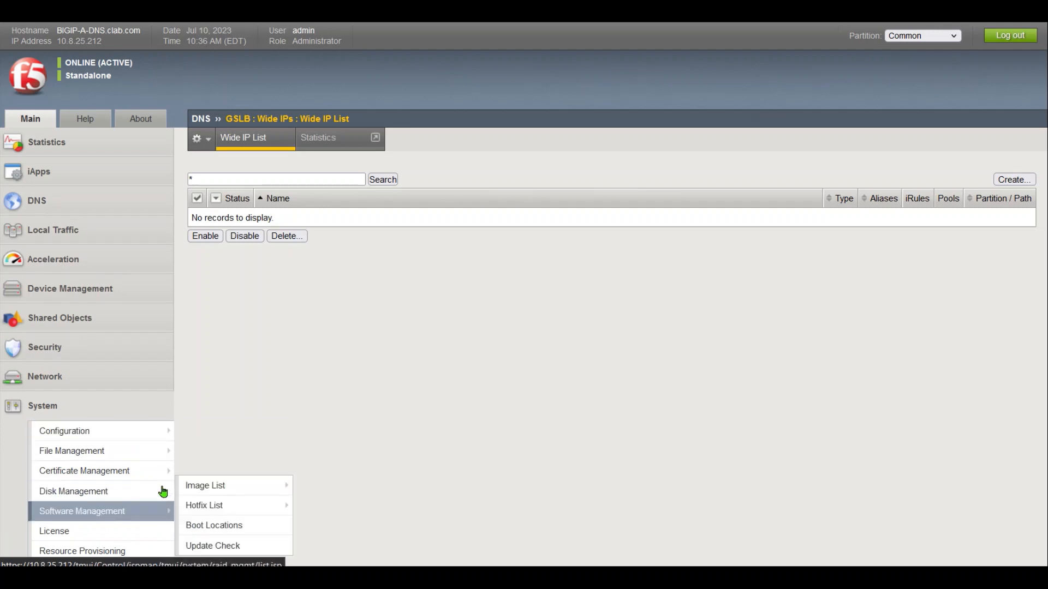
{"action": "scroll", "coordinate": [175, 463], "scroll_direction": "down", "scroll_amount": 2}
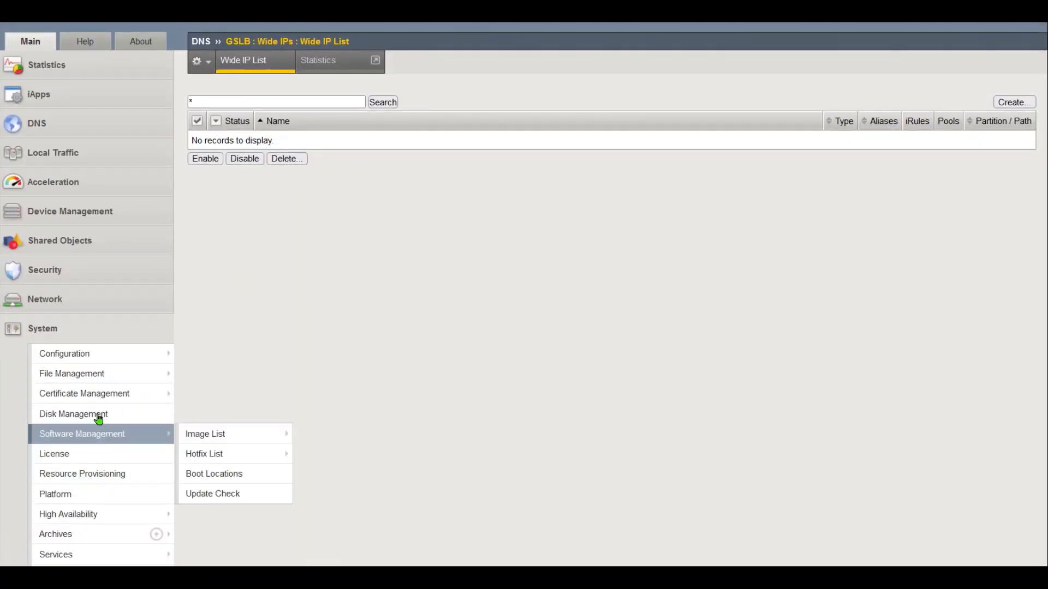
{"action": "left_click", "coordinate": [80, 454]}
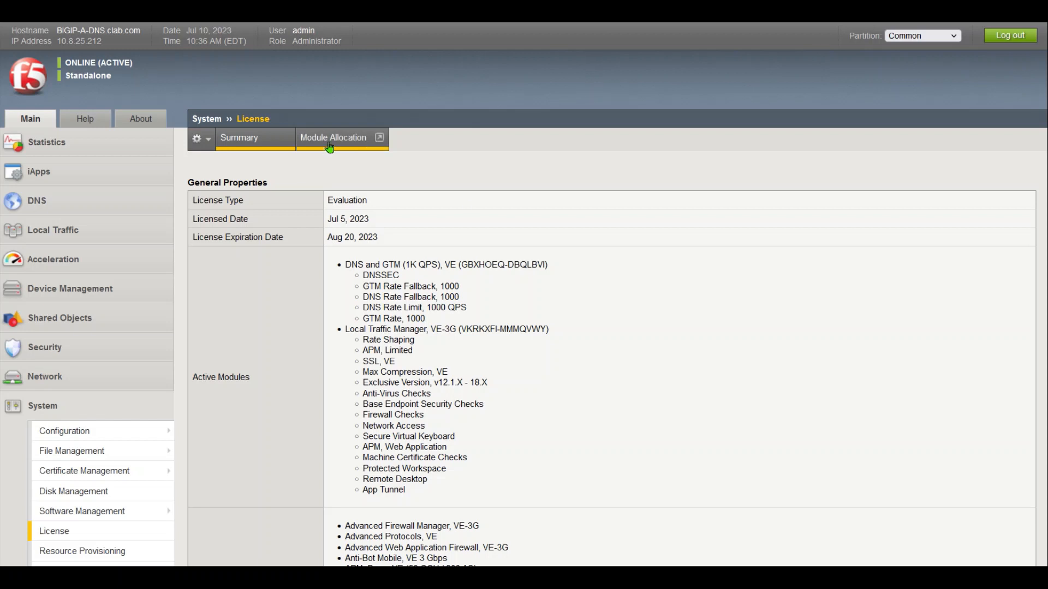
Check the Global Traffic (DNS) module's provisioning in the module allocation, and return to the license details.
{"action": "left_click", "coordinate": [346, 147]}
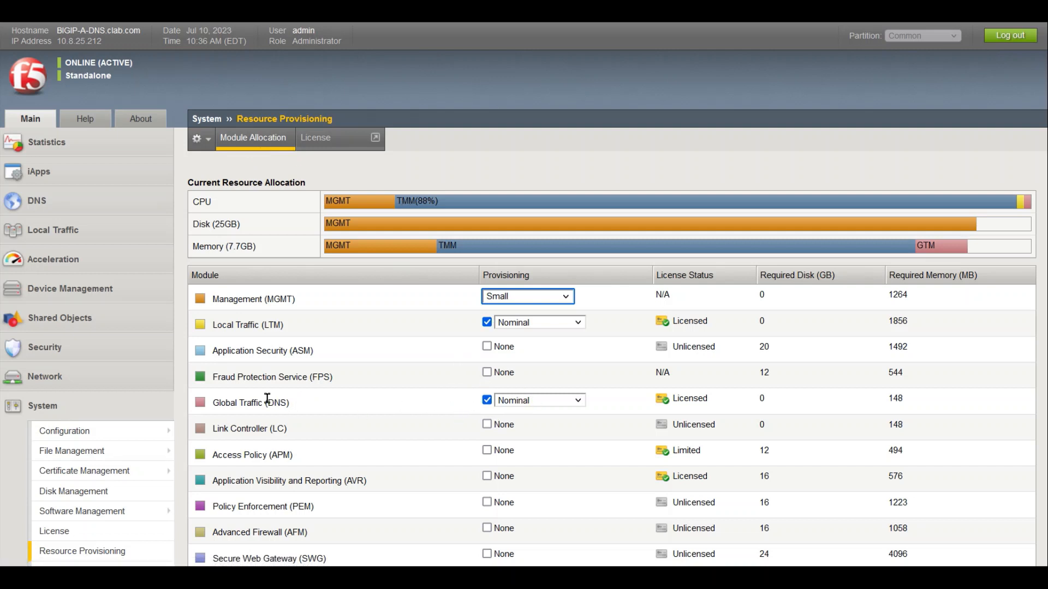
{"action": "left_click", "coordinate": [291, 406]}
{"action": "left_click_drag", "start_coordinate": [291, 409], "coordinate": [208, 409]}
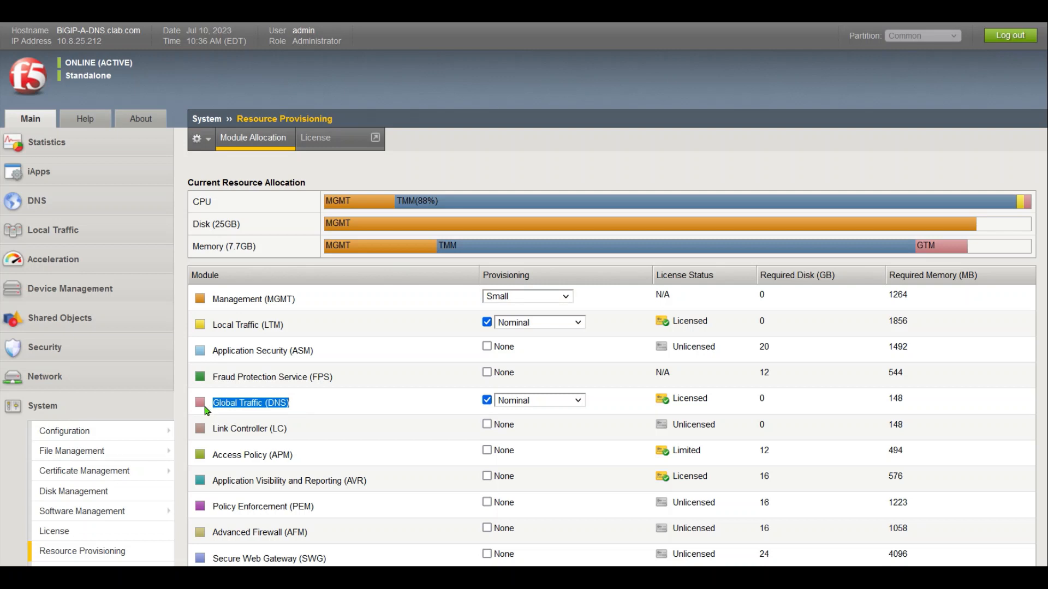
{"action": "left_click", "coordinate": [392, 413]}
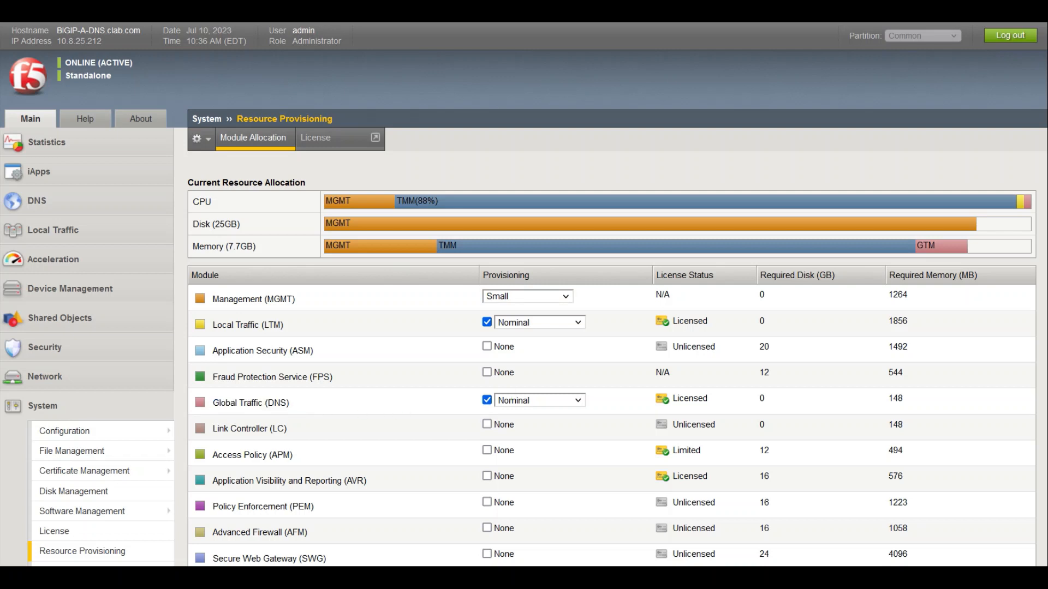
{"action": "left_click", "coordinate": [330, 146]}
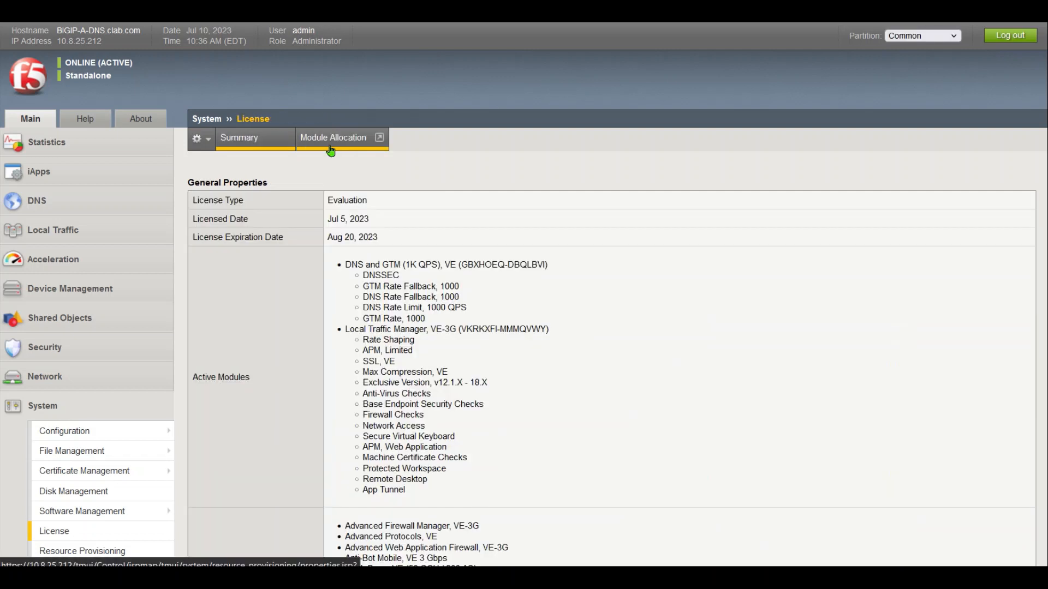
Create a GSLB data center named DC1 with the description LTMs.
{"action": "left_click", "coordinate": [53, 205]}
{"action": "mouse_move", "coordinate": [76, 273]}
{"action": "mouse_move", "coordinate": [93, 243]}
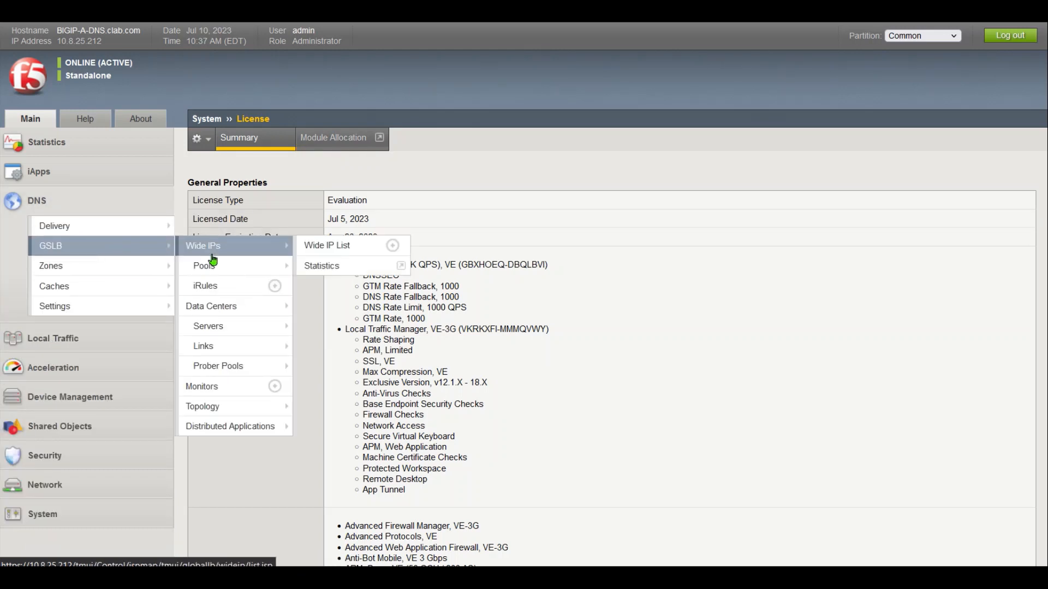
{"action": "mouse_move", "coordinate": [248, 307]}
{"action": "left_click", "coordinate": [318, 308]}
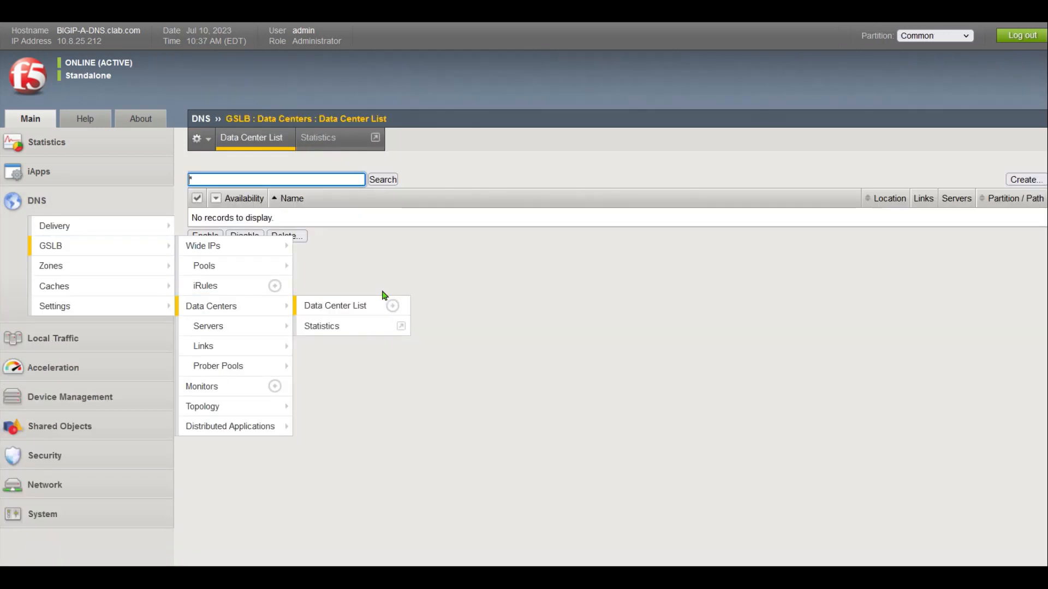
{"action": "left_click", "coordinate": [1020, 183]}
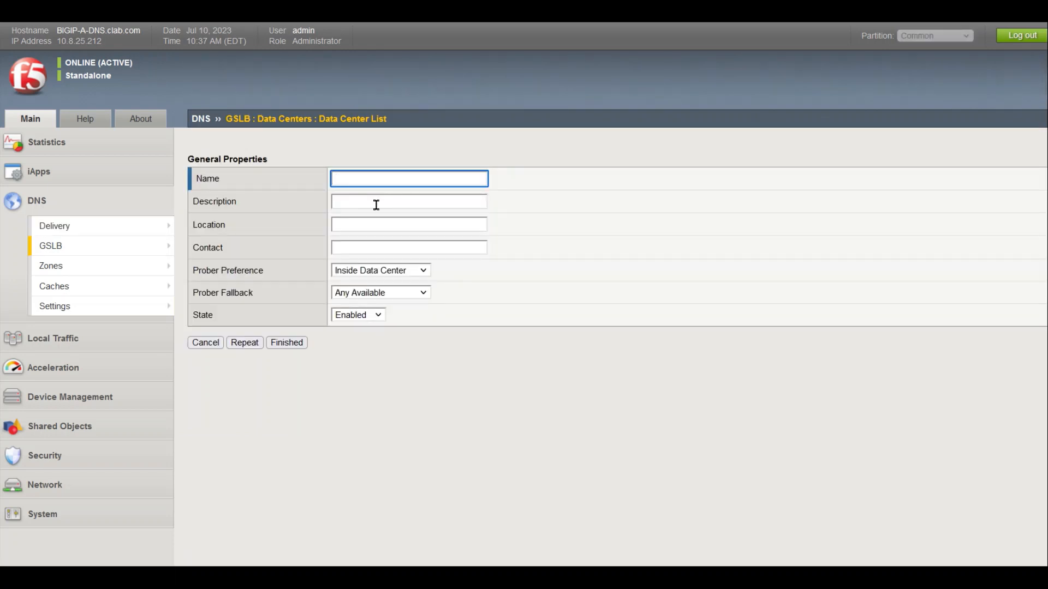
{"action": "type", "text": "DC1"}
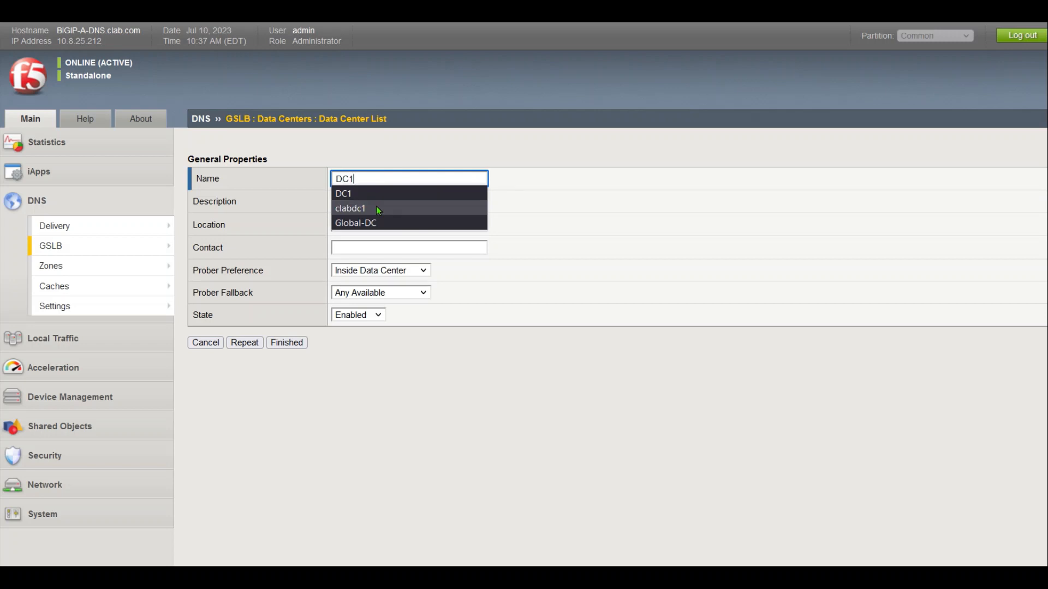
{"action": "key", "text": "Tab"}
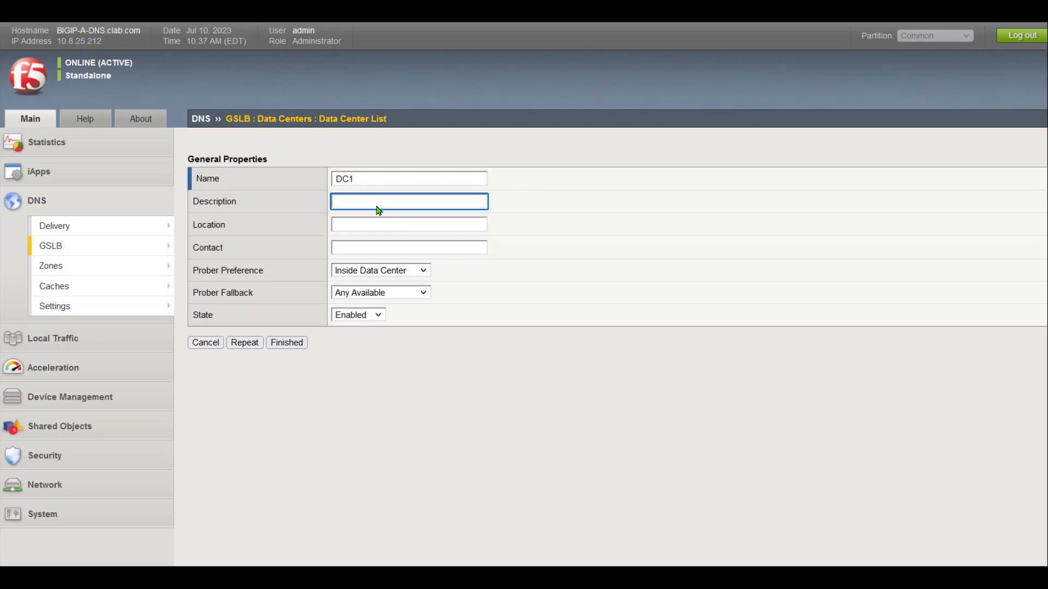
{"action": "type", "text": "ltm"}
{"action": "type", "text": "L"}
{"action": "type", "text": "TMs"}
{"action": "left_click", "coordinate": [294, 343]}
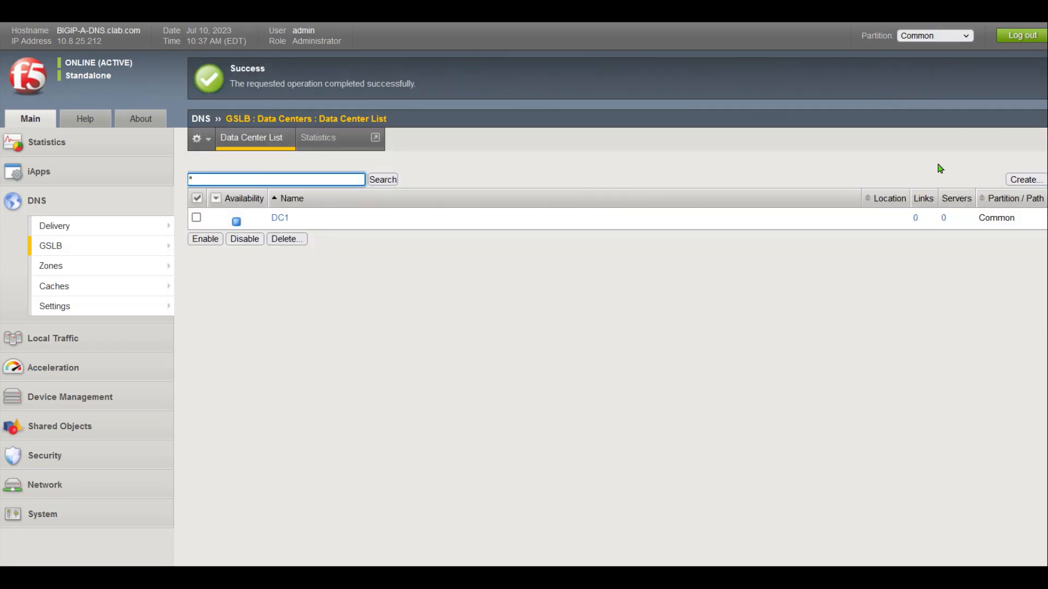
Create a second GSLB data center named Global-DC with the description DNS.
{"action": "left_click", "coordinate": [1022, 180]}
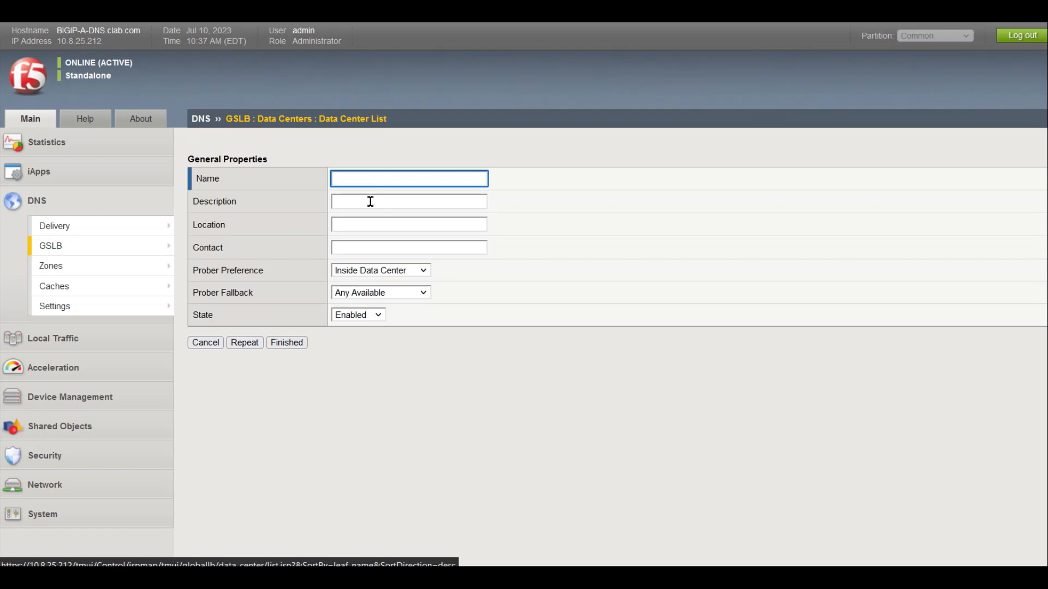
{"action": "type", "text": "Gl"}
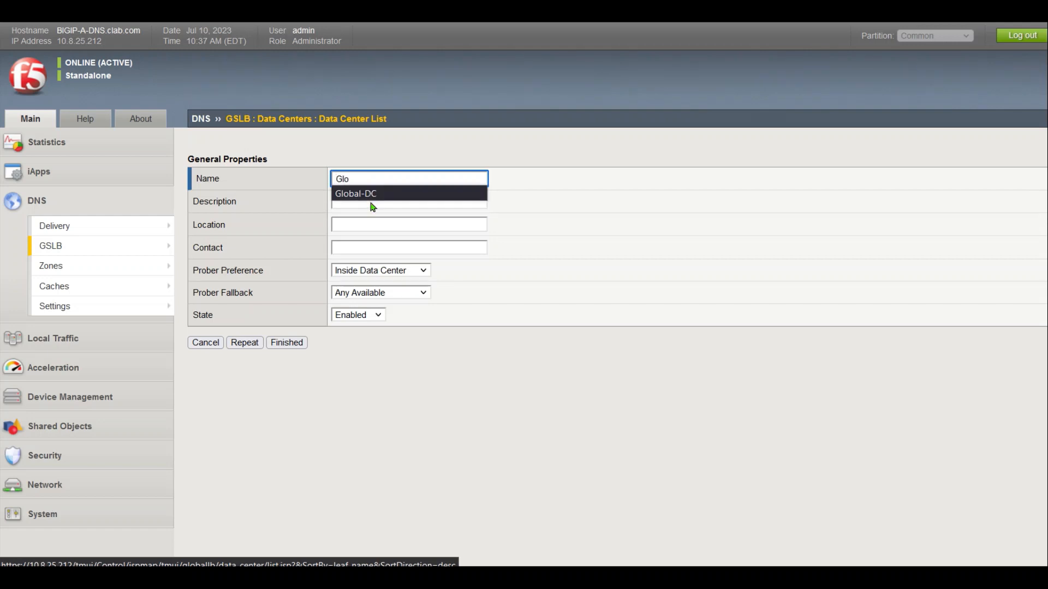
{"action": "type", "text": "o"}
{"action": "left_click", "coordinate": [367, 195]}
{"action": "left_click", "coordinate": [366, 199]}
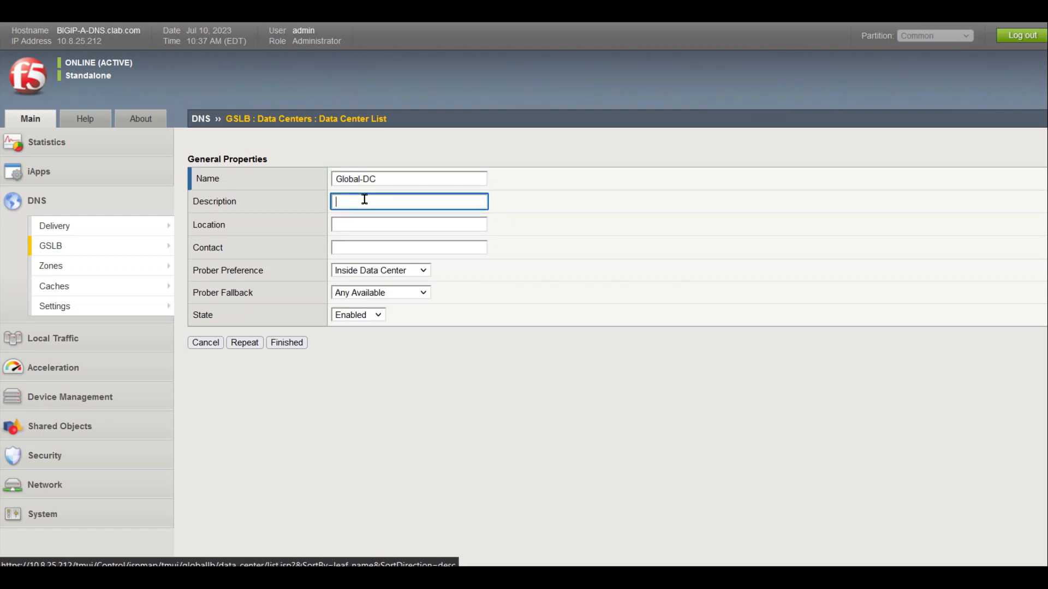
{"action": "type", "text": "DNS"}
{"action": "left_click", "coordinate": [288, 343]}
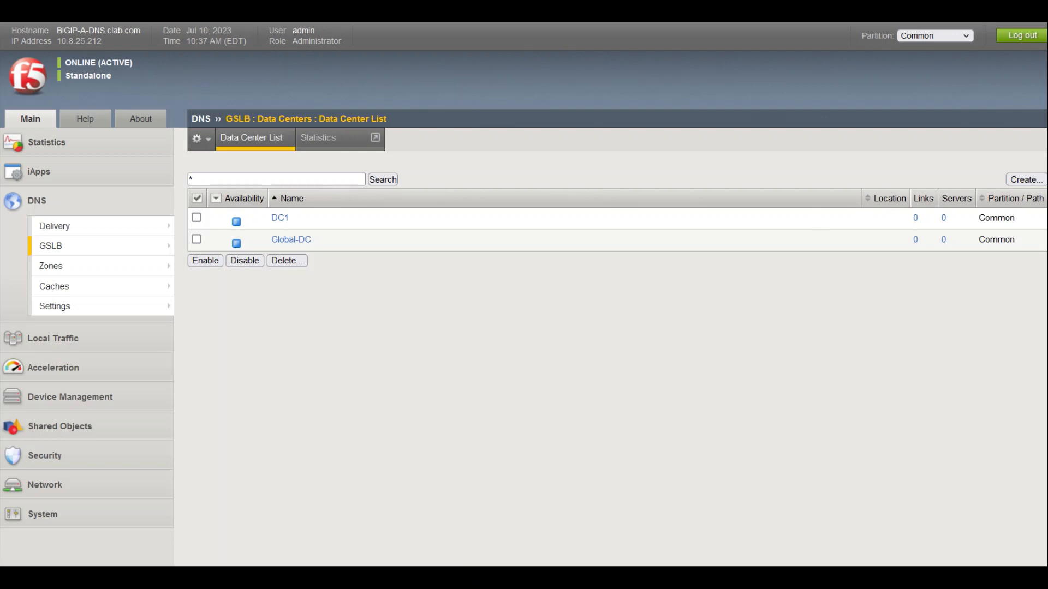
Switch to the topology diagram in Greenshot and draw one rectangle around the DNS device area and another around the LTM and its servers.
{"action": "key", "text": "alt+Tab"}
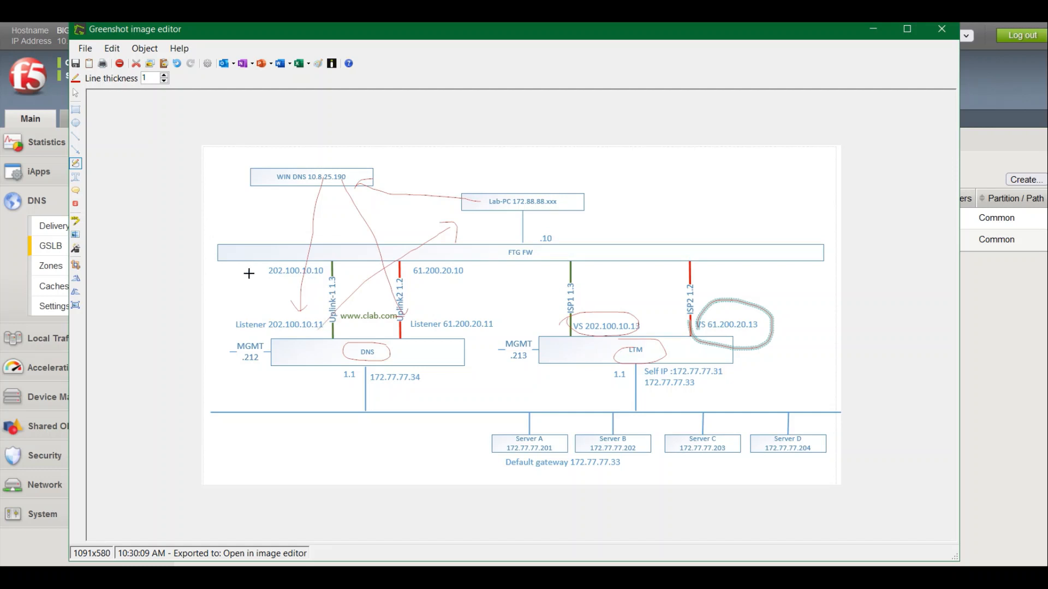
{"action": "left_click", "coordinate": [75, 110]}
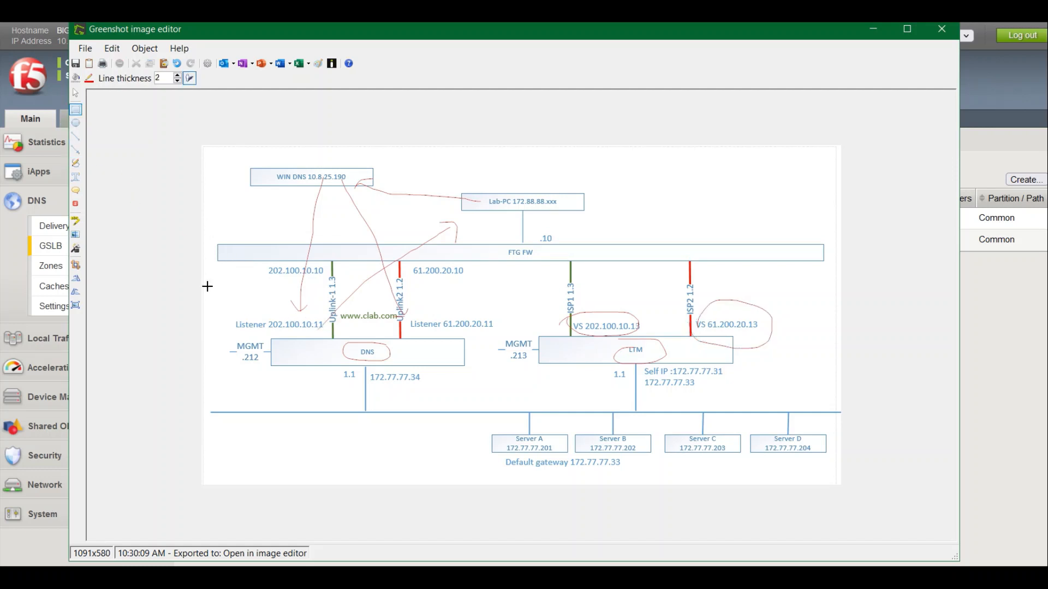
{"action": "left_click_drag", "start_coordinate": [215, 249], "coordinate": [486, 409]}
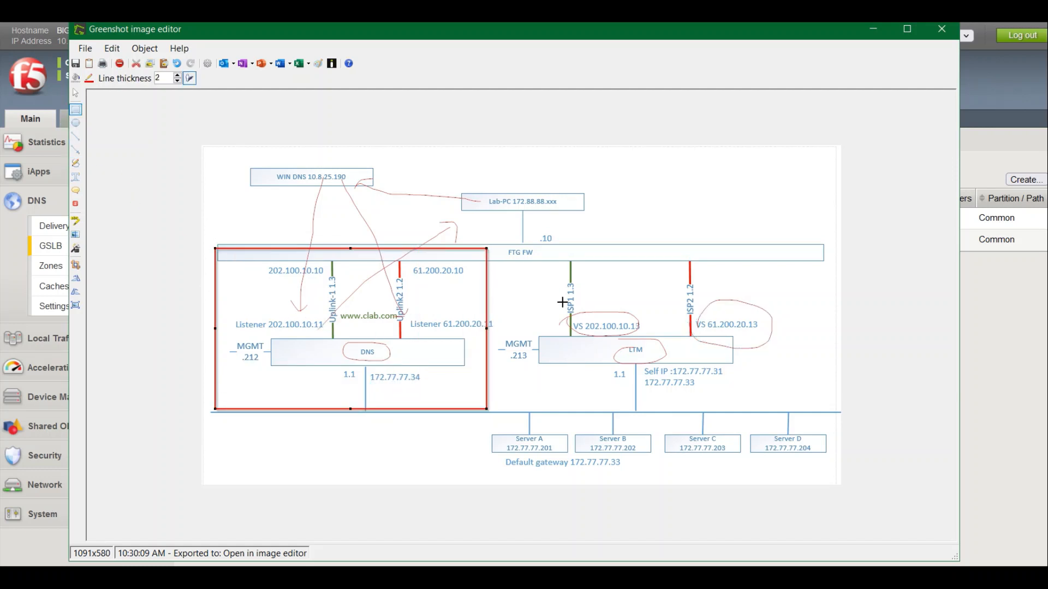
{"action": "left_click_drag", "start_coordinate": [498, 254], "coordinate": [823, 471]}
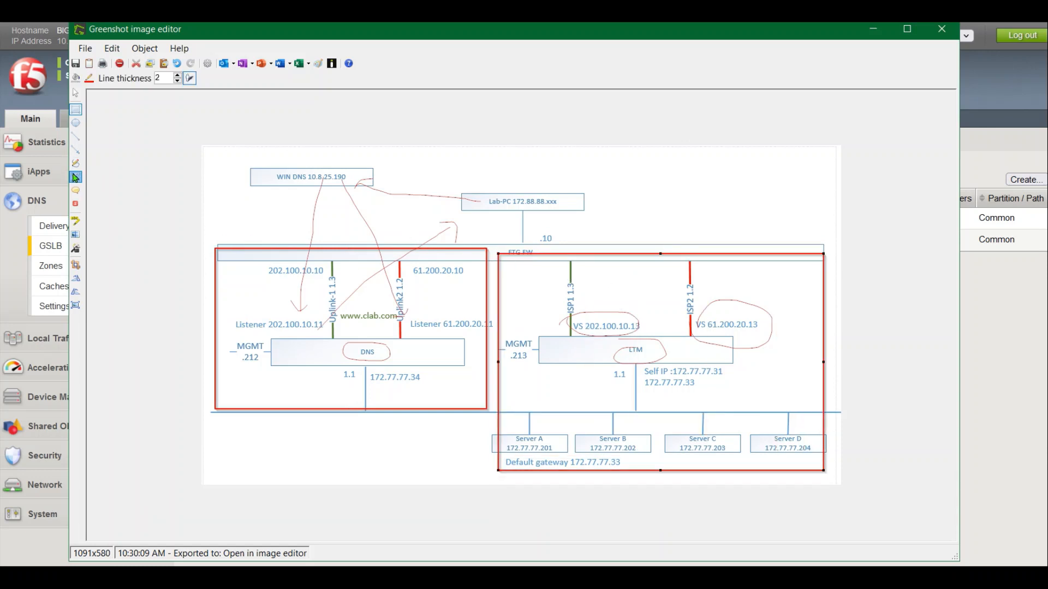
Add the text labels "global DC" above the DNS rectangle and "DC1" above the LTM rectangle.
{"action": "left_click", "coordinate": [76, 177]}
{"action": "left_click_drag", "start_coordinate": [213, 233], "coordinate": [295, 243]}
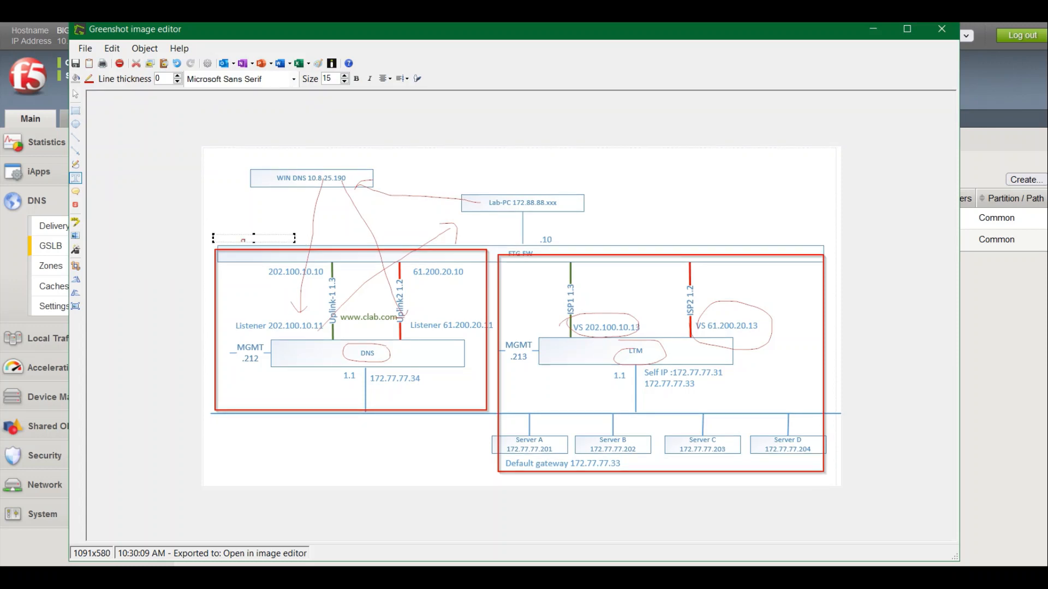
{"action": "type", "text": "global DC"}
{"action": "left_click_drag", "start_coordinate": [254, 232], "coordinate": [265, 221]}
{"action": "left_click_drag", "start_coordinate": [537, 226], "coordinate": [612, 248]}
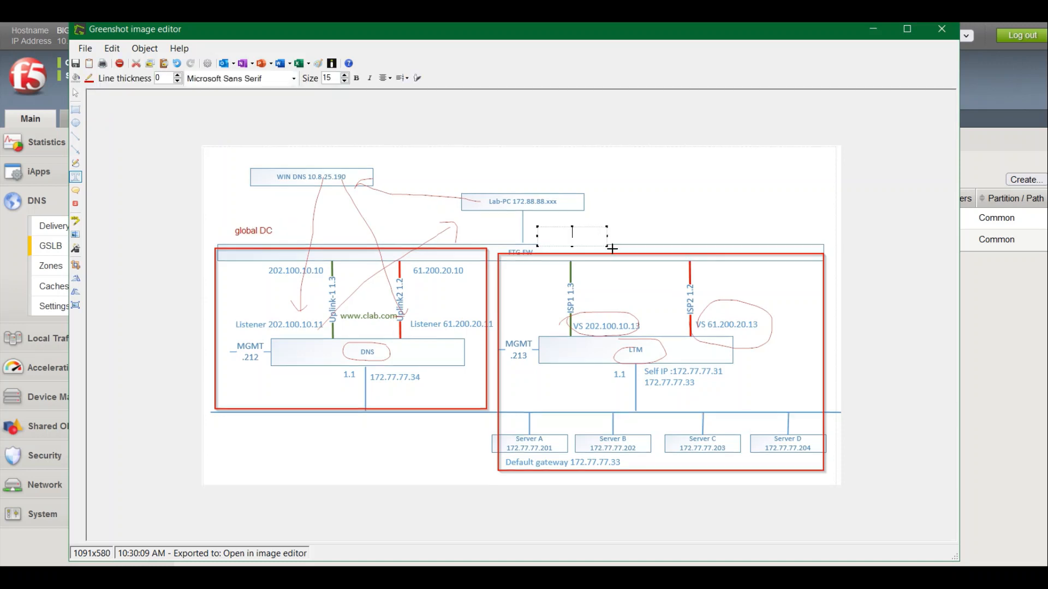
{"action": "type", "text": "DC1"}
{"action": "left_click", "coordinate": [76, 93]}
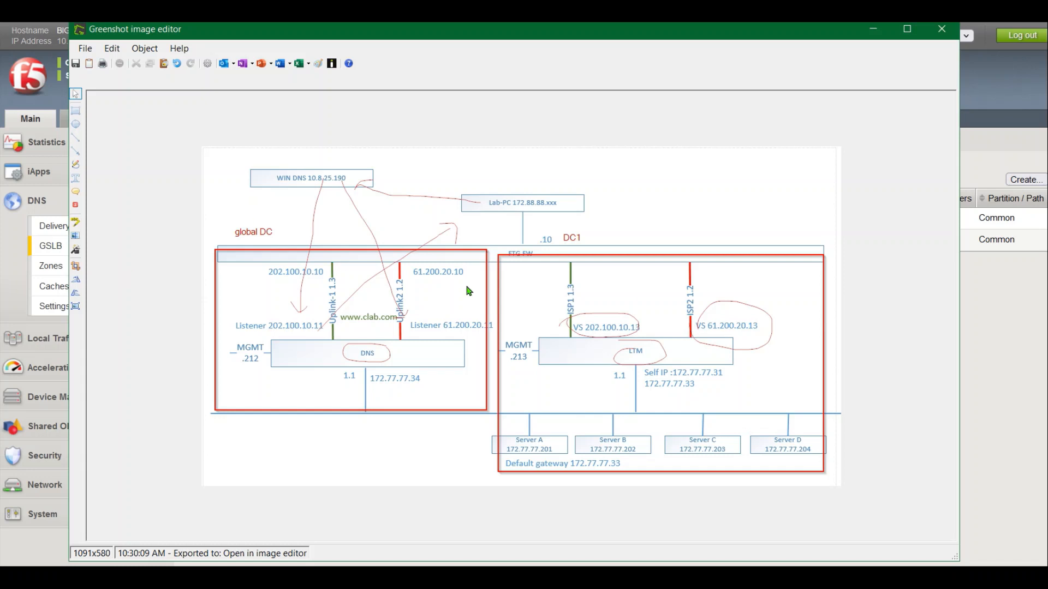
Return to the BIG-IP DNS web interface and start a new GSLB server named GTM in the Global-DC data center.
{"action": "left_click", "coordinate": [982, 364]}
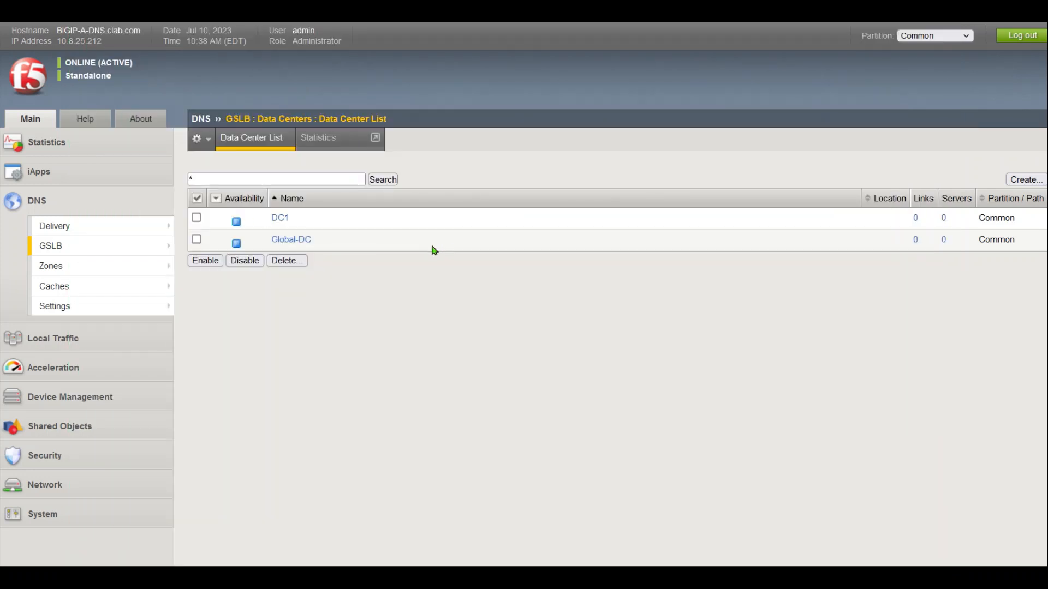
{"action": "mouse_move", "coordinate": [136, 247]}
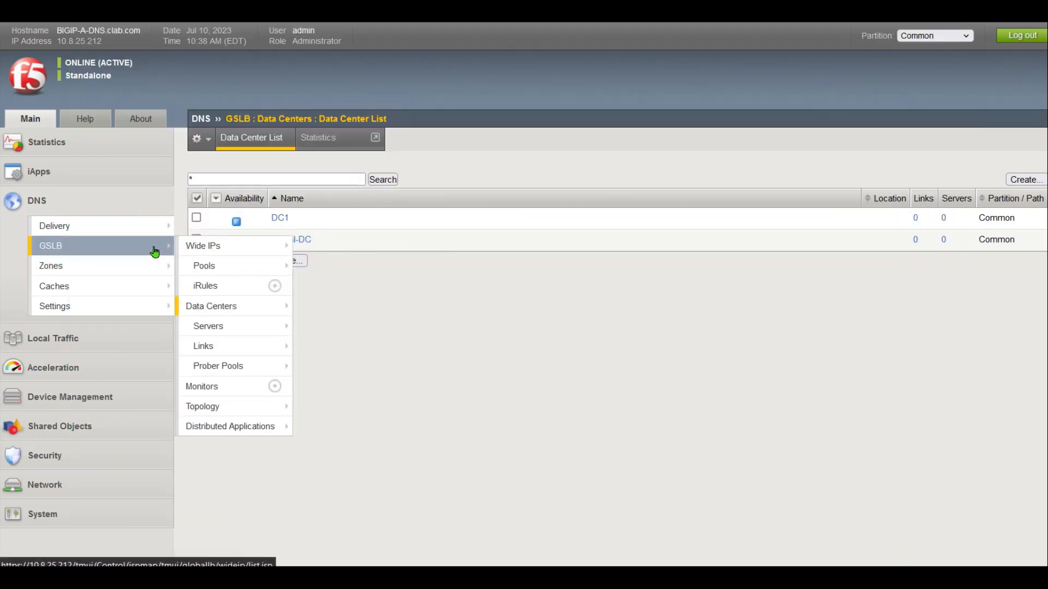
{"action": "mouse_move", "coordinate": [232, 328]}
{"action": "left_click", "coordinate": [326, 327]}
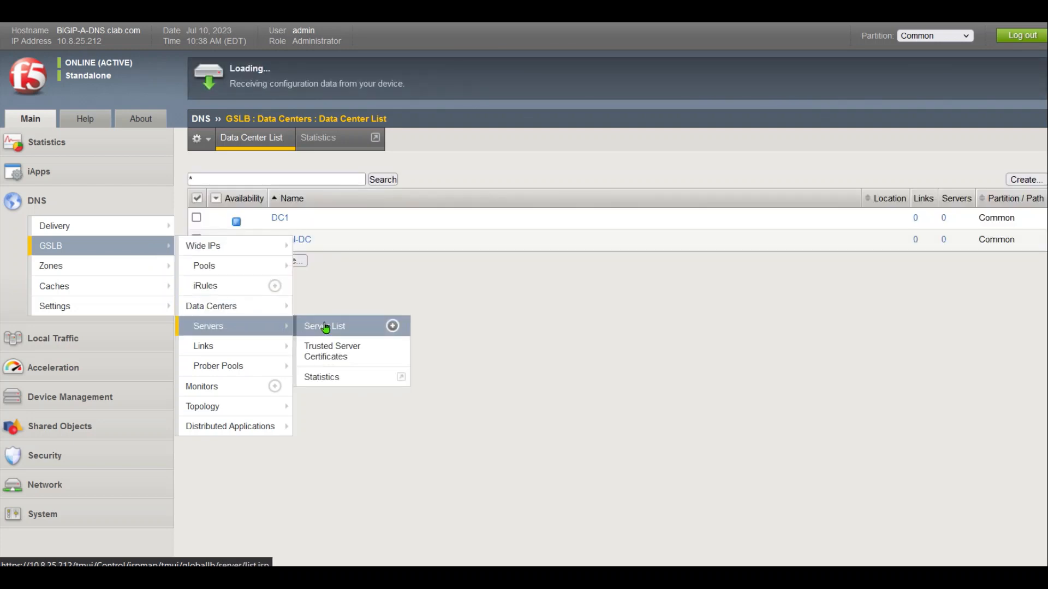
{"action": "left_click", "coordinate": [1025, 180]}
{"action": "type", "text": "gt"}
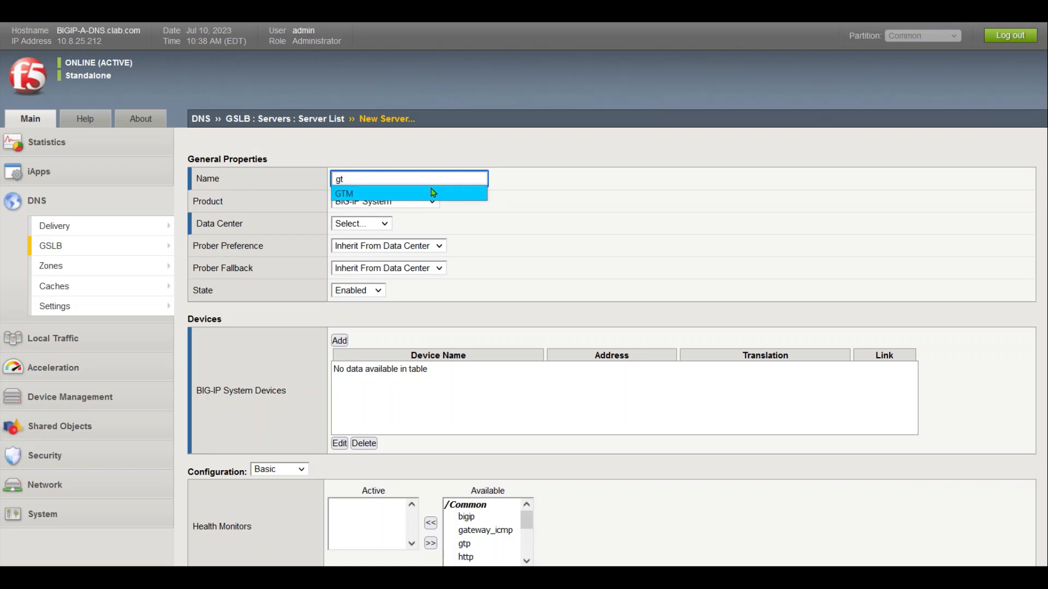
{"action": "left_click", "coordinate": [431, 193]}
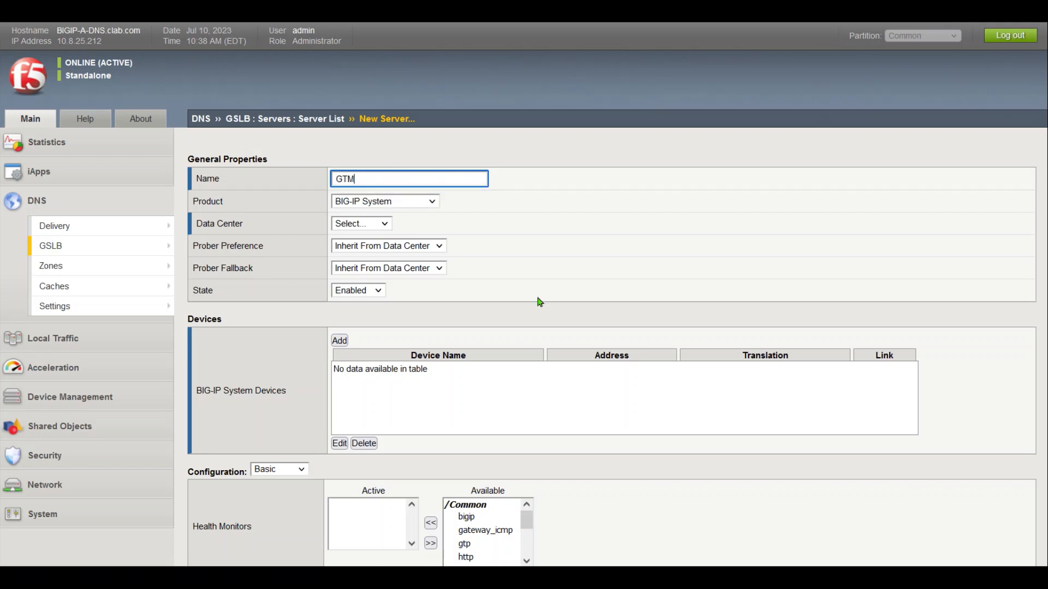
{"action": "left_click", "coordinate": [350, 224]}
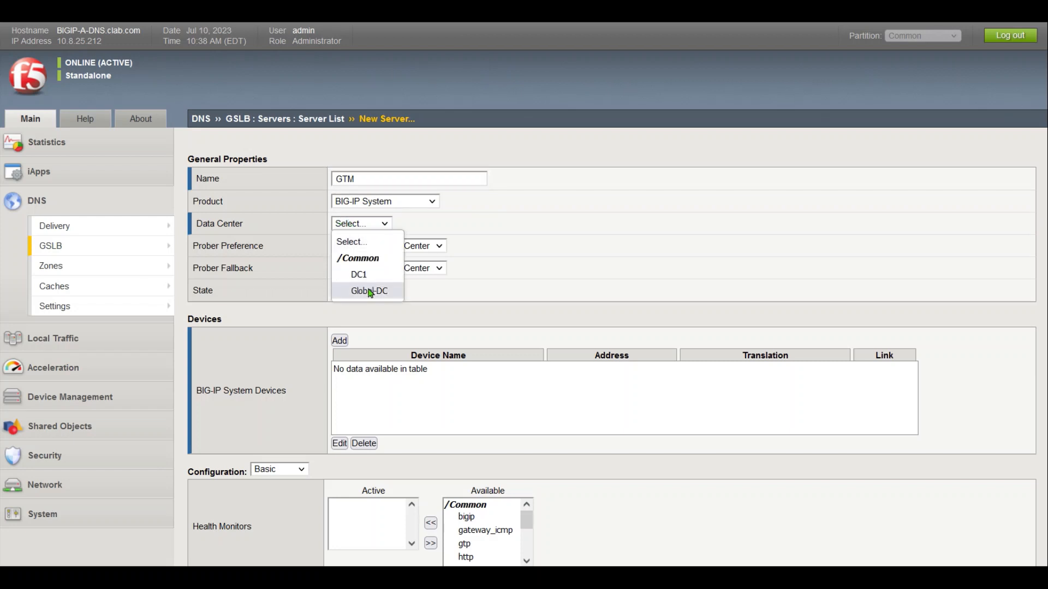
{"action": "left_click", "coordinate": [370, 292]}
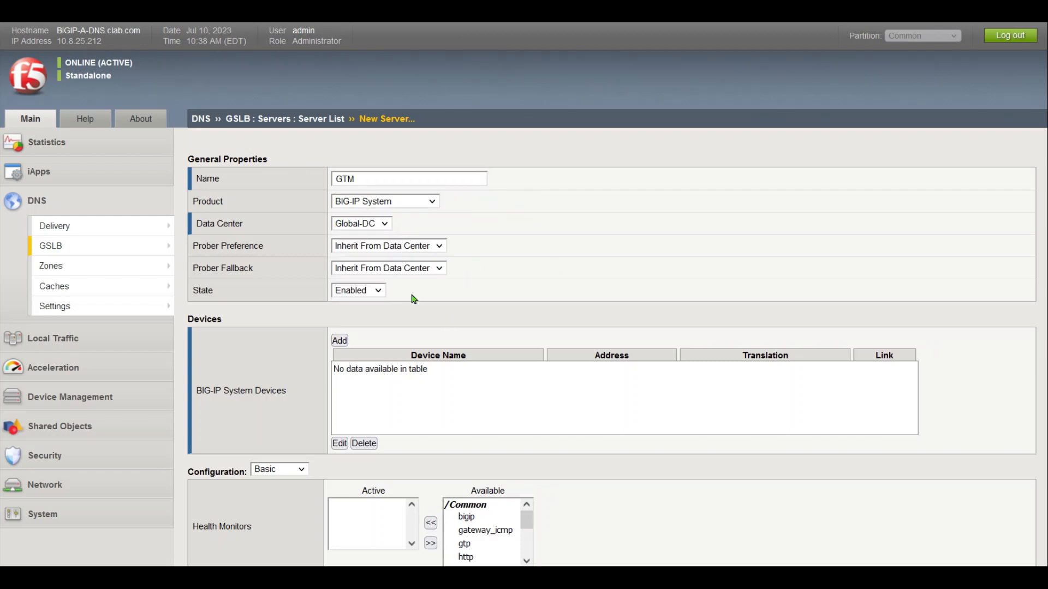
Add a BIG-IP system device to the GTM server with 61.200.20.11 as both device name and address.
{"action": "left_click", "coordinate": [339, 340]}
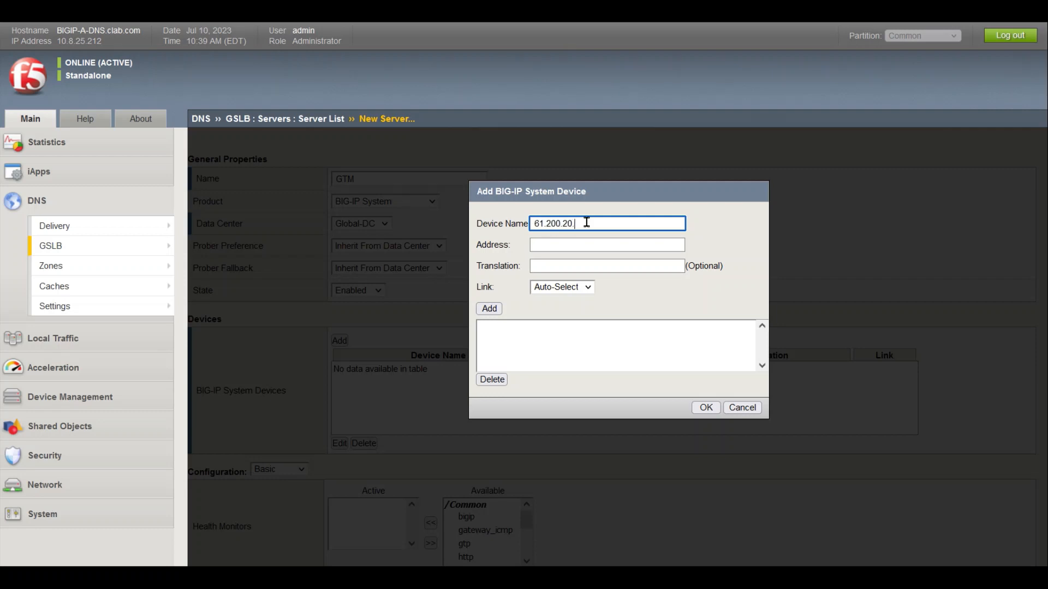
{"action": "key", "text": "Tab"}
{"action": "double_click", "coordinate": [571, 222]}
{"action": "key", "text": "ctrl+c"}
{"action": "left_click", "coordinate": [554, 245]}
{"action": "key", "text": "ctrl+v"}
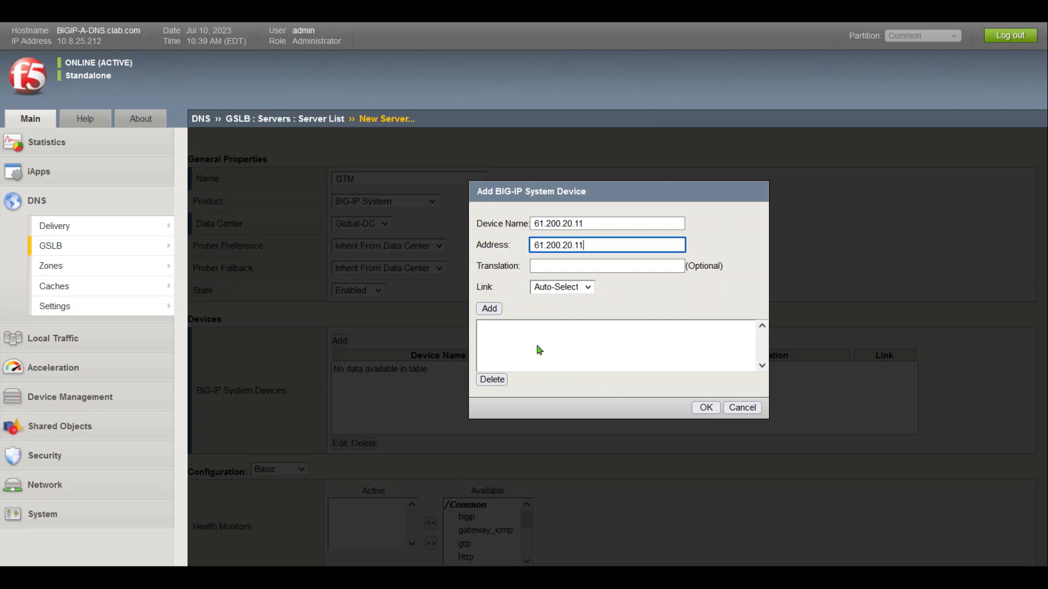
{"action": "left_click", "coordinate": [489, 309]}
{"action": "left_click", "coordinate": [706, 417]}
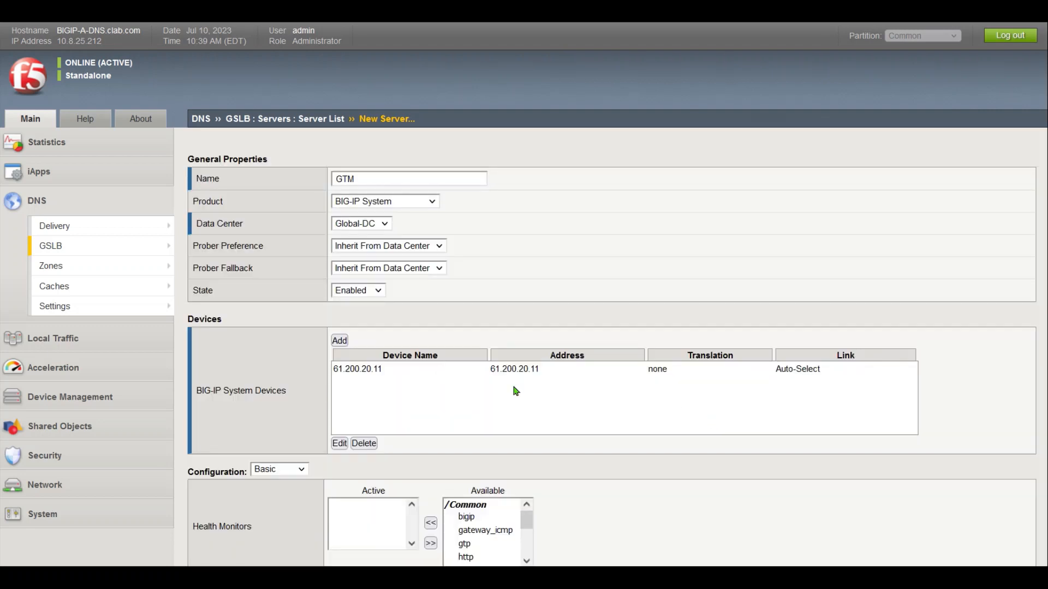
Add another BIG-IP system device with 202.100.10.11 as both device name and address.
{"action": "left_click", "coordinate": [340, 341]}
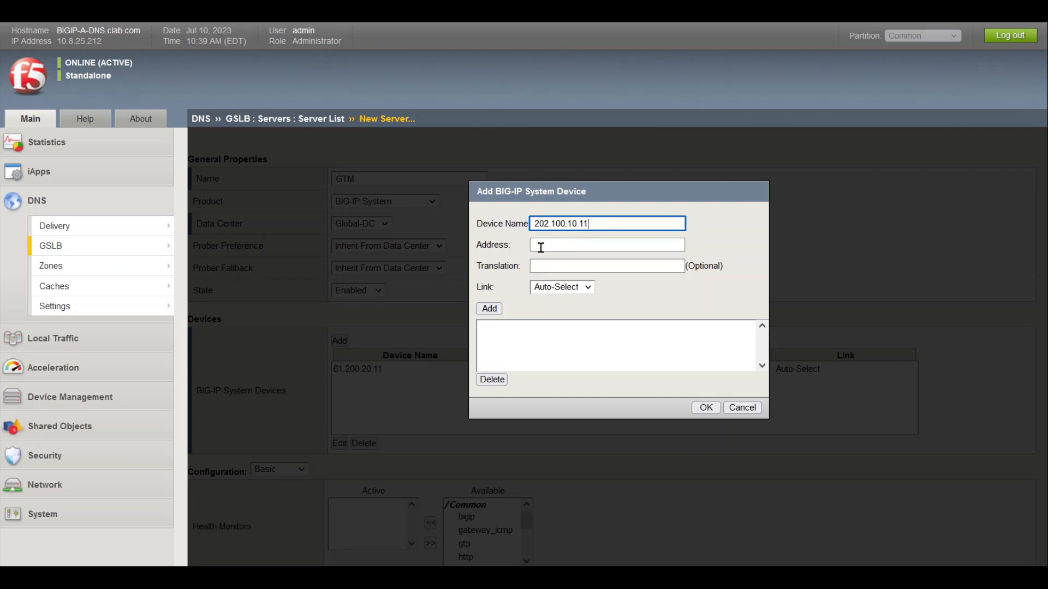
{"action": "key", "text": "ctrl+a"}
{"action": "key", "text": "ctrl+c"}
{"action": "left_click", "coordinate": [568, 244]}
{"action": "key", "text": "ctrl+v"}
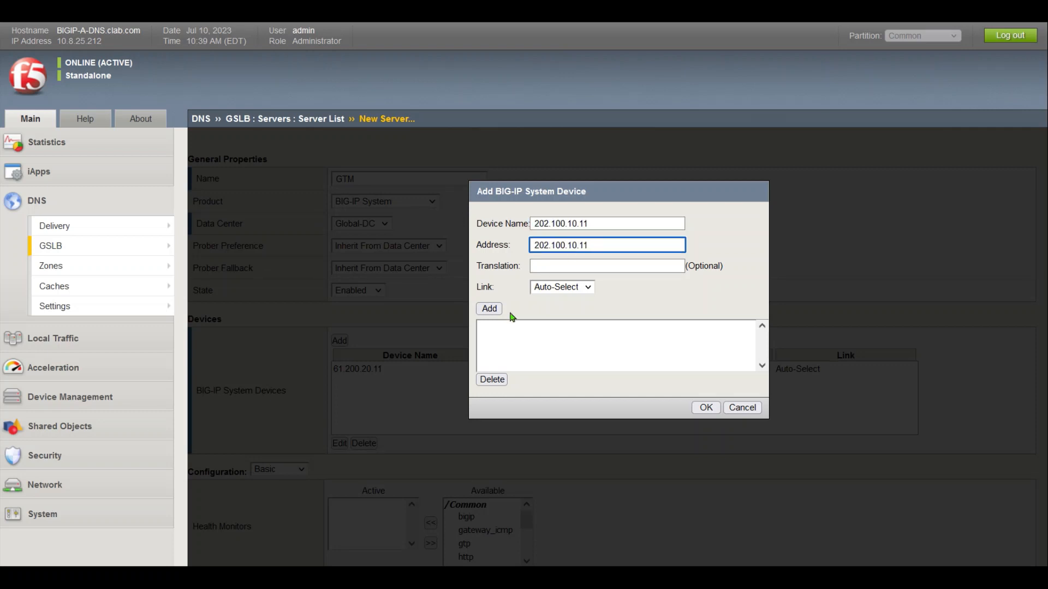
{"action": "left_click", "coordinate": [488, 308]}
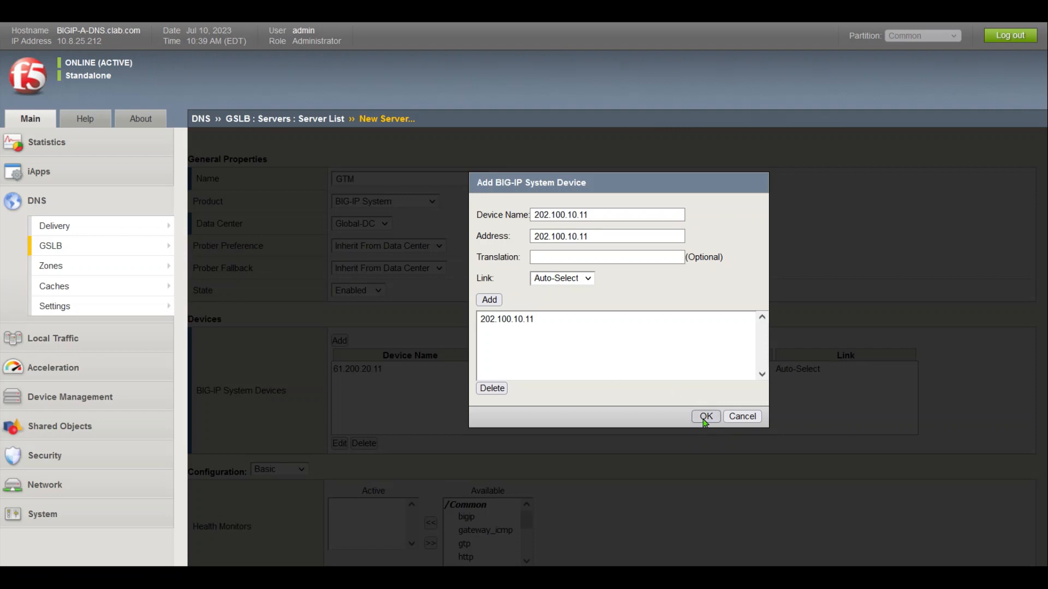
{"action": "left_click", "coordinate": [705, 422]}
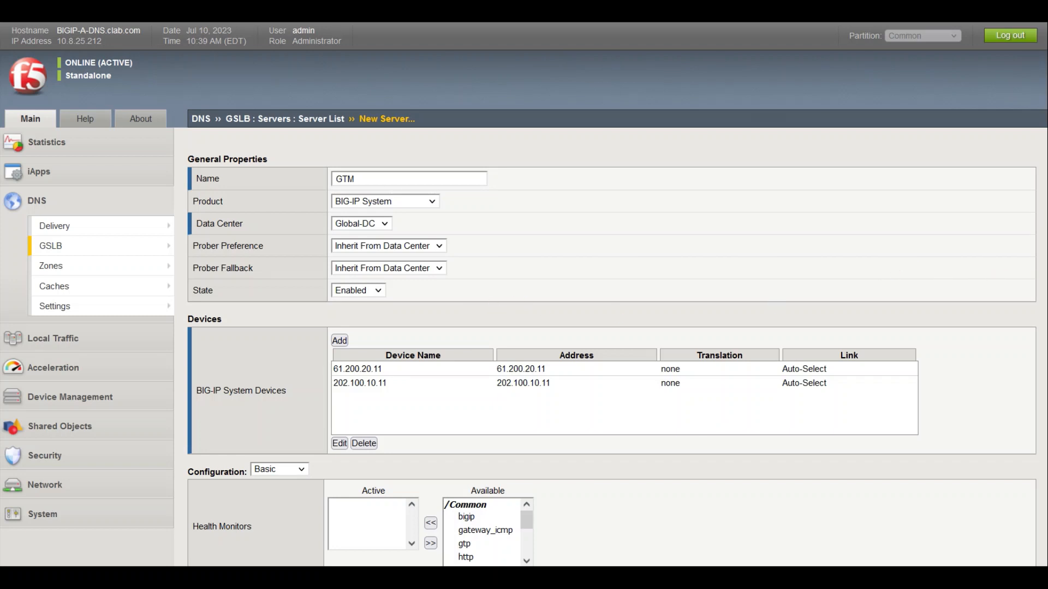
Switch to the Greenshot topology diagram and draw rectangles around the listener addresses 202.100.10.11 and 61.200.20.11.
{"action": "key", "text": "alt+Tab"}
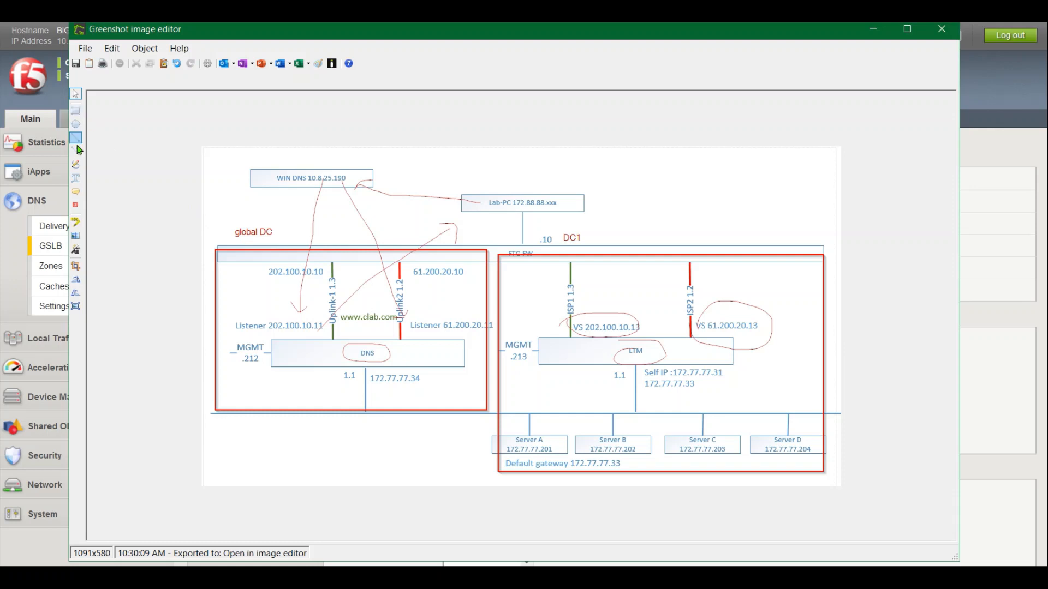
{"action": "left_click", "coordinate": [75, 111]}
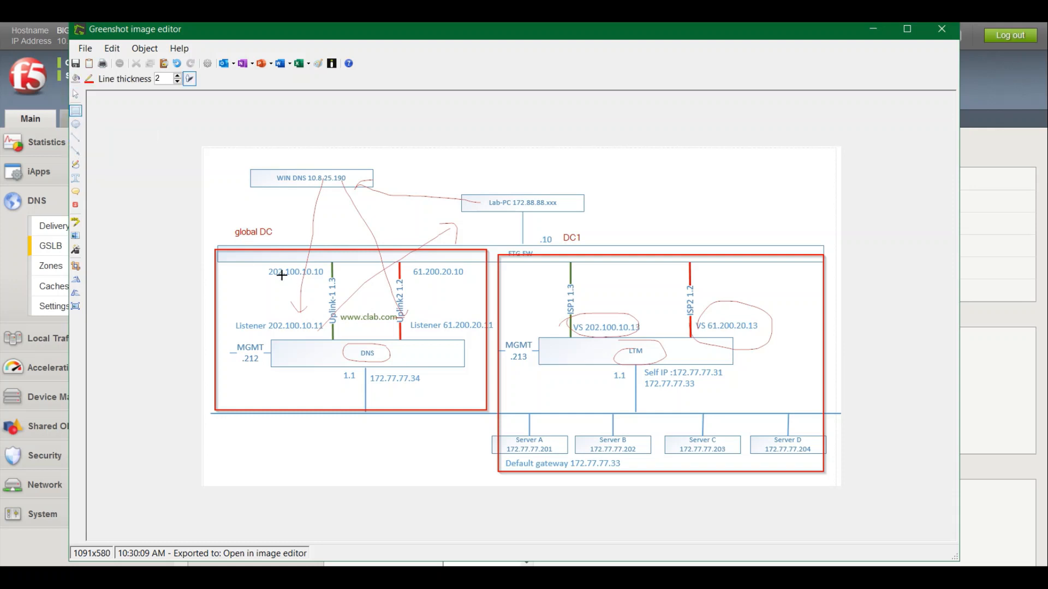
{"action": "left_click_drag", "start_coordinate": [226, 315], "coordinate": [334, 336]}
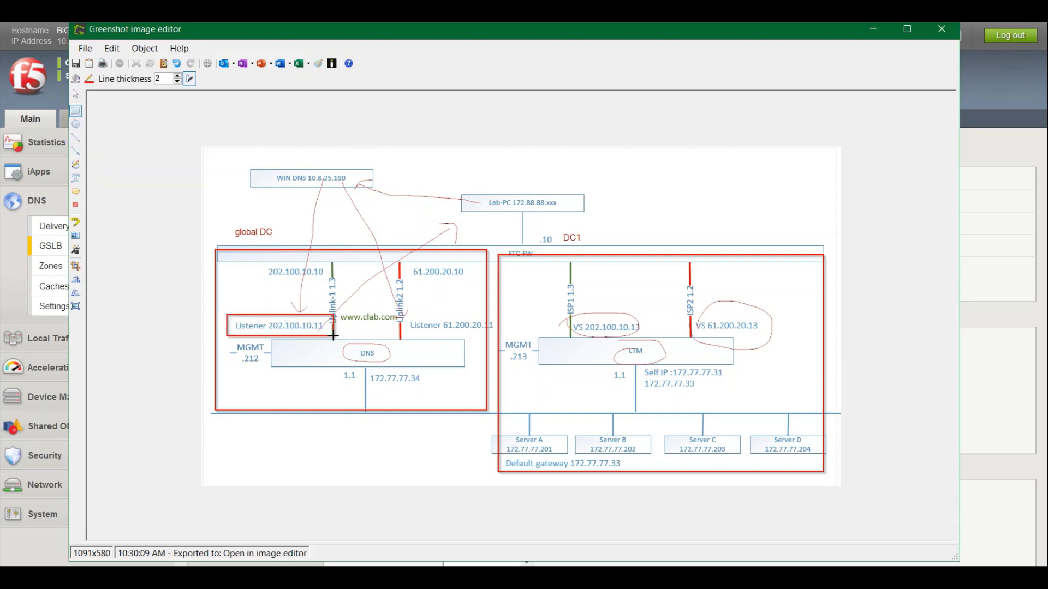
{"action": "mouse_move", "coordinate": [402, 315]}
{"action": "left_mouse_down"}
{"action": "mouse_move", "coordinate": [519, 337]}
{"action": "mouse_move", "coordinate": [498, 333]}
{"action": "left_mouse_up"}
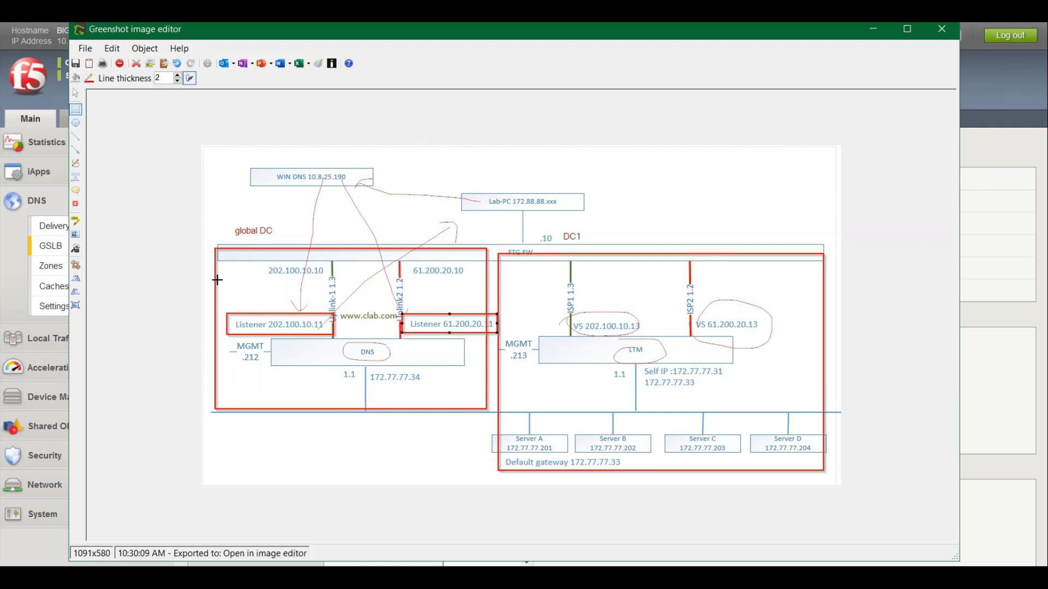
Return to the BIG-IP DNS web interface and finish creating the GTM server with its remaining settings at their defaults.
{"action": "left_click", "coordinate": [985, 323]}
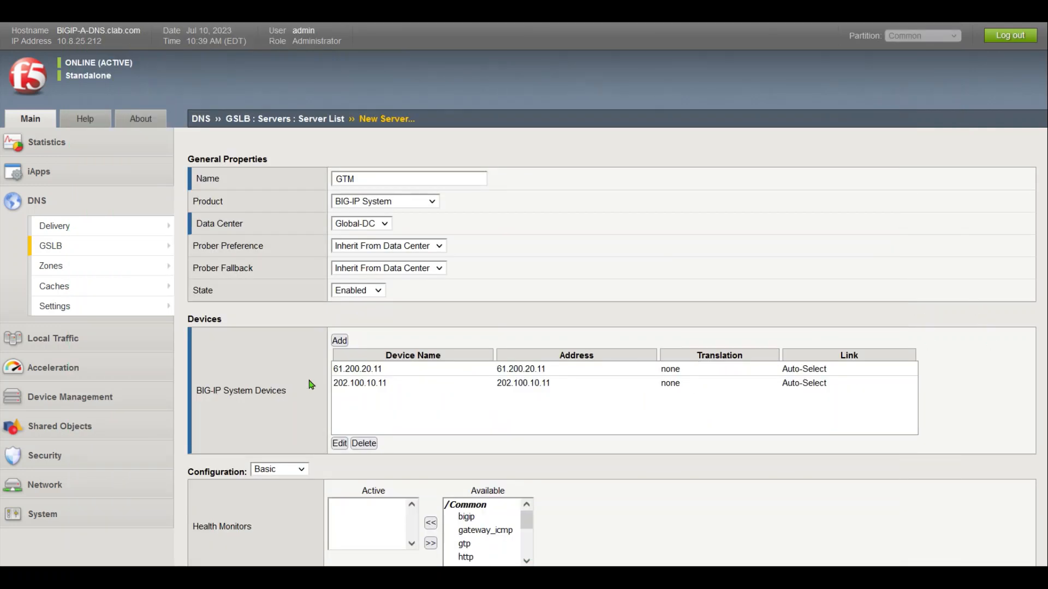
{"action": "scroll", "coordinate": [632, 450], "scroll_direction": "down", "scroll_amount": 3}
{"action": "scroll", "coordinate": [632, 450], "scroll_direction": "down", "scroll_amount": 2}
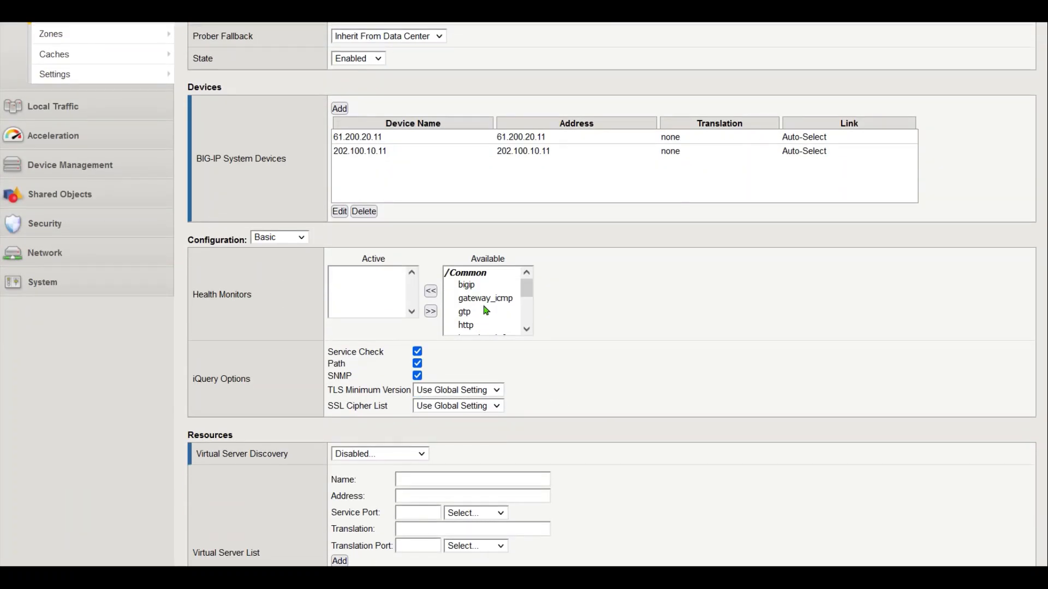
{"action": "scroll", "coordinate": [568, 386], "scroll_direction": "down", "scroll_amount": 3}
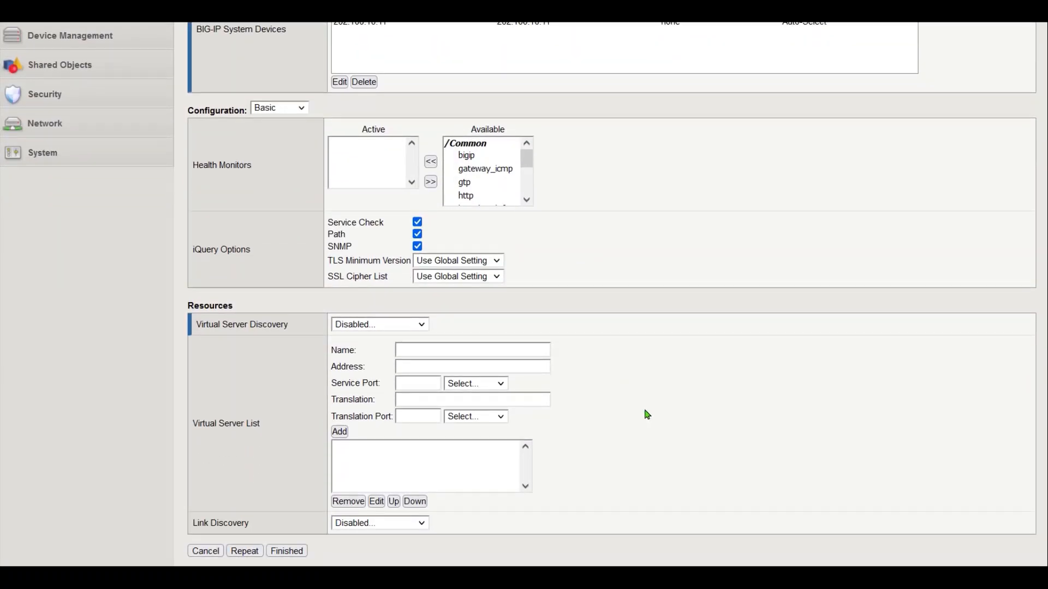
{"action": "left_click", "coordinate": [287, 551]}
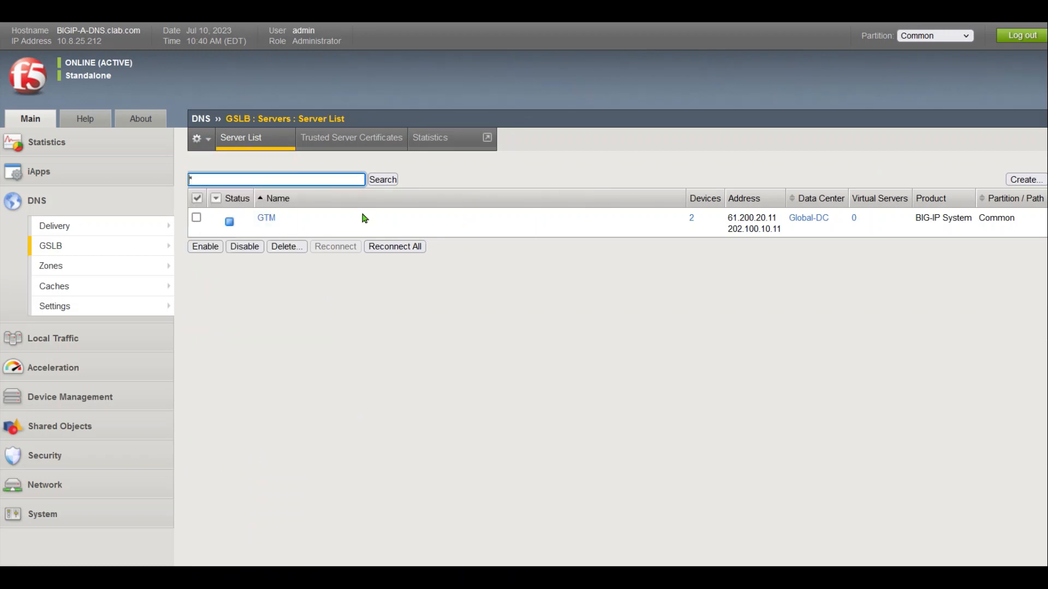
Start a new GSLB server named LTM-1 as a BIG-IP System in data center DC1.
{"action": "left_click", "coordinate": [1022, 181]}
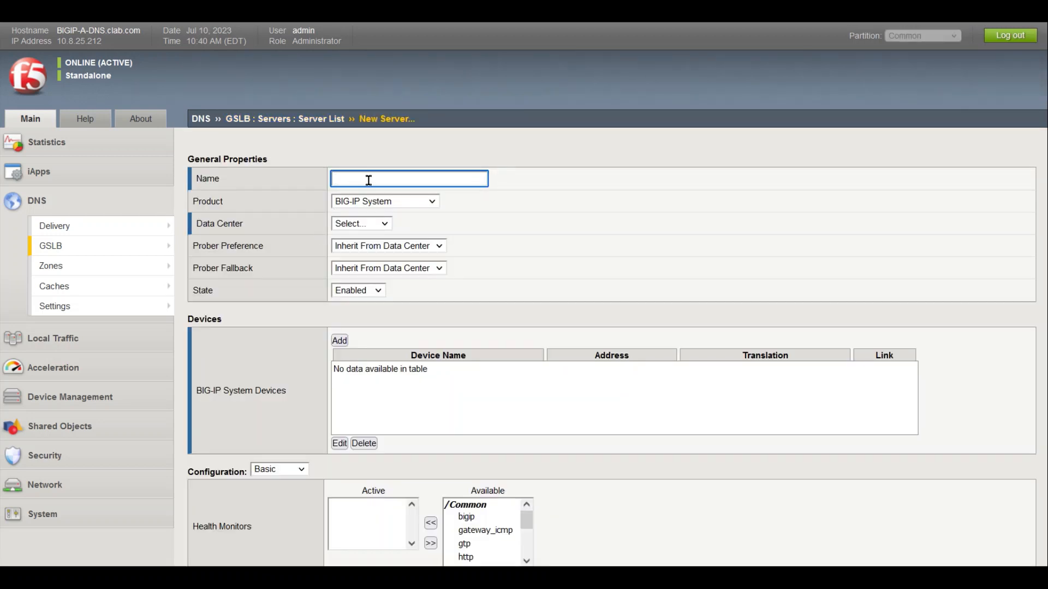
{"action": "type", "text": "l"}
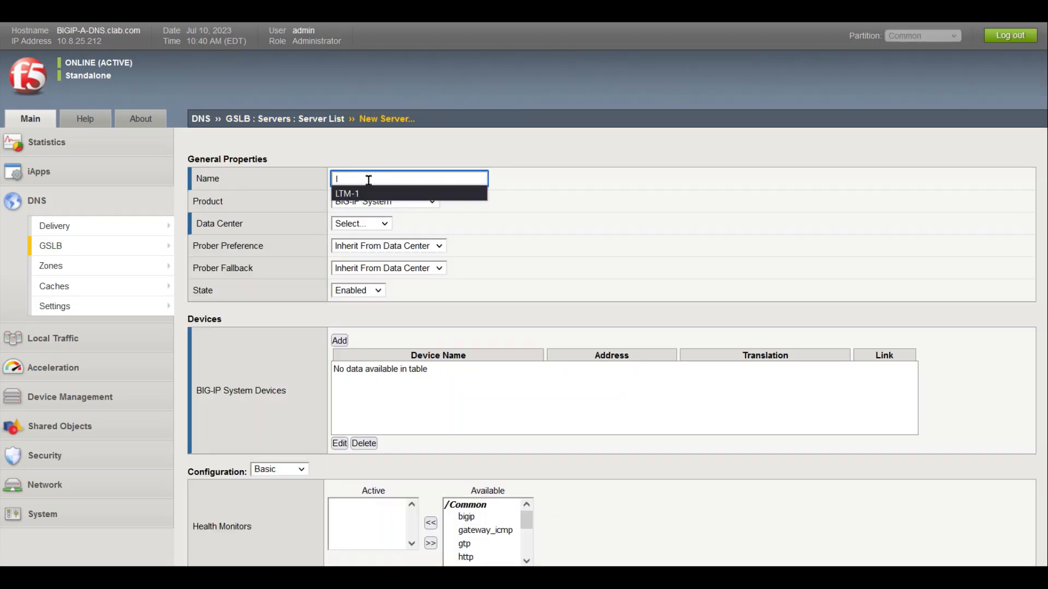
{"action": "left_click", "coordinate": [366, 193]}
{"action": "left_click", "coordinate": [382, 225]}
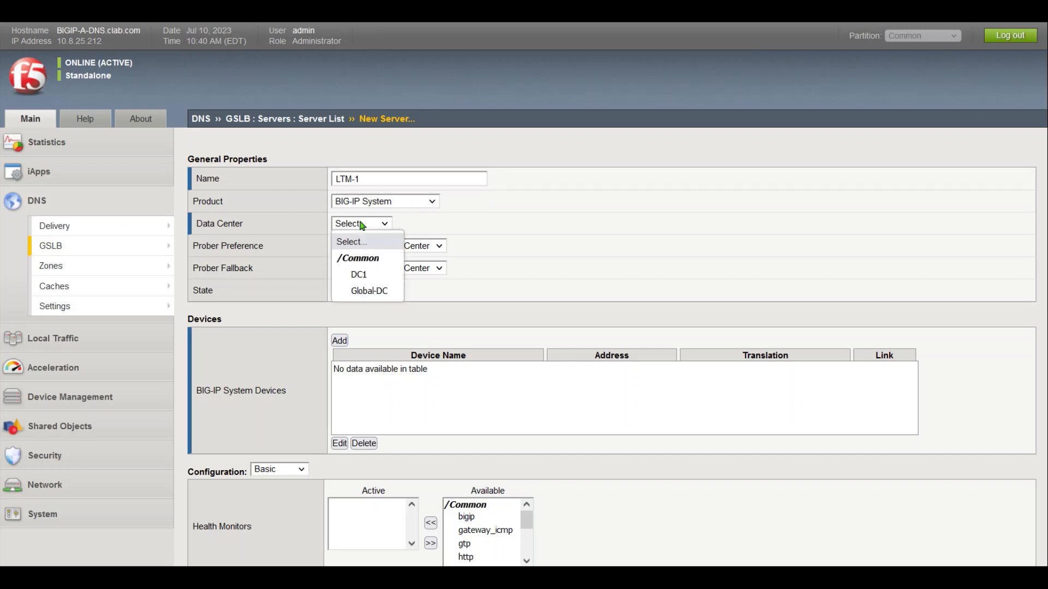
{"action": "left_click", "coordinate": [368, 279]}
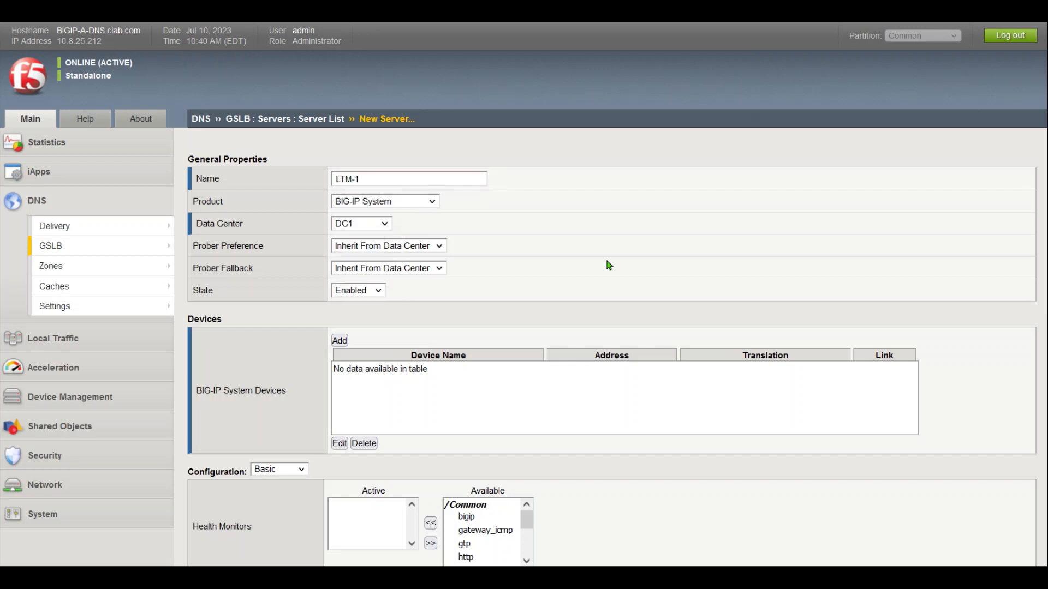
Add a BIG-IP system device to LTM-1 with 172.77.77.33 as both device name and address.
{"action": "left_click", "coordinate": [339, 341]}
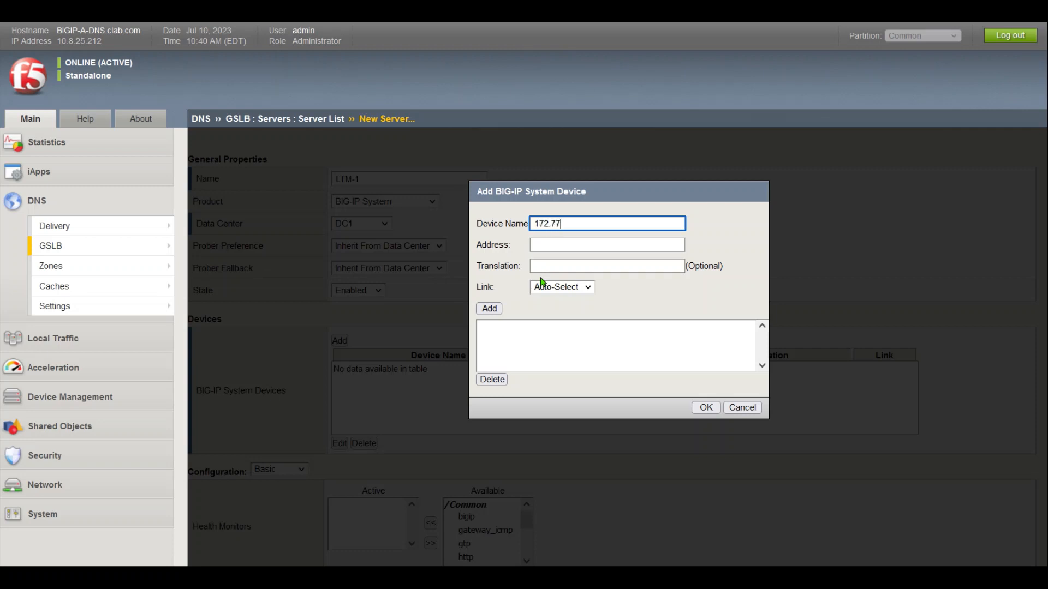
{"action": "type", "text": "172.77.77.33"}
{"action": "key", "text": "Tab"}
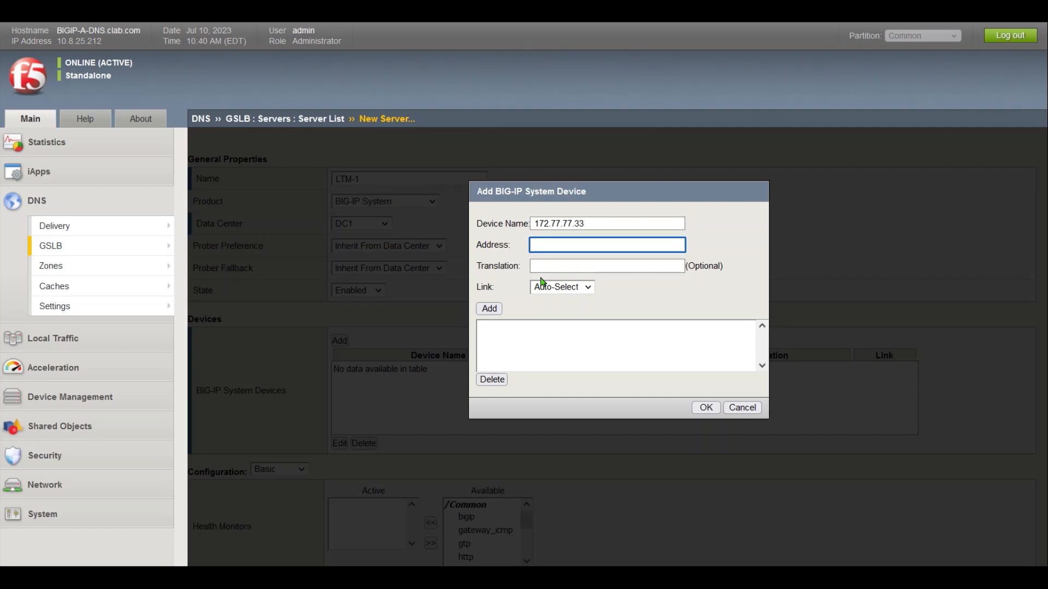
{"action": "left_click", "coordinate": [603, 223]}
{"action": "key", "text": "ctrl+a"}
{"action": "key", "text": "ctrl+c"}
{"action": "key", "text": "Tab"}
{"action": "key", "text": "ctrl+v"}
{"action": "left_click", "coordinate": [490, 309]}
{"action": "left_click", "coordinate": [706, 408]}
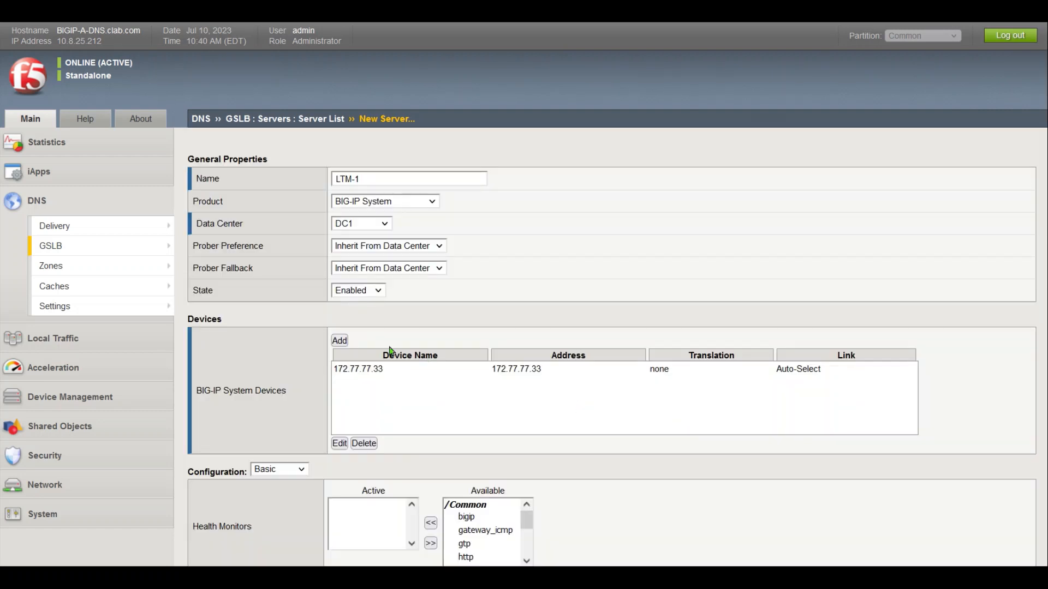
Add a second device to LTM-1 with 202.100.10.13 as both device name and address.
{"action": "left_click", "coordinate": [339, 341]}
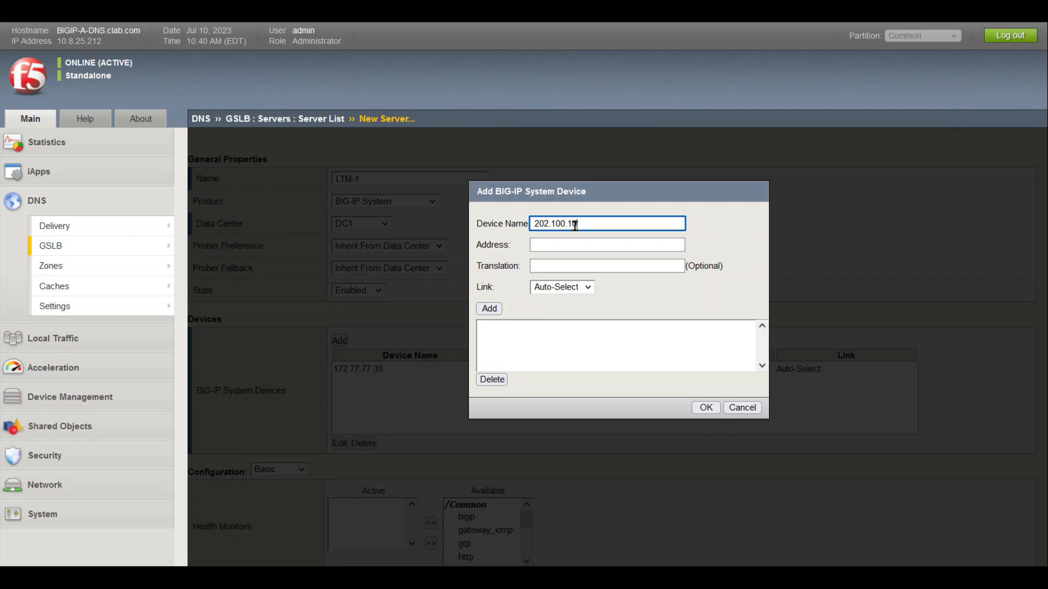
{"action": "type", "text": "202.100.10.13"}
{"action": "left_click_drag", "start_coordinate": [606, 223], "coordinate": [529, 235]}
{"action": "key", "text": "ctrl+c"}
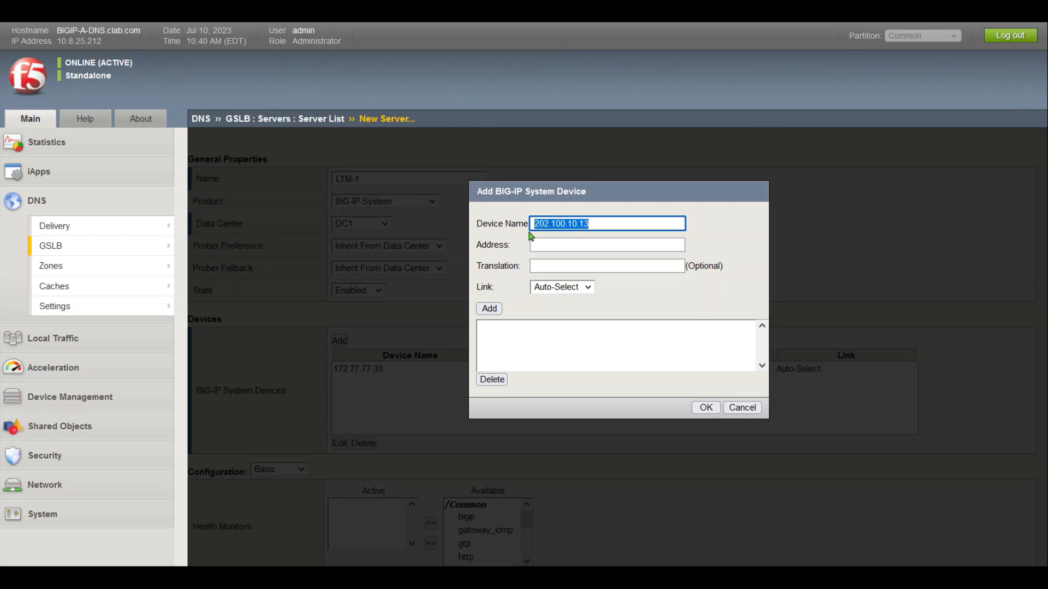
{"action": "left_click", "coordinate": [574, 243]}
{"action": "key", "text": "ctrl+v"}
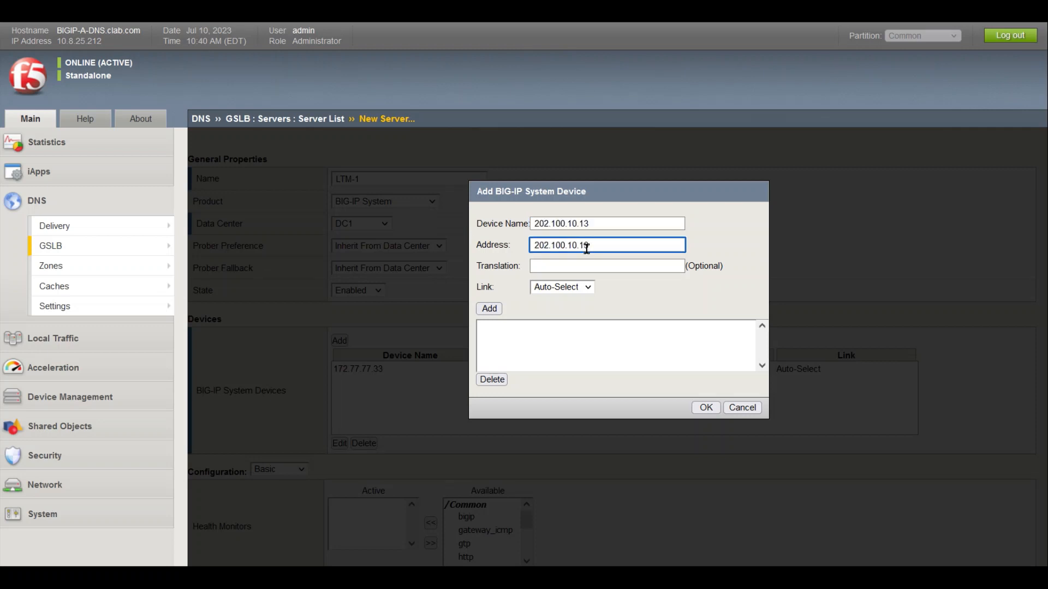
{"action": "left_click", "coordinate": [488, 309]}
{"action": "left_click", "coordinate": [706, 408]}
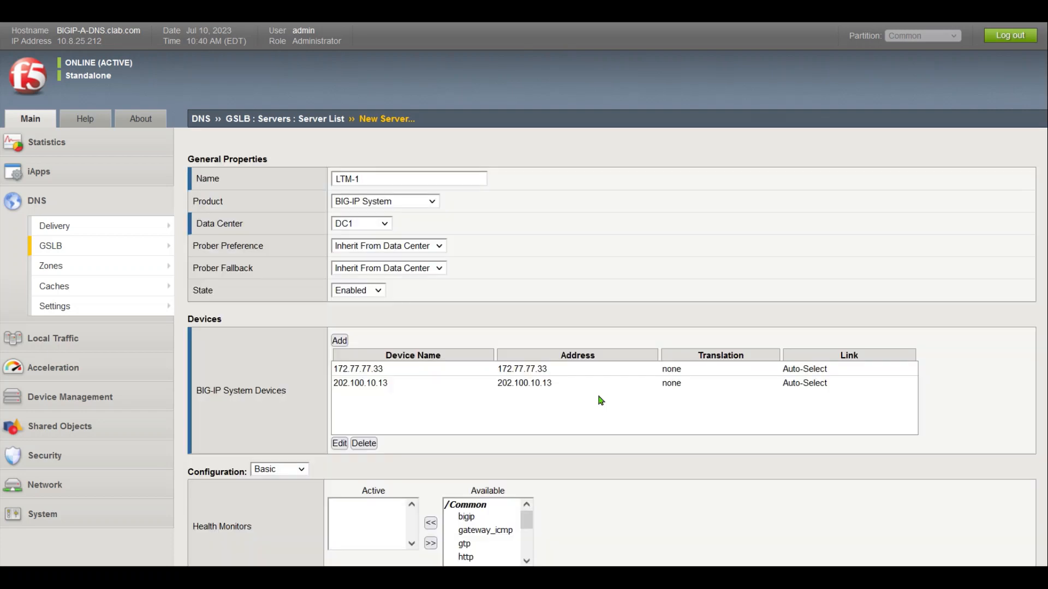
Add a third device to LTM-1 with 61.200.20.13 as both device name and address.
{"action": "left_click", "coordinate": [339, 340]}
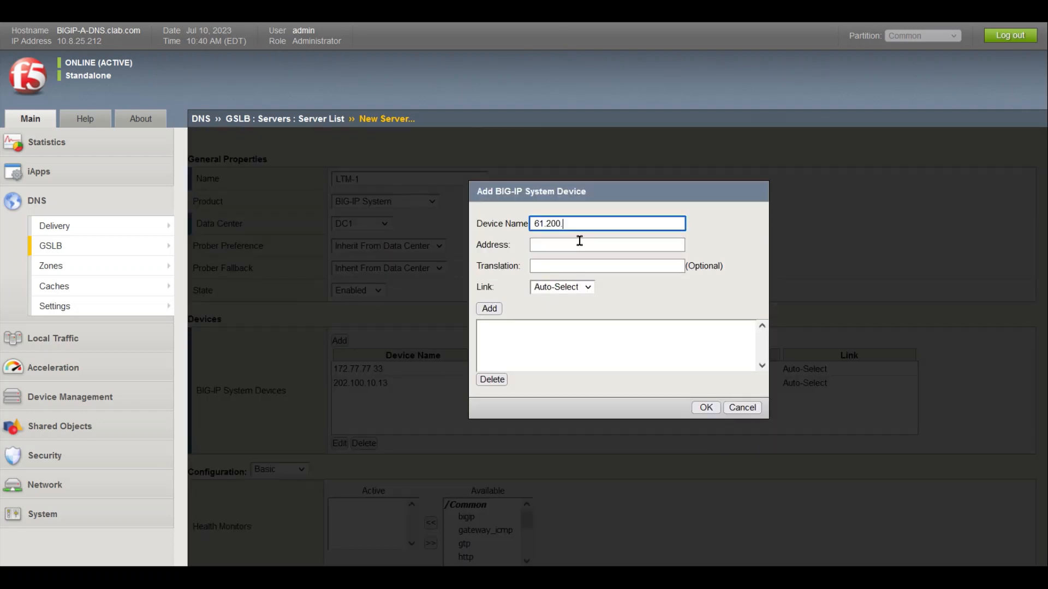
{"action": "type", "text": "61.200.20.13"}
{"action": "key", "text": "ctrl+a"}
{"action": "key", "text": "ctrl+c"}
{"action": "left_click", "coordinate": [557, 244]}
{"action": "key", "text": "ctrl+v"}
{"action": "left_click", "coordinate": [489, 309]}
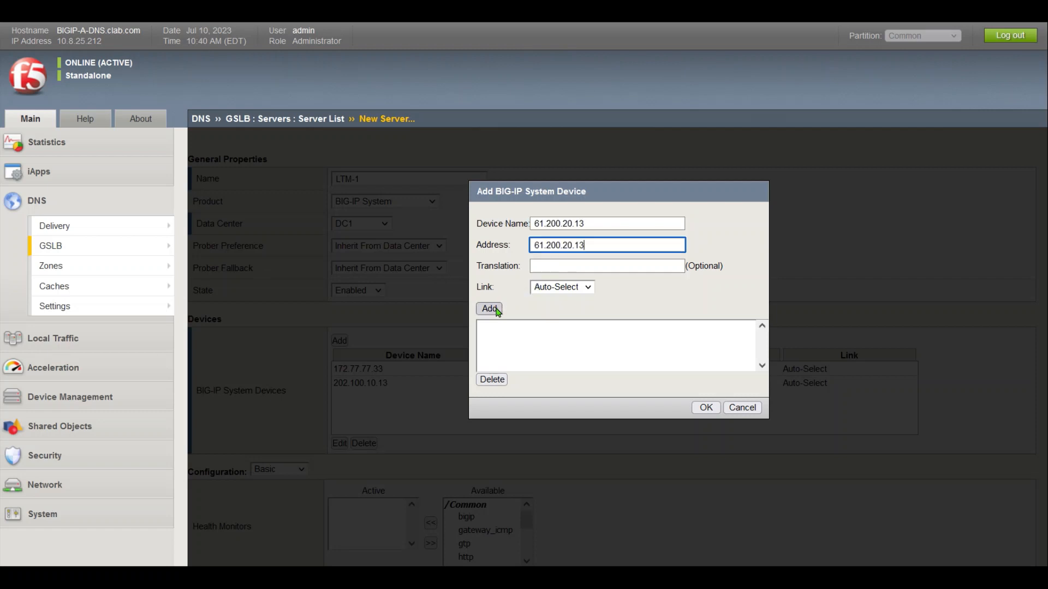
{"action": "left_click", "coordinate": [706, 408]}
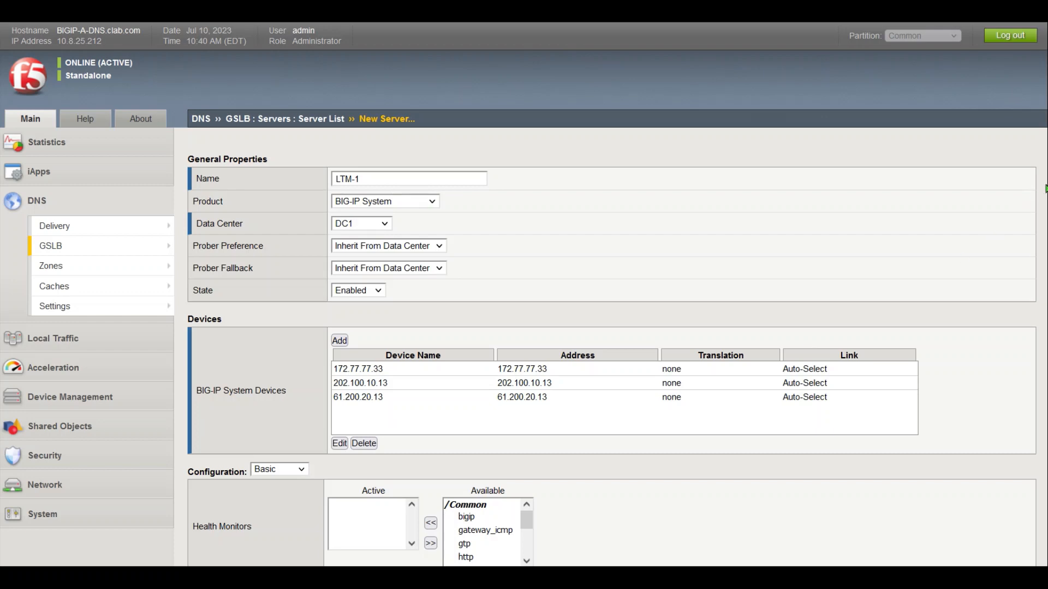
Try to create the LTM-1 server with Link Discovery set to Enabled.
{"action": "left_click_drag", "start_coordinate": [1047, 213], "coordinate": [1047, 459]}
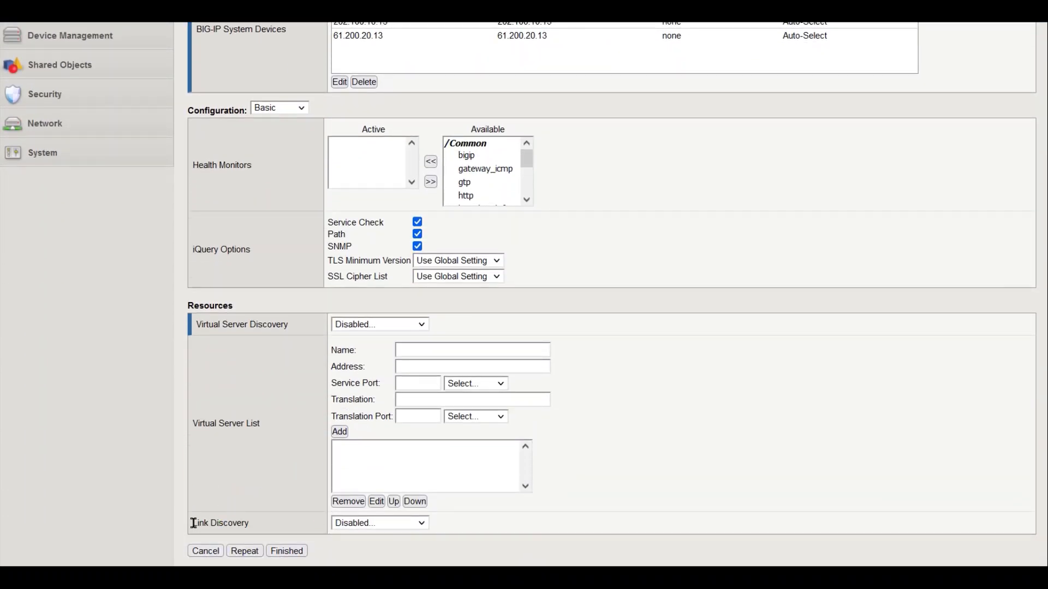
{"action": "left_click_drag", "start_coordinate": [194, 523], "coordinate": [270, 526]}
{"action": "left_click", "coordinate": [421, 524]}
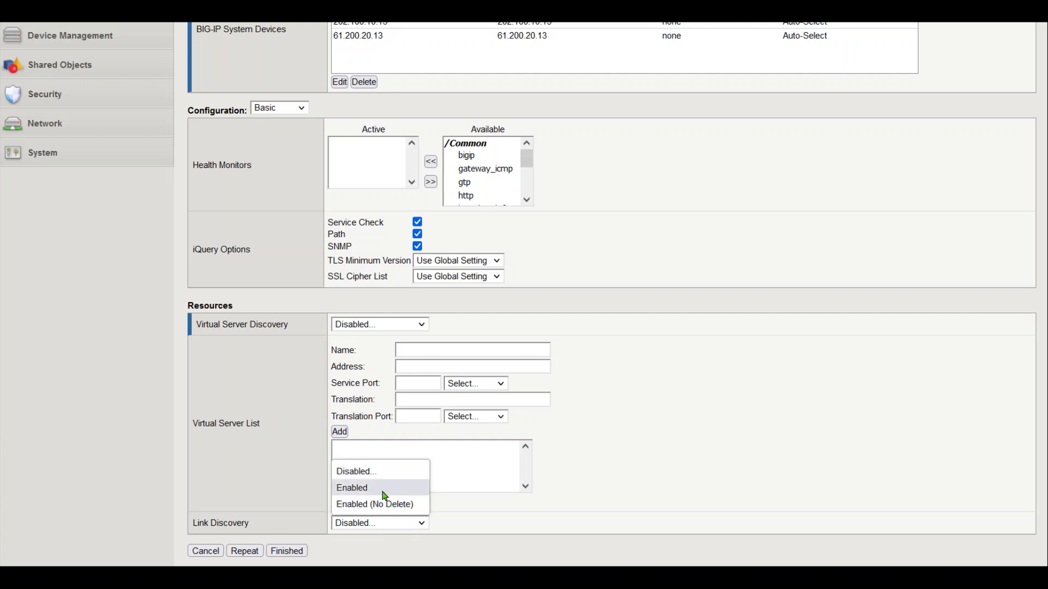
{"action": "left_click", "coordinate": [385, 497]}
{"action": "left_click", "coordinate": [286, 551]}
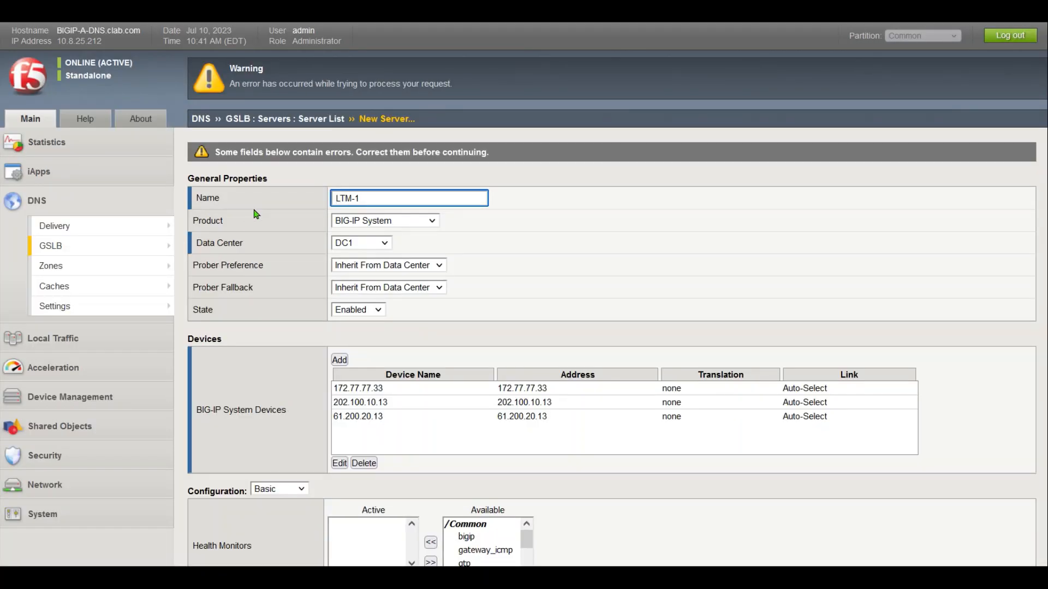
Set Virtual Server Discovery to Enabled and Link Discovery to Disabled, and finish creating the LTM-1 server.
{"action": "scroll", "coordinate": [541, 354], "scroll_direction": "down", "scroll_amount": 7}
{"action": "left_click", "coordinate": [392, 298]}
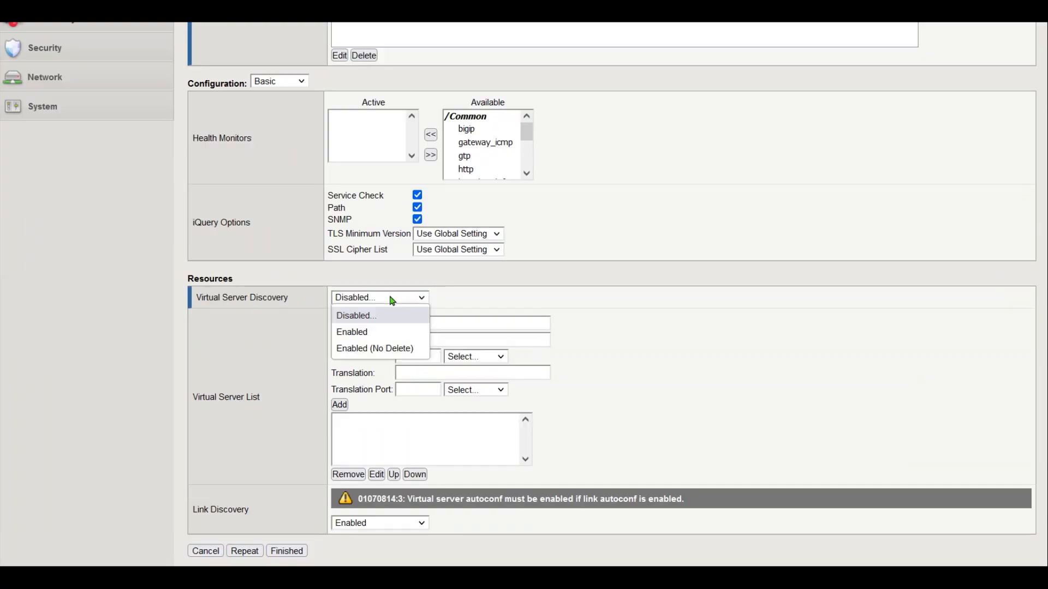
{"action": "left_click", "coordinate": [378, 333]}
{"action": "left_click", "coordinate": [391, 523]}
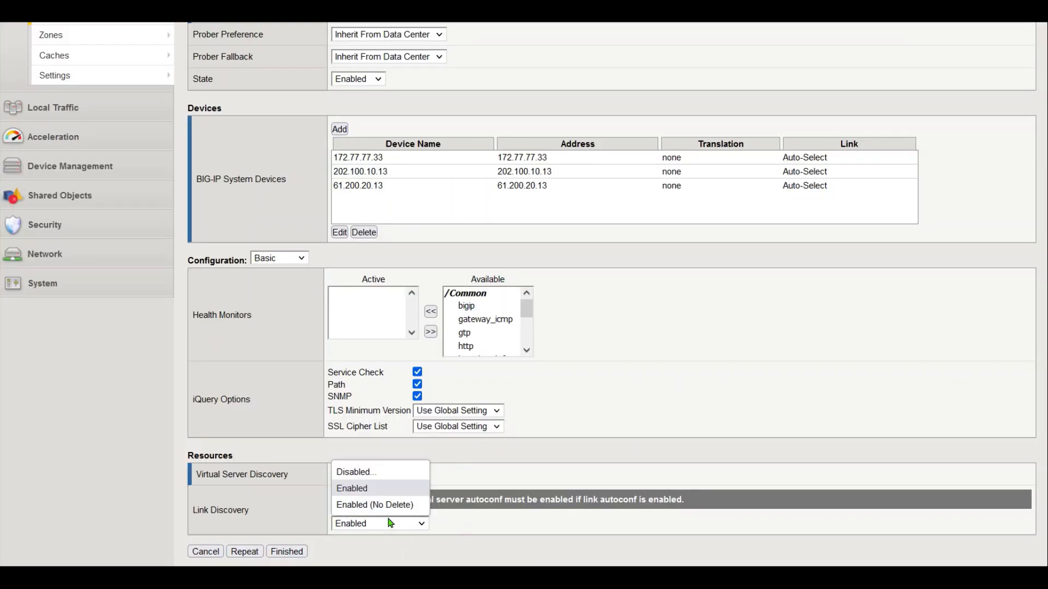
{"action": "left_click", "coordinate": [384, 473]}
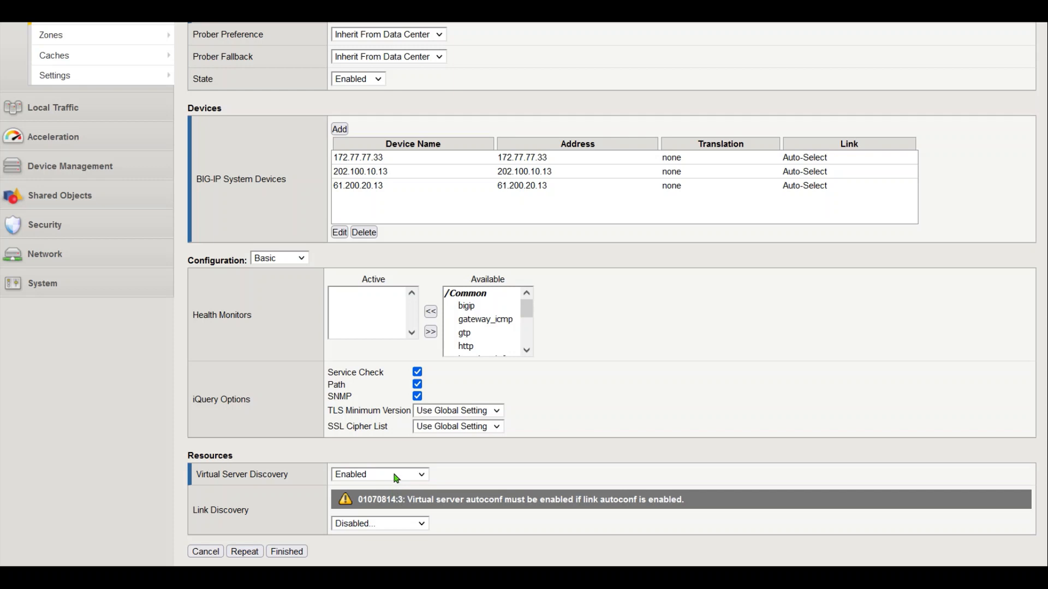
{"action": "left_click", "coordinate": [285, 552]}
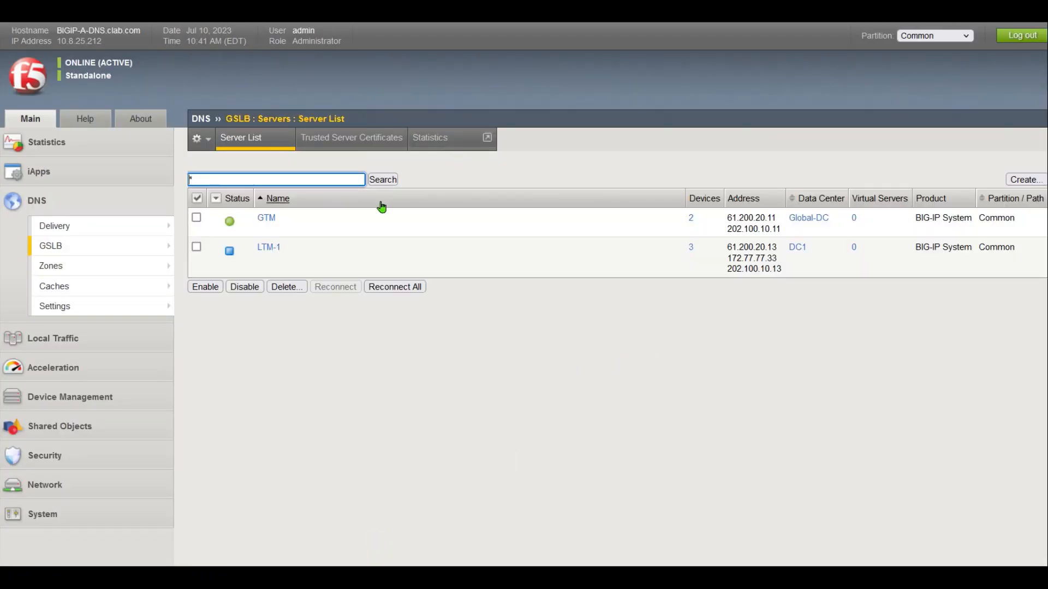
Refresh the server list and check the status, addresses and virtual servers of GTM and LTM-1.
{"action": "left_click", "coordinate": [384, 182]}
{"action": "left_click", "coordinate": [384, 184]}
{"action": "left_click", "coordinate": [389, 181]}
{"action": "left_click_drag", "start_coordinate": [737, 218], "coordinate": [782, 229]}
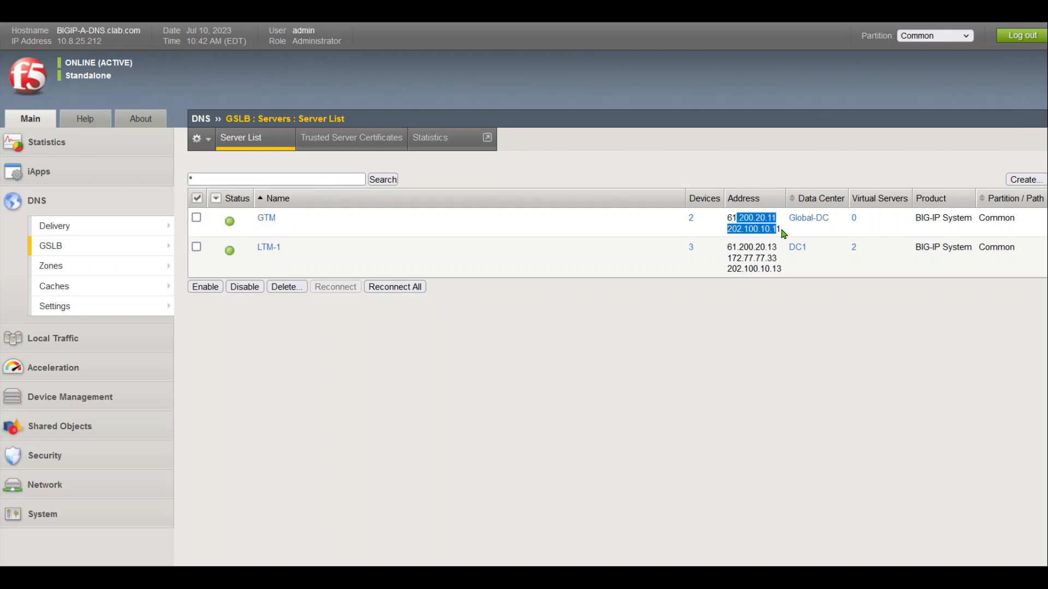
{"action": "left_click", "coordinate": [253, 253]}
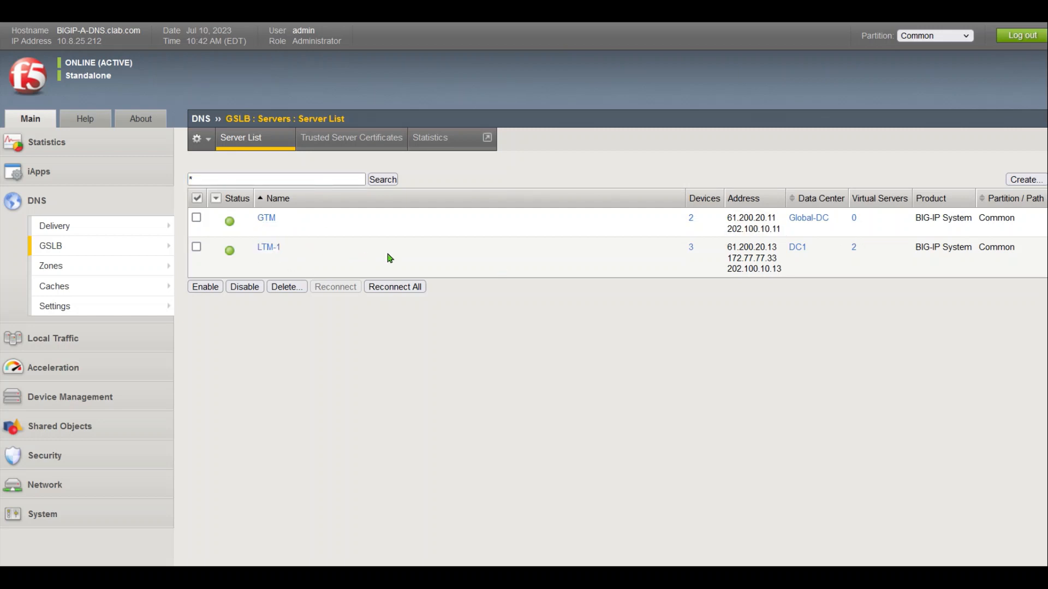
{"action": "left_click_drag", "start_coordinate": [736, 258], "coordinate": [766, 267]}
{"action": "left_click", "coordinate": [726, 250]}
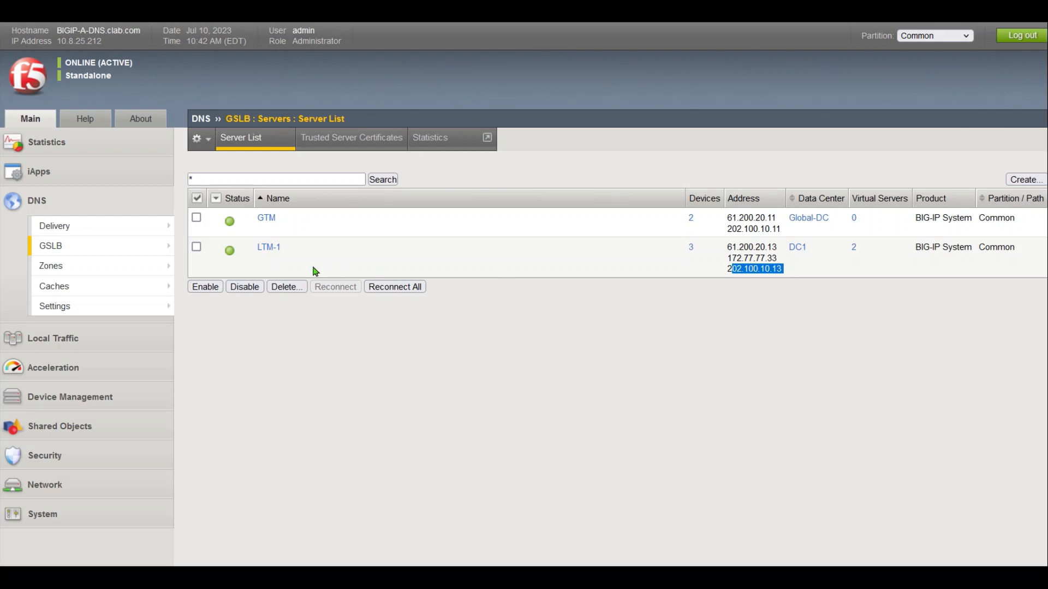
{"action": "left_click", "coordinate": [898, 270]}
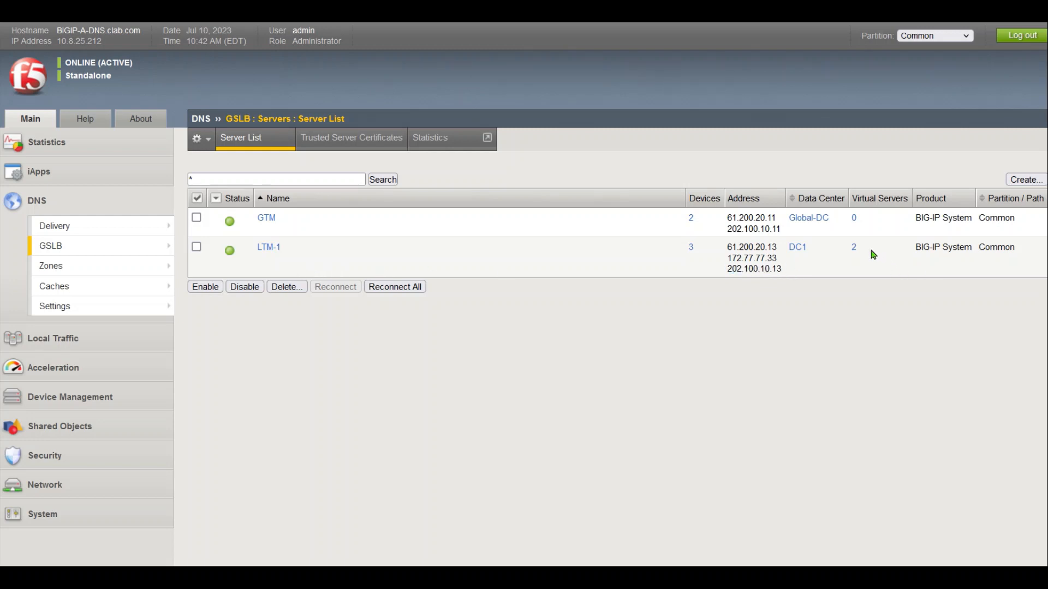
{"action": "left_click_drag", "start_coordinate": [874, 255], "coordinate": [845, 250]}
Open the virtual servers of LTM-1 and examine the discovered entries' names and status.
{"action": "left_click", "coordinate": [273, 248]}
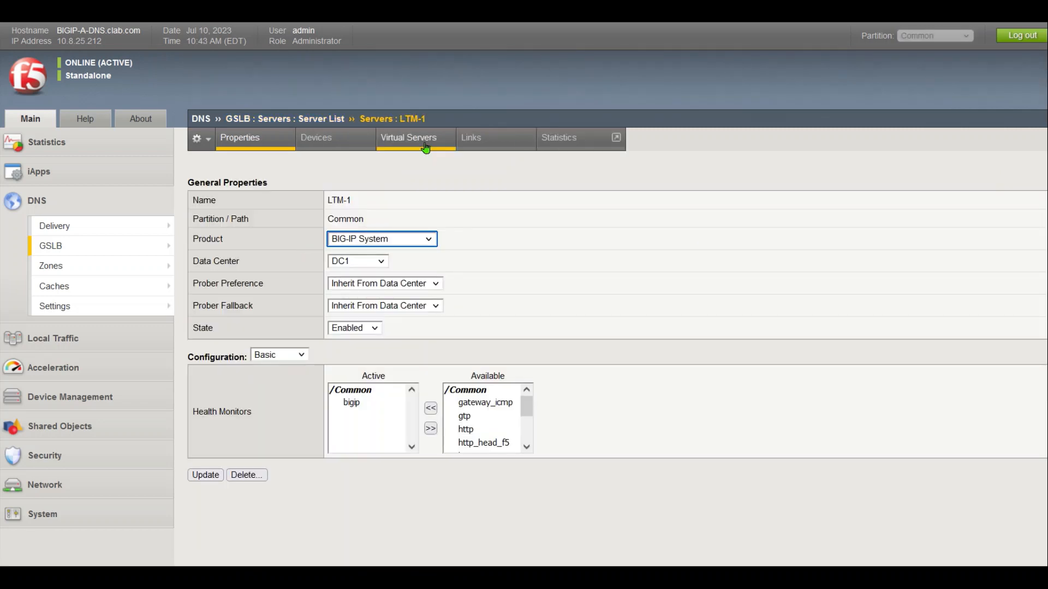
{"action": "left_click", "coordinate": [404, 147]}
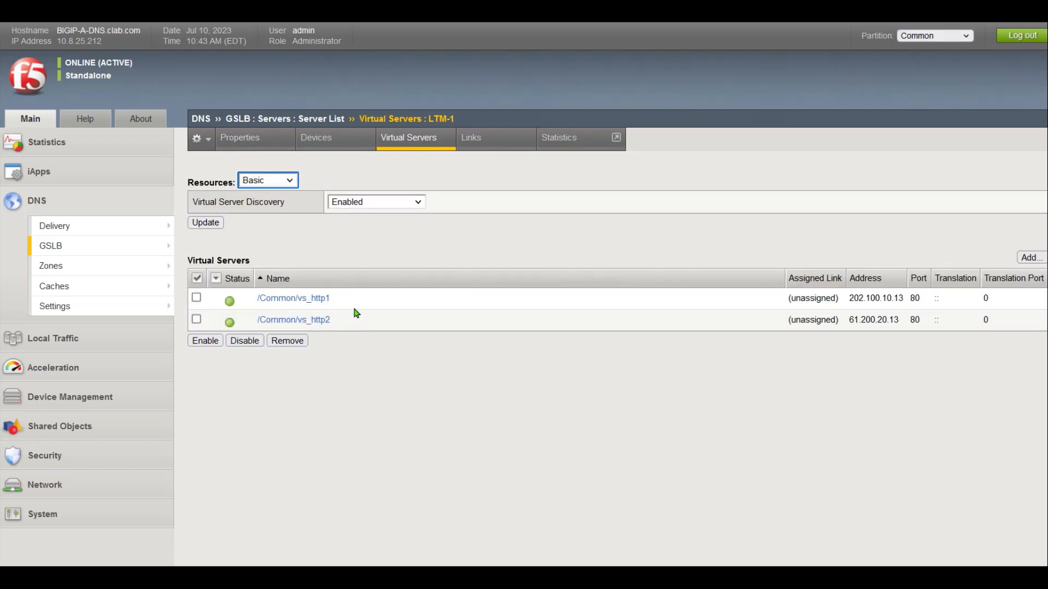
{"action": "left_click_drag", "start_coordinate": [364, 299], "coordinate": [257, 299]}
{"action": "left_click_drag", "start_coordinate": [368, 325], "coordinate": [252, 326]}
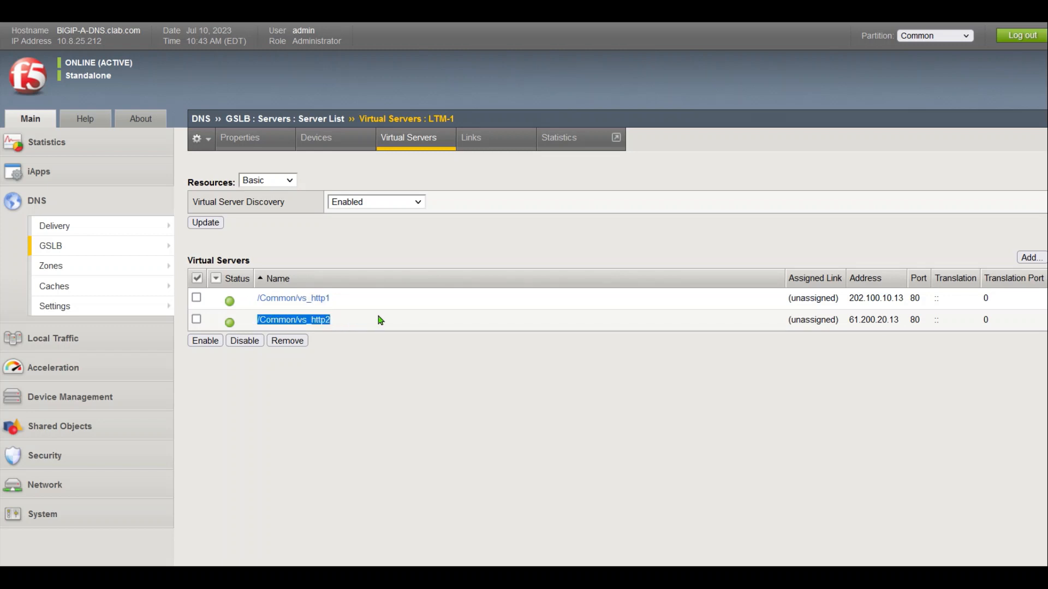
Switch to the Notepad notes and examine the "run gtm big3d_install" command run from the BIG-IP DNS tmos prompt.
{"action": "key", "text": "alt+Tab"}
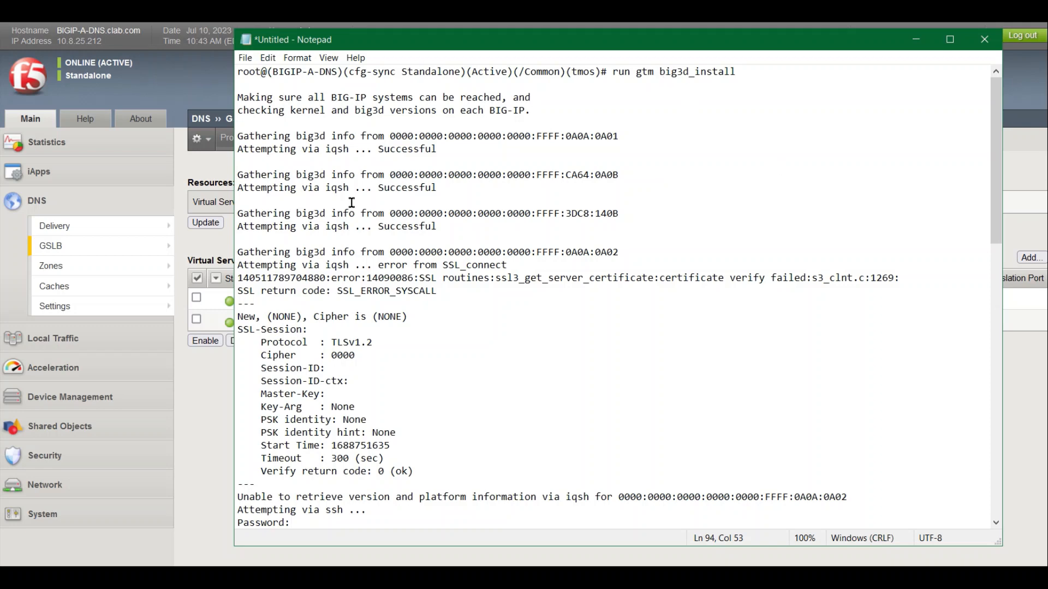
{"action": "left_click", "coordinate": [208, 432]}
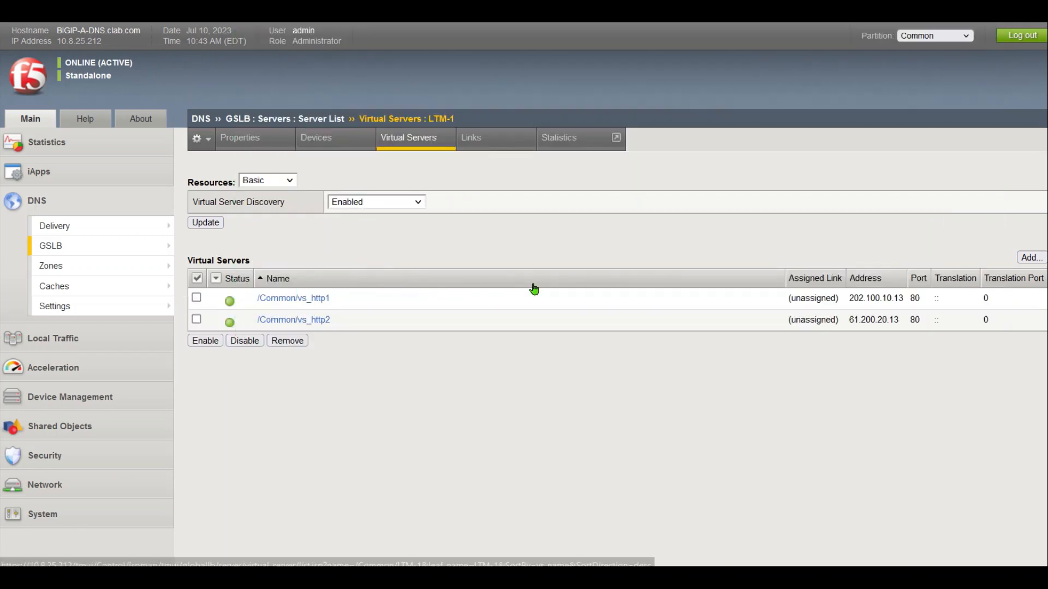
{"action": "key", "text": "alt+Tab"}
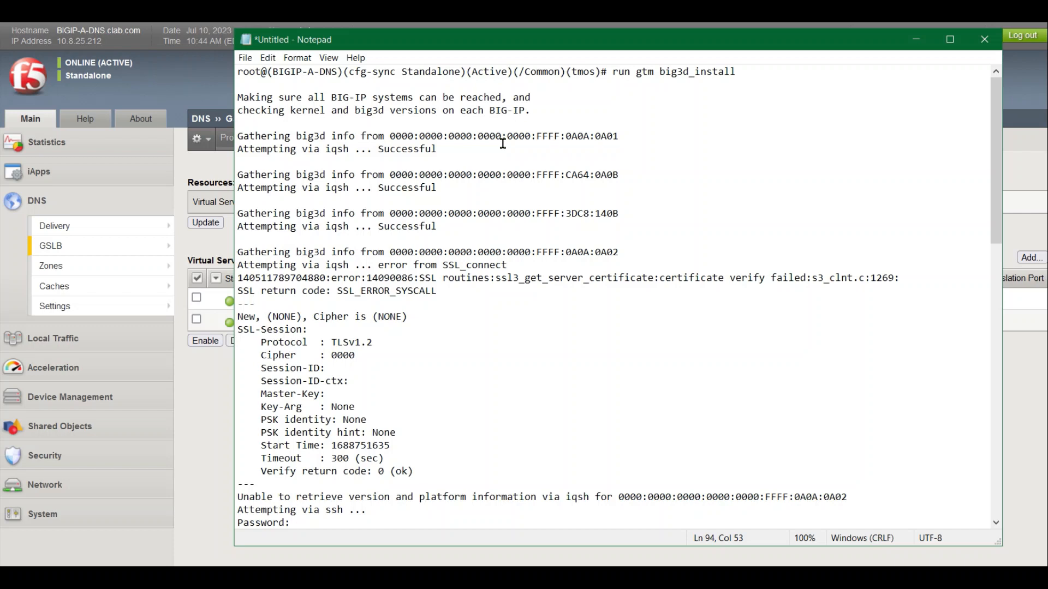
{"action": "left_click_drag", "start_coordinate": [611, 72], "coordinate": [235, 73]}
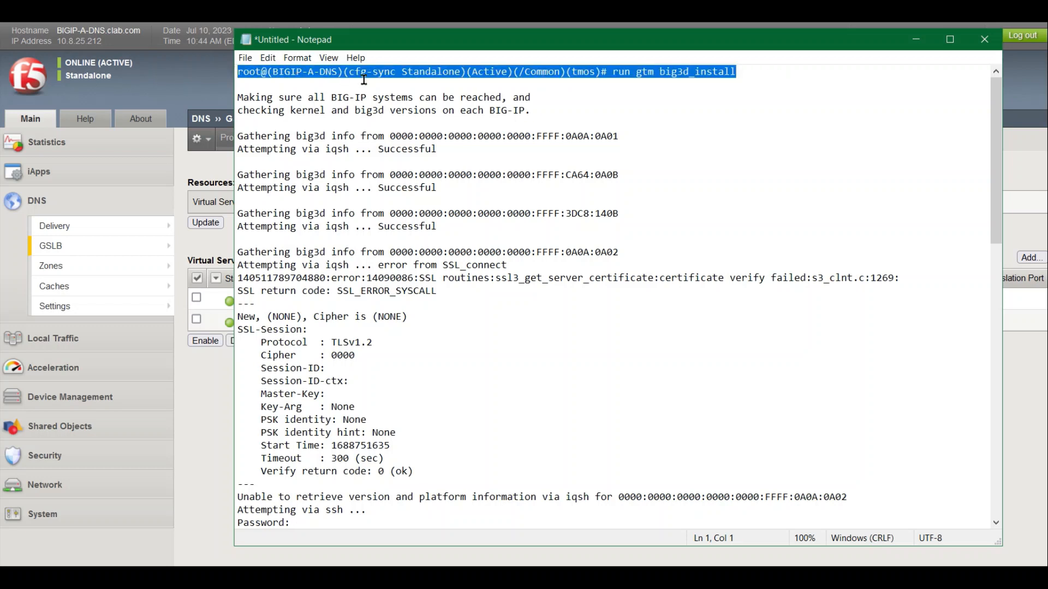
{"action": "left_click_drag", "start_coordinate": [775, 77], "coordinate": [230, 74]}
{"action": "left_click_drag", "start_coordinate": [782, 75], "coordinate": [460, 74]}
{"action": "left_click", "coordinate": [768, 94]}
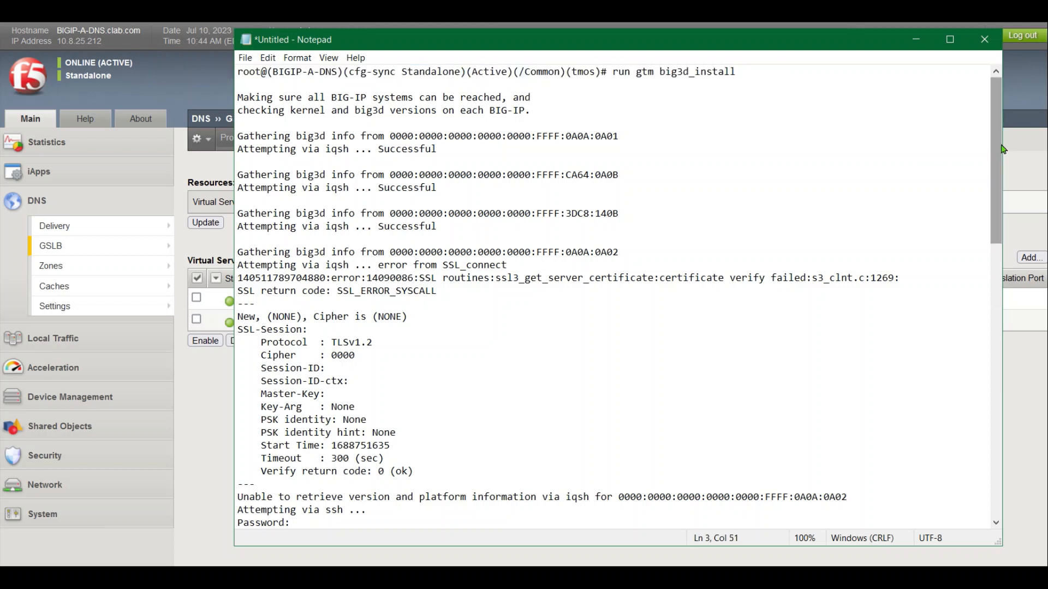
Examine the "run gtm bigip_add 10.8.25.213" command in the notes and the big3d version checks for both systems.
{"action": "scroll", "coordinate": [1002, 148], "scroll_direction": "down", "scroll_amount": 1}
{"action": "left_click_drag", "start_coordinate": [1003, 147], "coordinate": [1001, 404]}
{"action": "left_click_drag", "start_coordinate": [781, 305], "coordinate": [351, 318]}
{"action": "left_click_drag", "start_coordinate": [815, 341], "coordinate": [225, 330]}
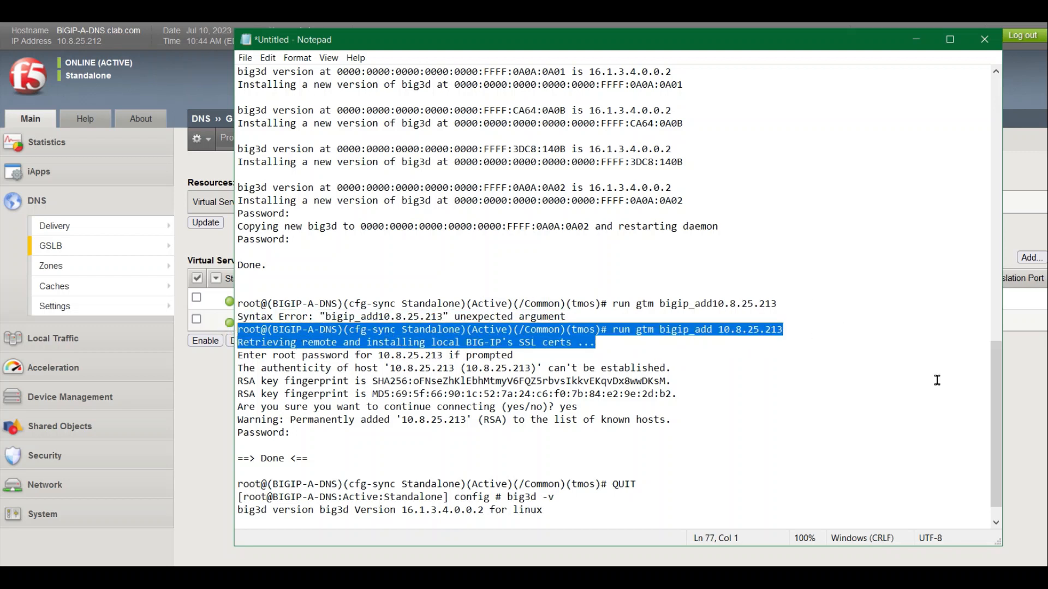
{"action": "left_click_drag", "start_coordinate": [992, 421], "coordinate": [992, 431]}
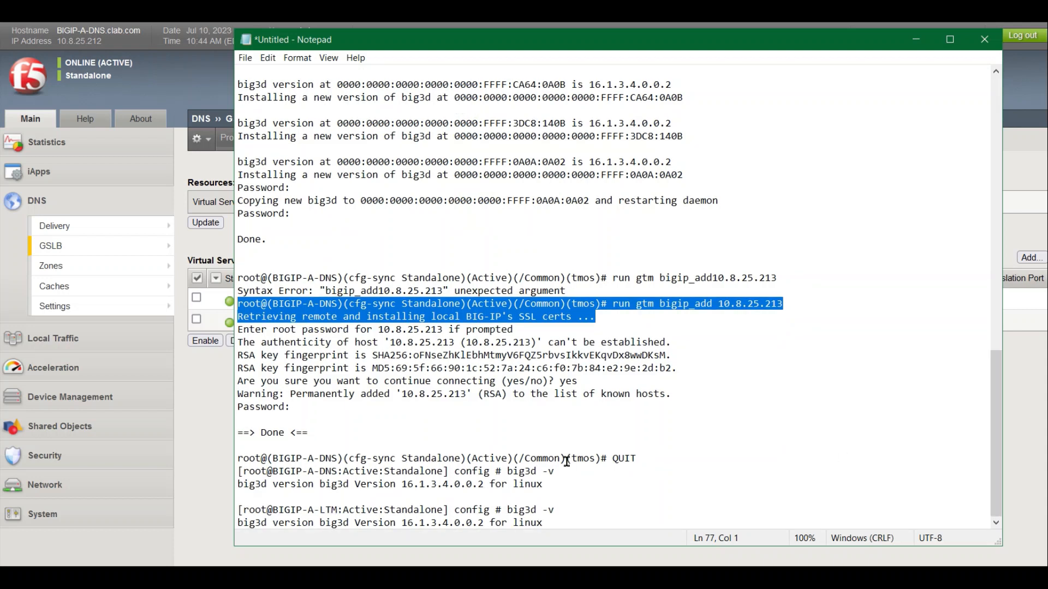
Compare the "big3d -v" version checks for BIGIP-A-DNS and BIGIP-A-LTM in the notes.
{"action": "left_click_drag", "start_coordinate": [544, 523], "coordinate": [228, 476]}
{"action": "left_click", "coordinate": [602, 491]}
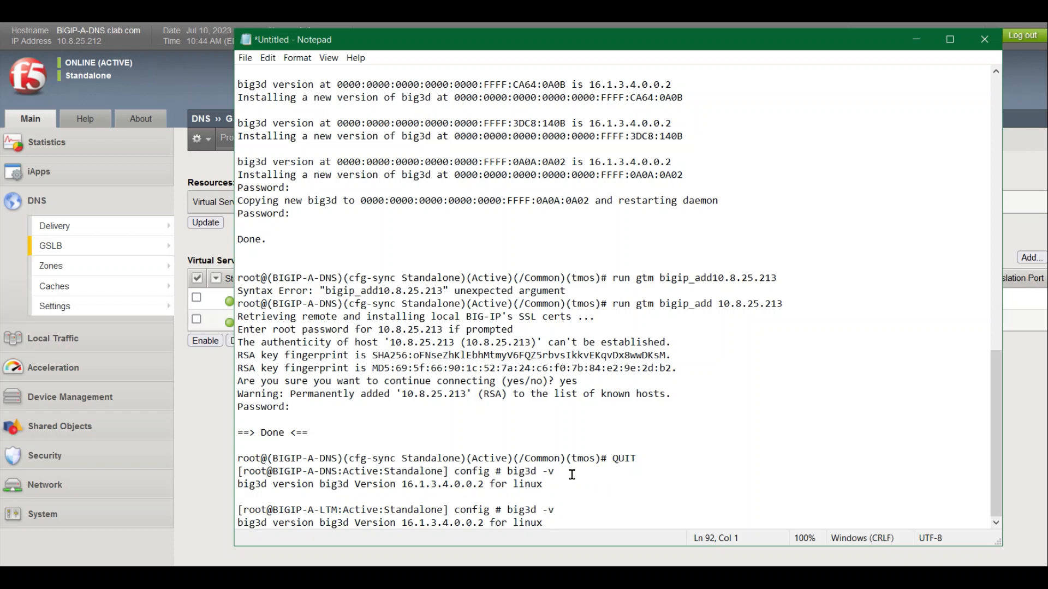
{"action": "left_click_drag", "start_coordinate": [572, 475], "coordinate": [226, 484]}
{"action": "left_click", "coordinate": [593, 482]}
{"action": "left_click_drag", "start_coordinate": [574, 521], "coordinate": [224, 471]}
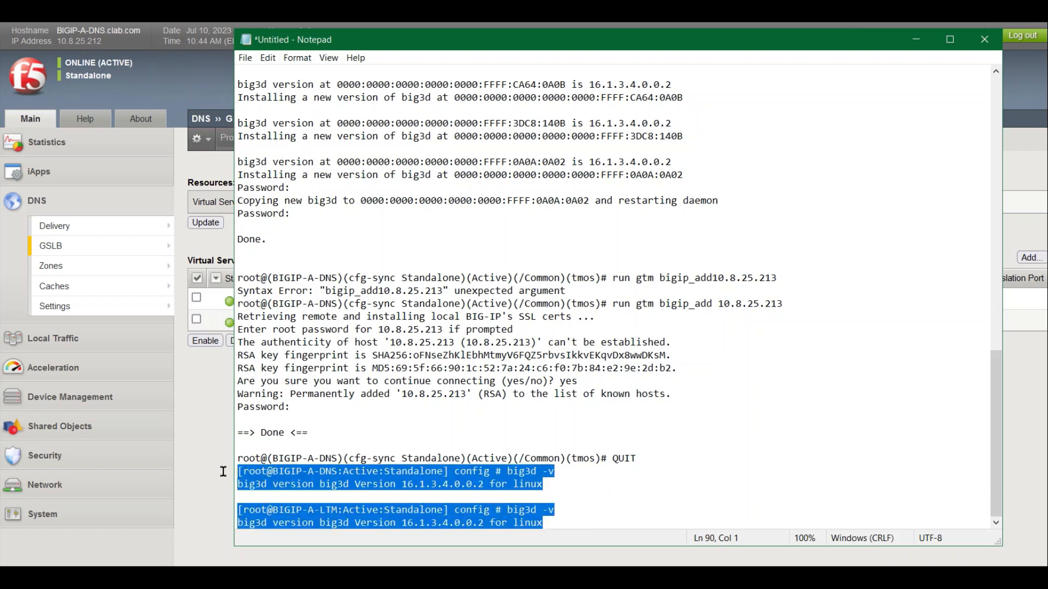
Switch back to the BIG-IP web interface and start a new GSLB pool named ISP1_Pool of type A.
{"action": "left_click", "coordinate": [204, 418]}
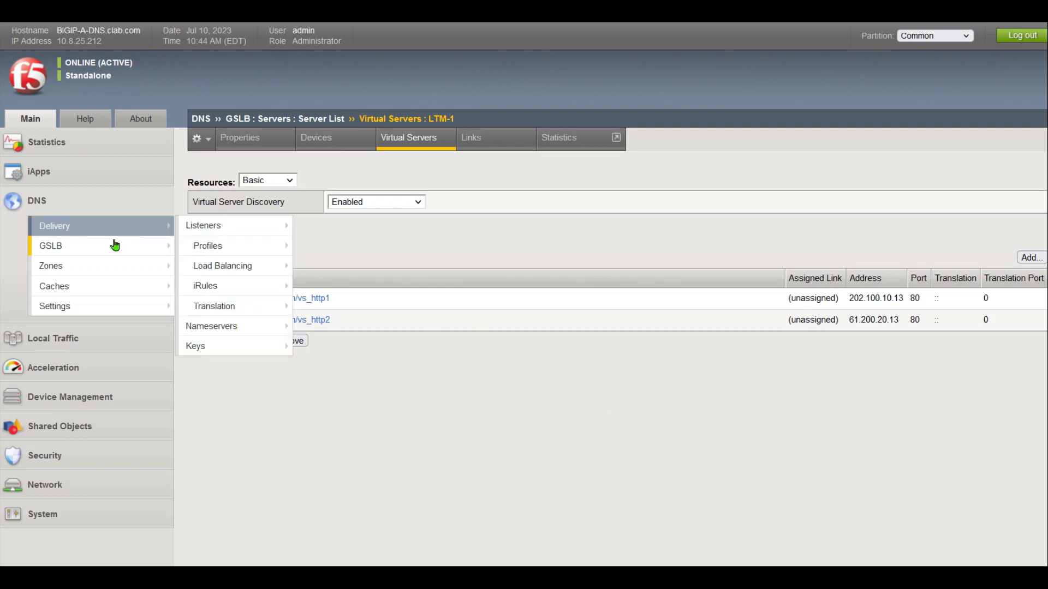
{"action": "mouse_move", "coordinate": [166, 246]}
{"action": "left_click", "coordinate": [264, 266]}
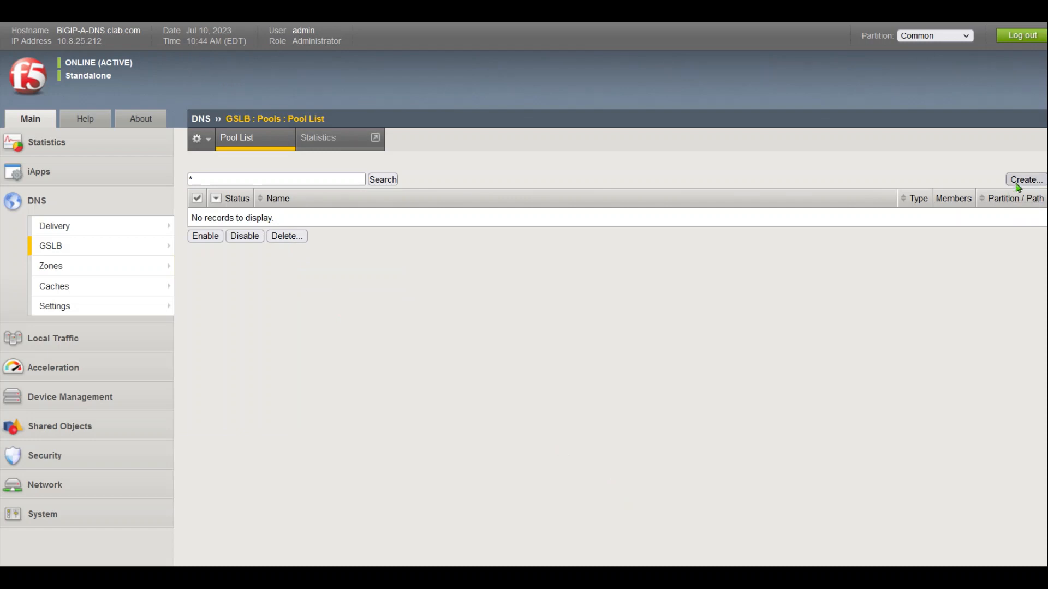
{"action": "left_click", "coordinate": [1023, 180]}
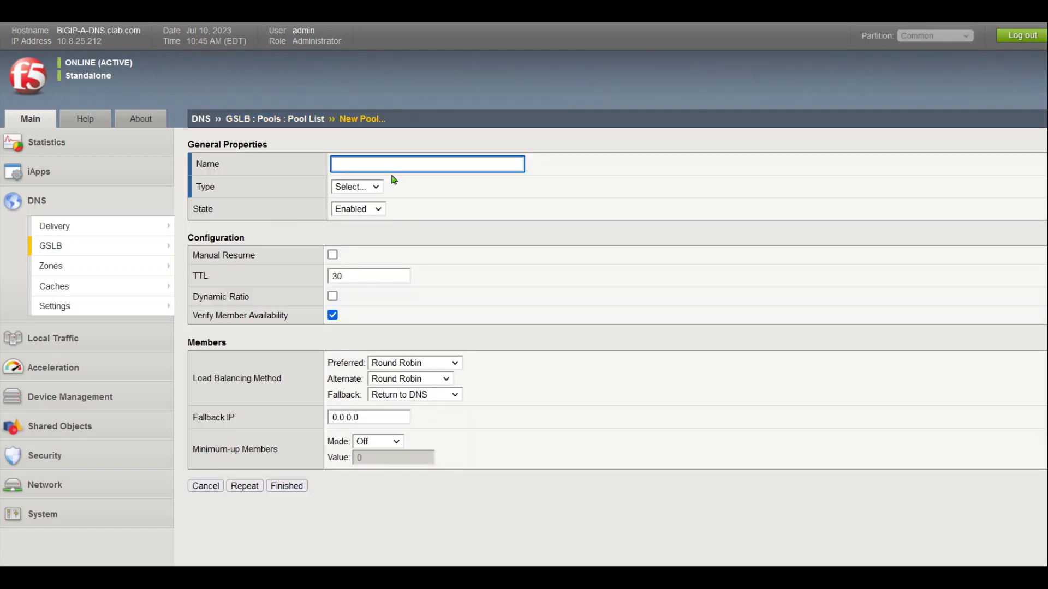
{"action": "type", "text": "ISP"}
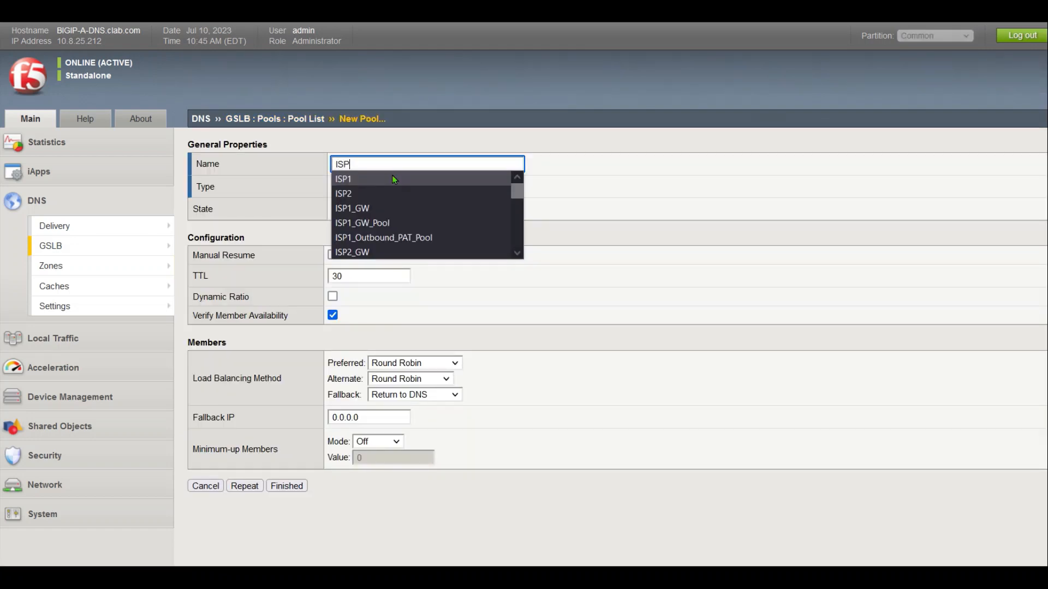
{"action": "key", "text": "Down"}
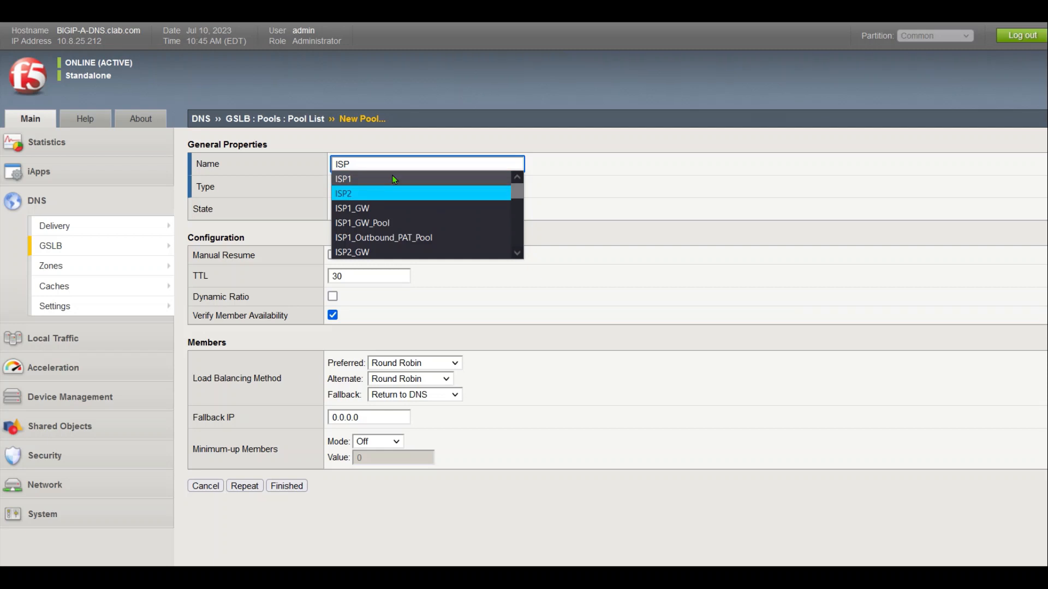
{"action": "key", "text": "Up"}
{"action": "key", "text": "Return"}
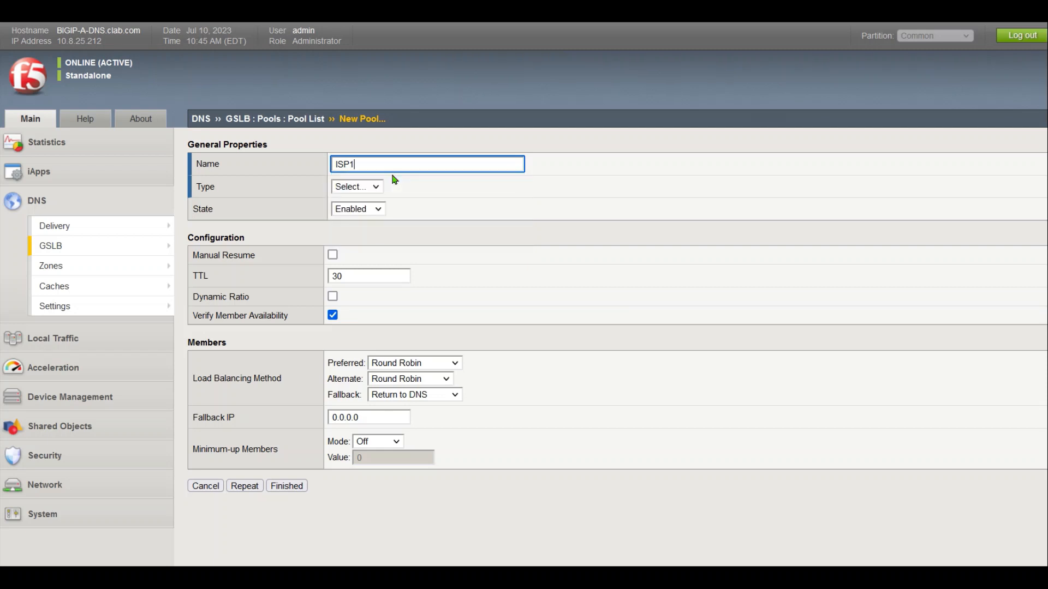
{"action": "type", "text": "_Pool"}
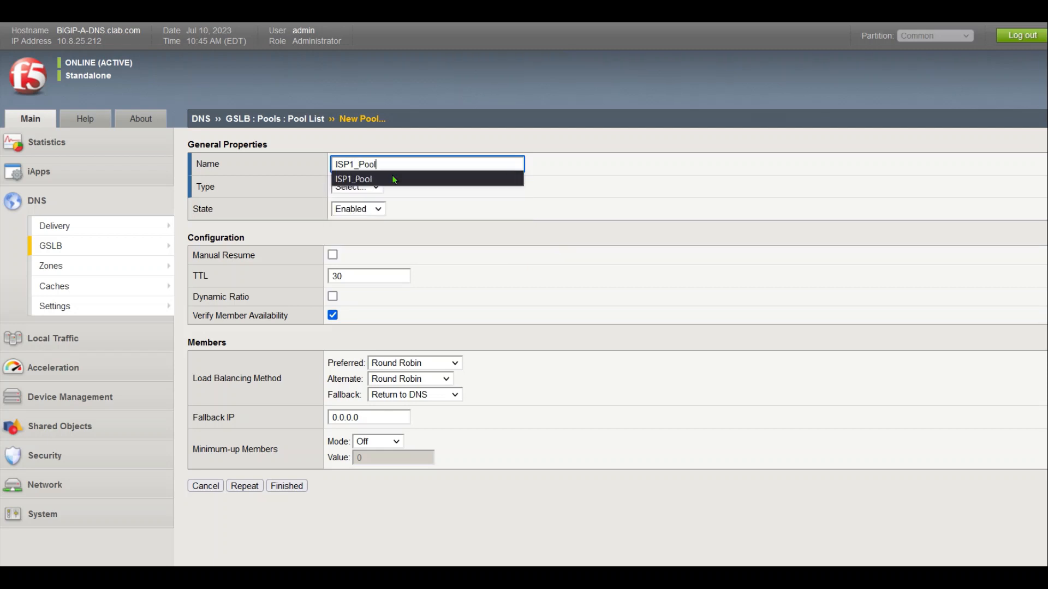
{"action": "left_click", "coordinate": [394, 180]}
{"action": "left_click", "coordinate": [361, 187]}
{"action": "left_click", "coordinate": [361, 222]}
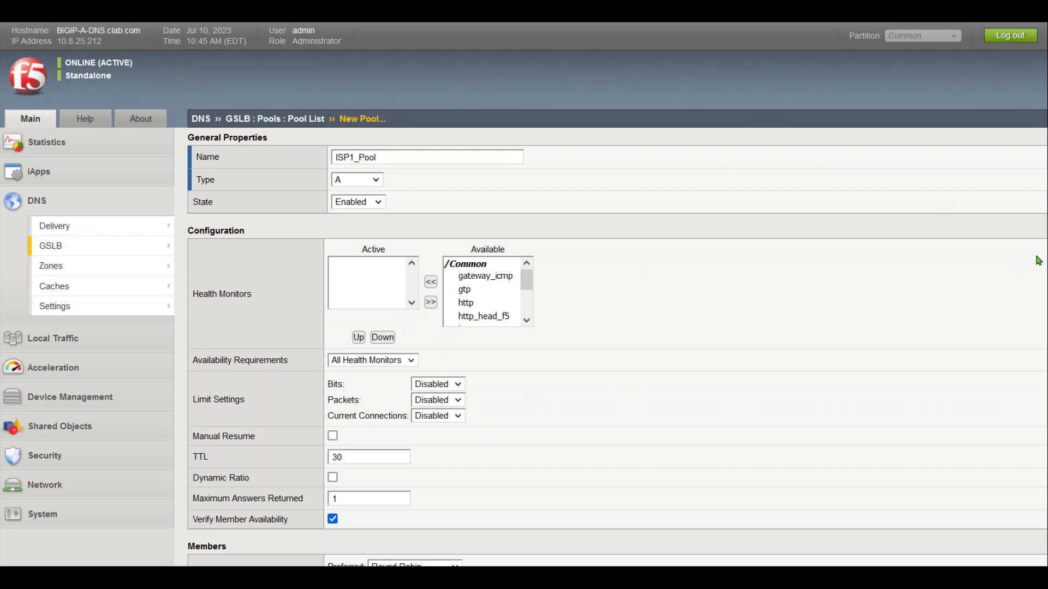
Add virtual server /Common/vs_http1 of LTM-1 (202.100.10.13:80) as a member with ratio 1 and save ISP1_Pool.
{"action": "scroll", "coordinate": [524, 295], "scroll_direction": "down", "scroll_amount": 5}
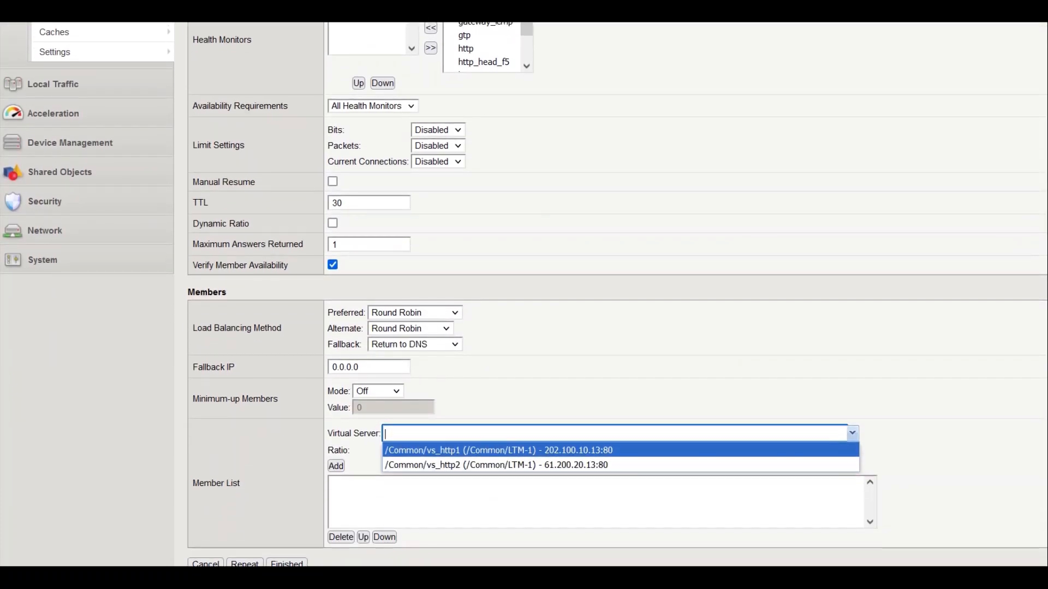
{"action": "left_click", "coordinate": [570, 440]}
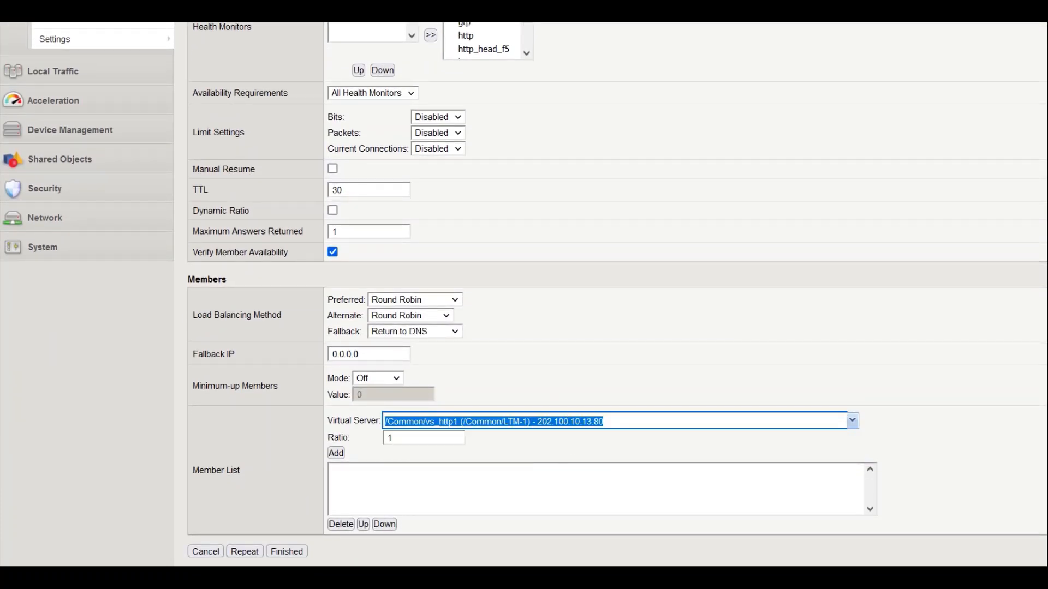
{"action": "left_click", "coordinate": [337, 454]}
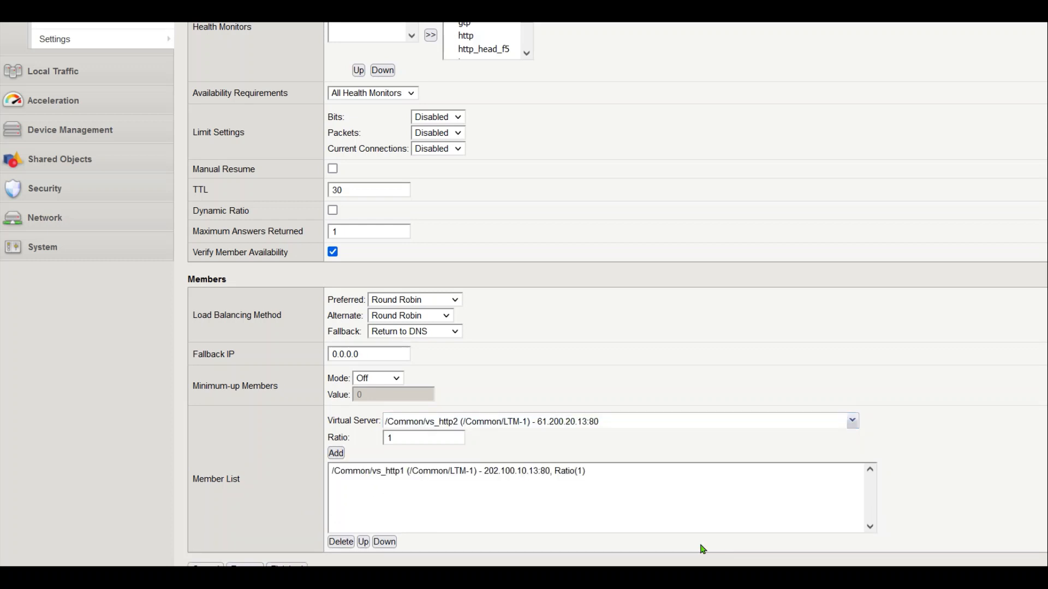
{"action": "scroll", "coordinate": [564, 365], "scroll_direction": "down", "scroll_amount": 1}
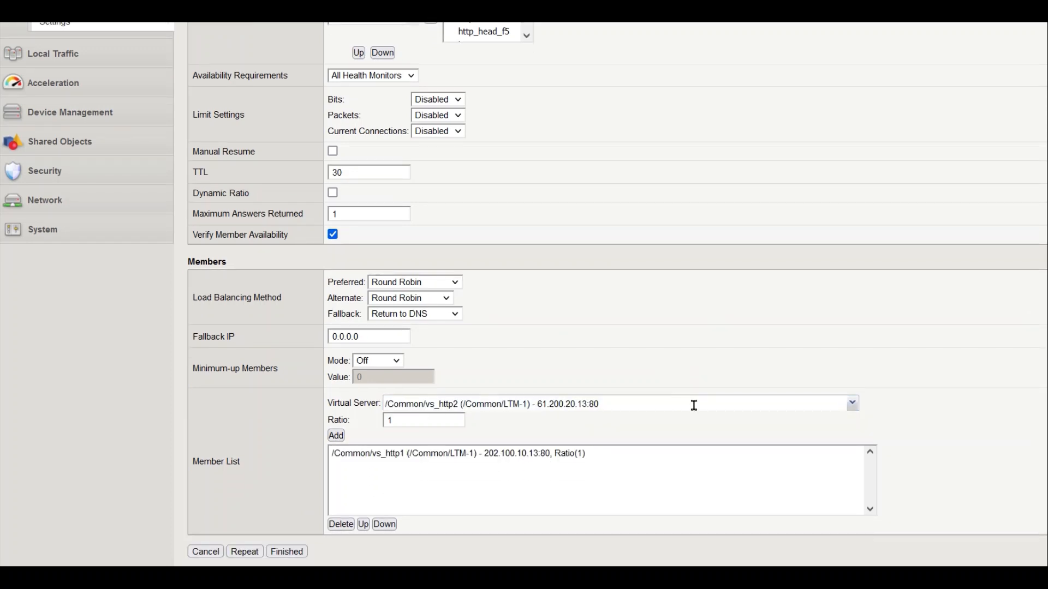
{"action": "left_click", "coordinate": [288, 552]}
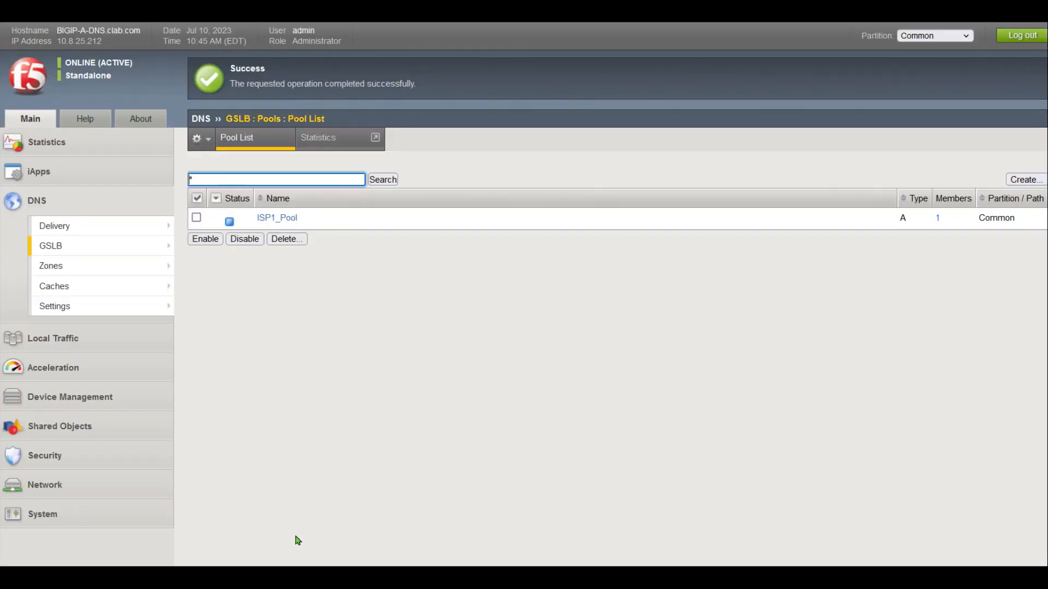
Start a second GSLB pool named ISP2_Pool and set its type to A.
{"action": "left_click", "coordinate": [1022, 180]}
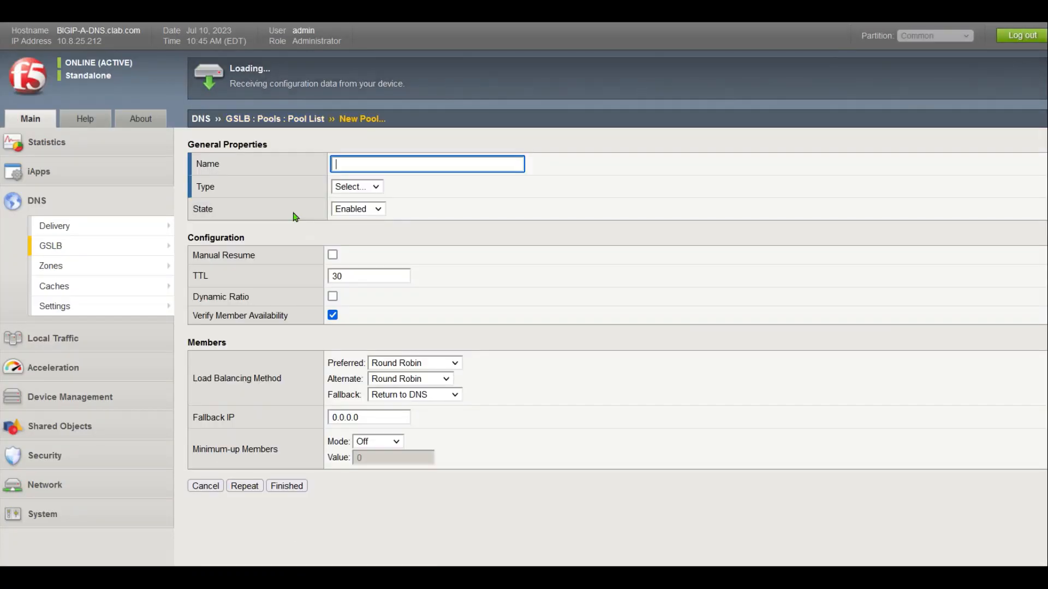
{"action": "type", "text": "ISP"}
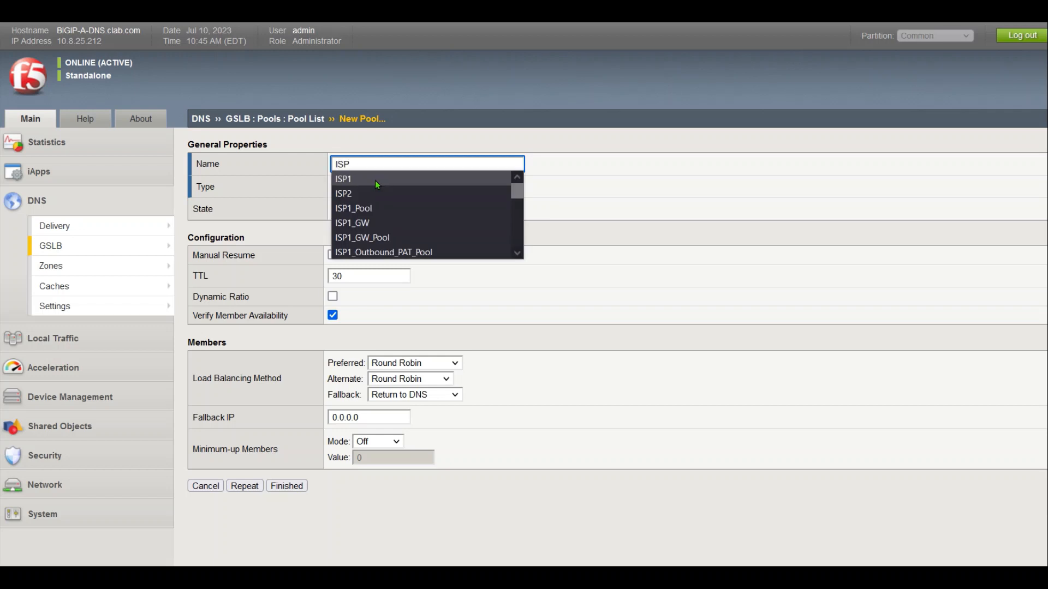
{"action": "left_click", "coordinate": [362, 195]}
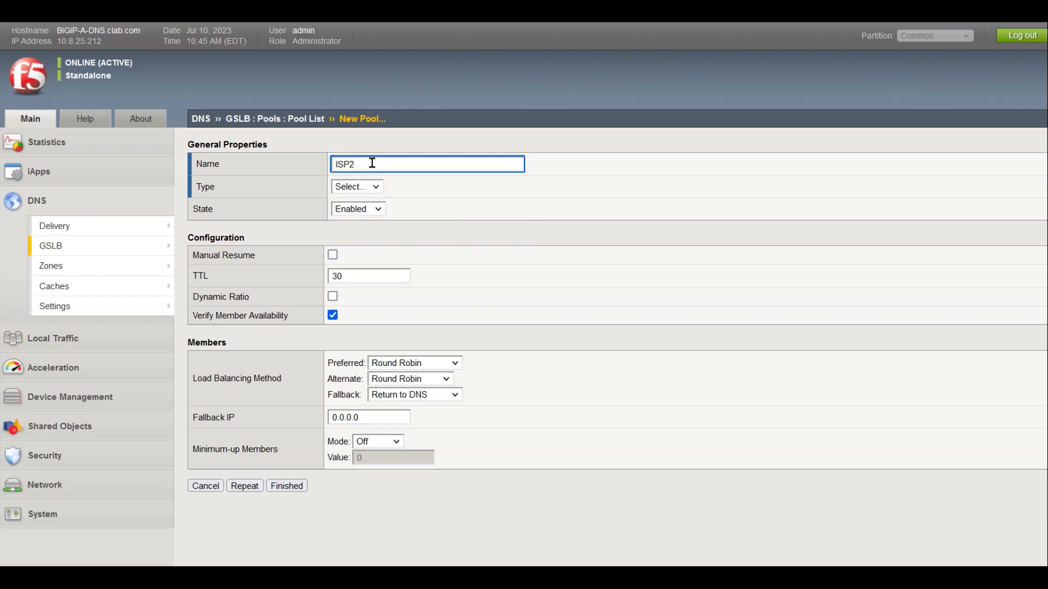
{"action": "type", "text": "_pOOL"}
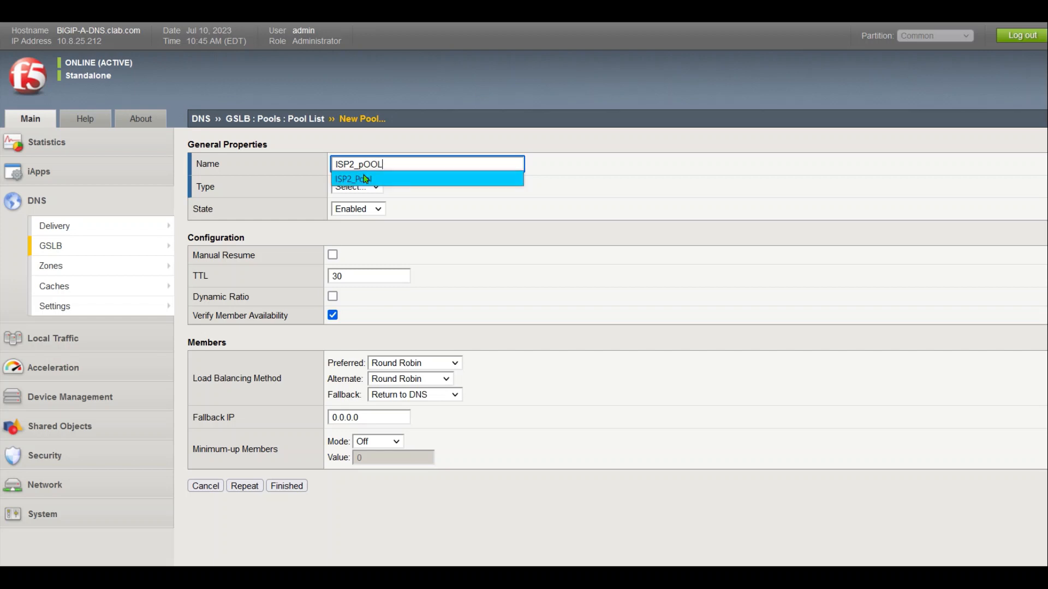
{"action": "left_click", "coordinate": [363, 176]}
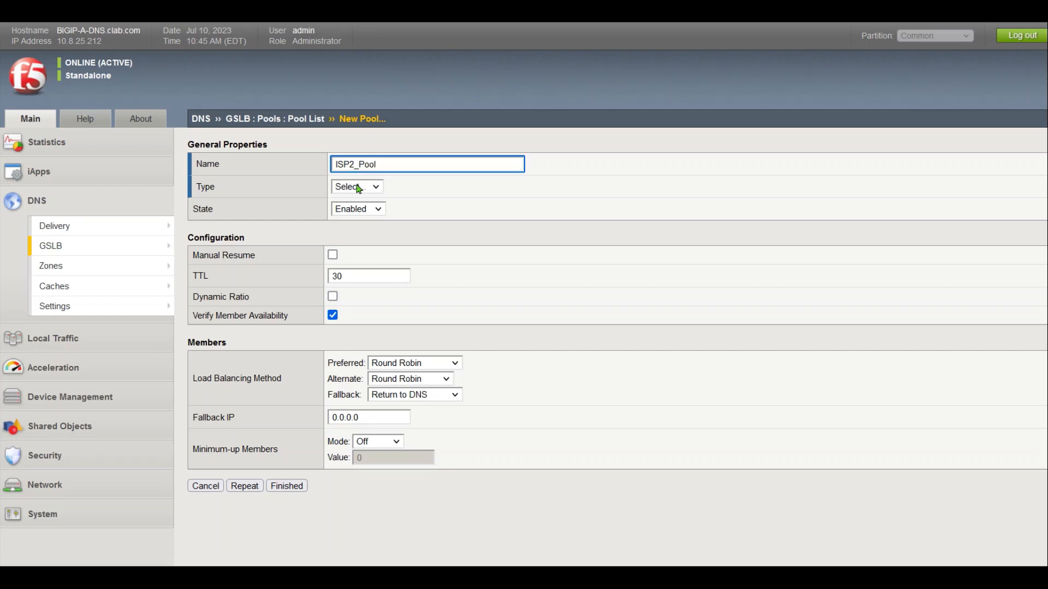
{"action": "left_click", "coordinate": [361, 187]}
{"action": "left_click", "coordinate": [347, 222]}
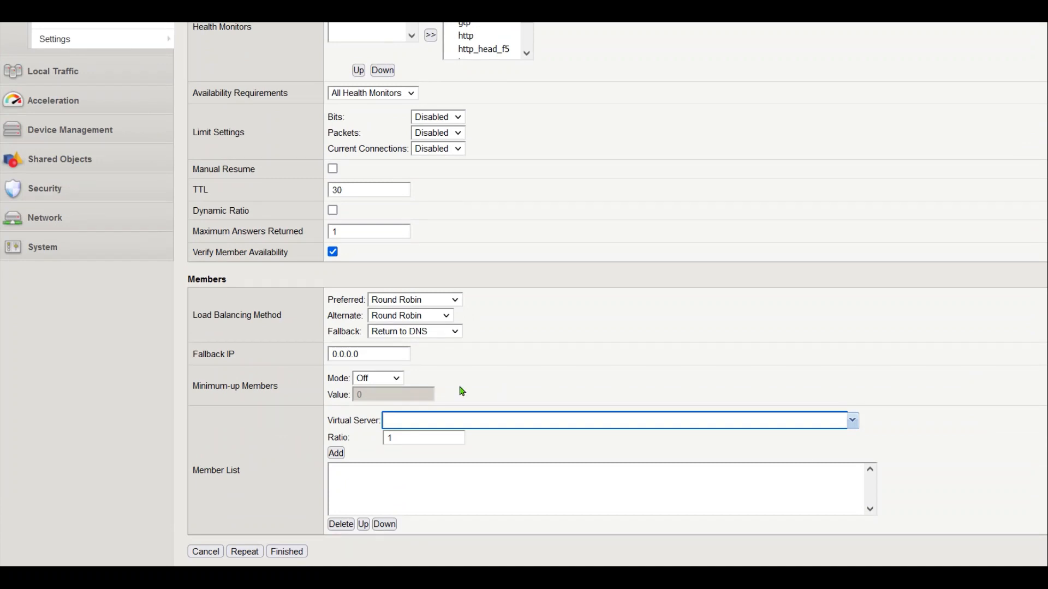
Add virtual server /Common/vs_http2 of LTM-1 (61.200.20.13:80) as a member with ratio 1 and save ISP2_Pool.
{"action": "left_click", "coordinate": [429, 423]}
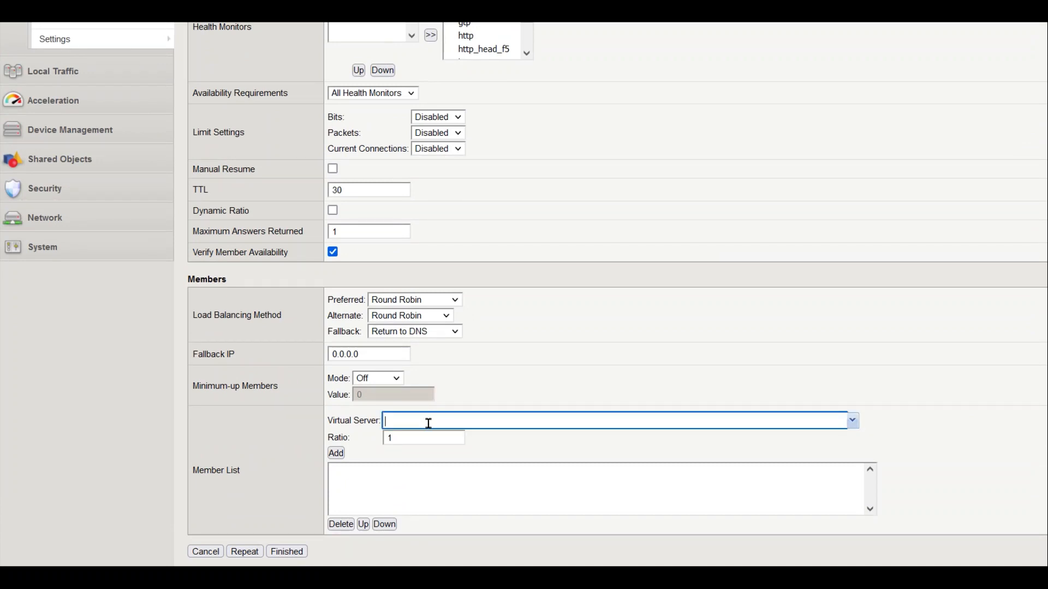
{"action": "left_click", "coordinate": [840, 426]}
{"action": "left_click", "coordinate": [689, 453]}
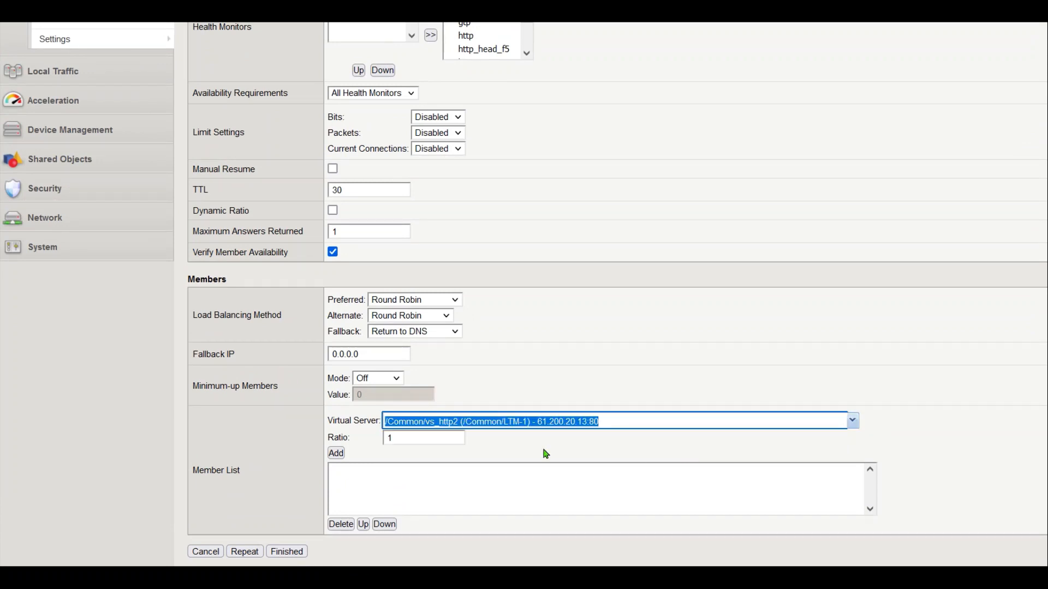
{"action": "left_click", "coordinate": [338, 454]}
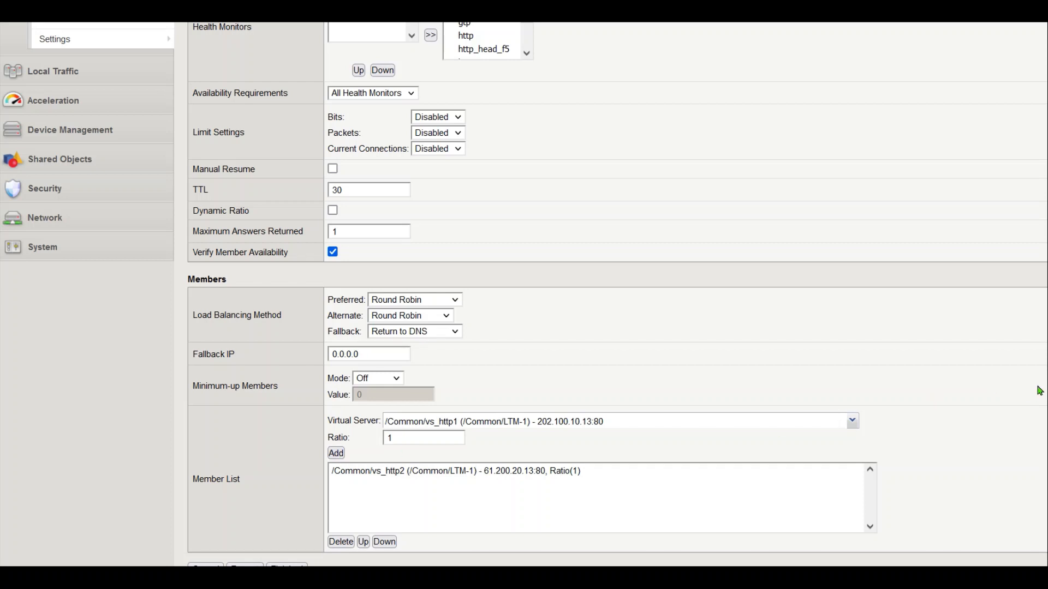
{"action": "scroll", "coordinate": [367, 524], "scroll_direction": "down", "scroll_amount": 1}
{"action": "left_click", "coordinate": [293, 554]}
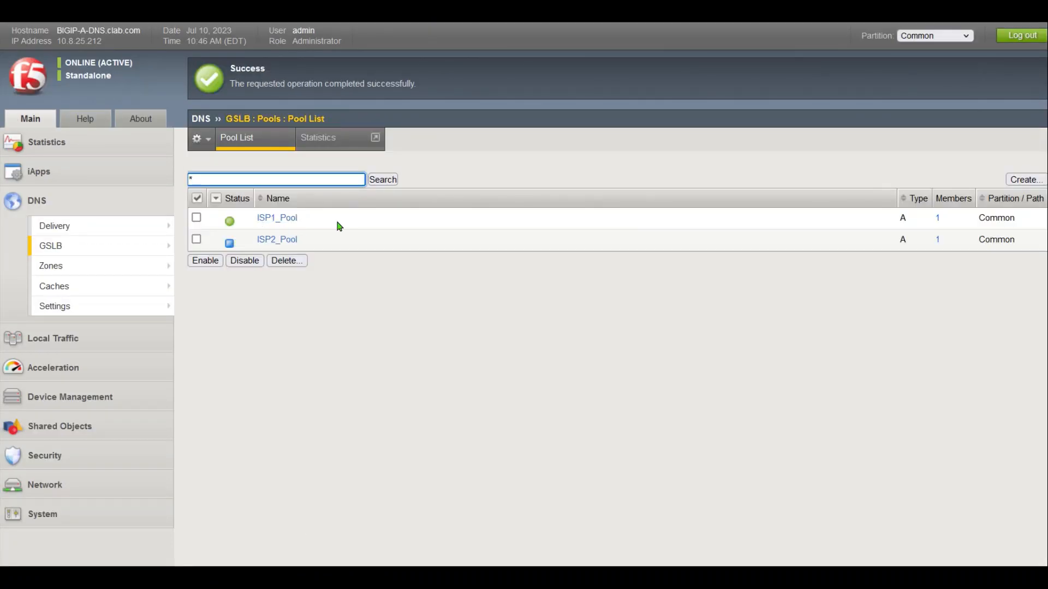
Refresh the GSLB pool list and check the status of ISP1_Pool and ISP2_Pool.
{"action": "left_click_drag", "start_coordinate": [338, 222], "coordinate": [245, 221]}
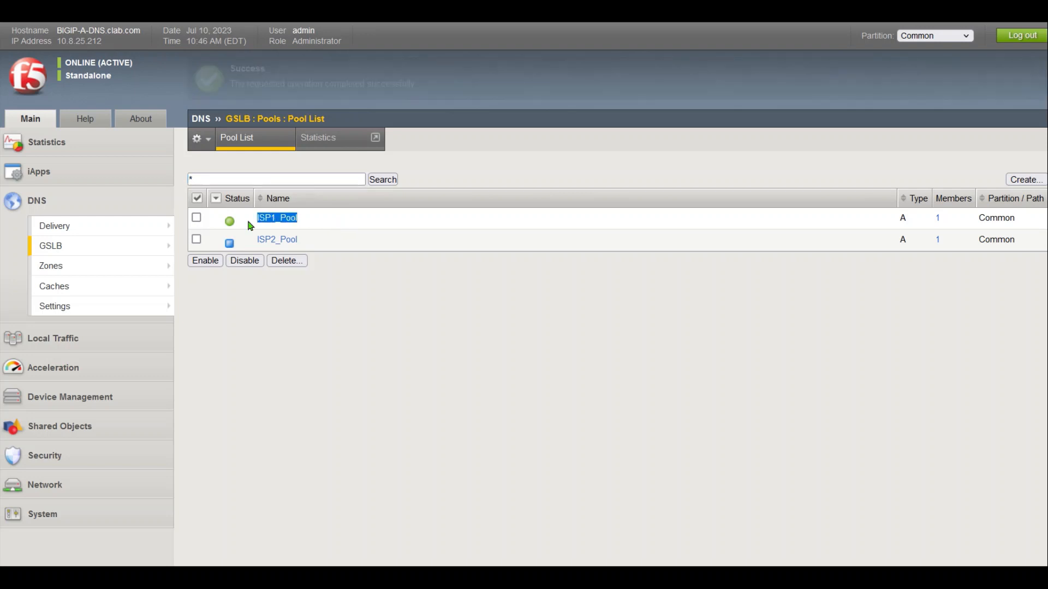
{"action": "left_click", "coordinate": [391, 220]}
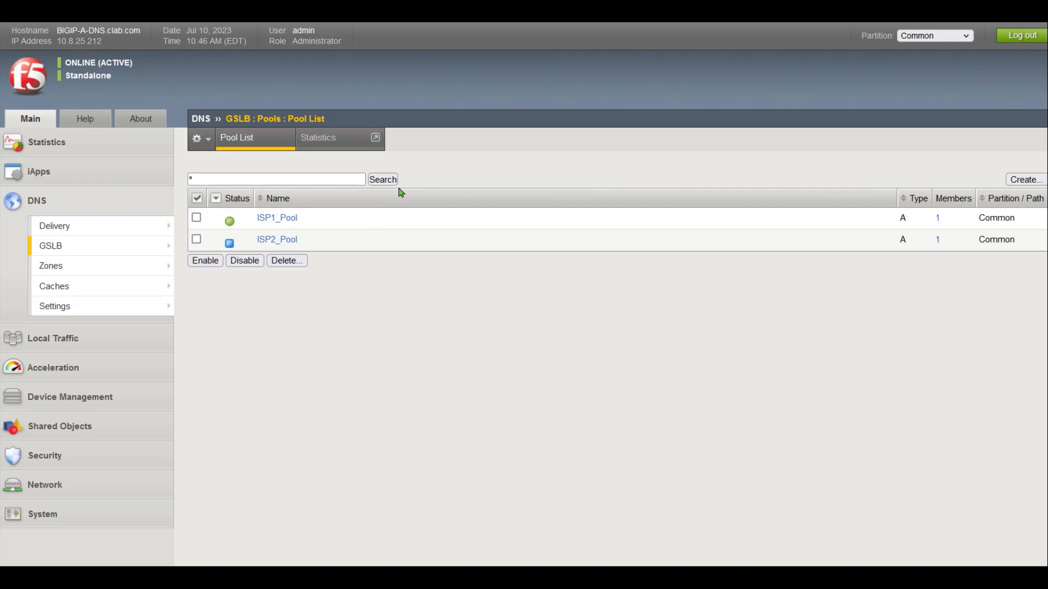
{"action": "left_click", "coordinate": [382, 180]}
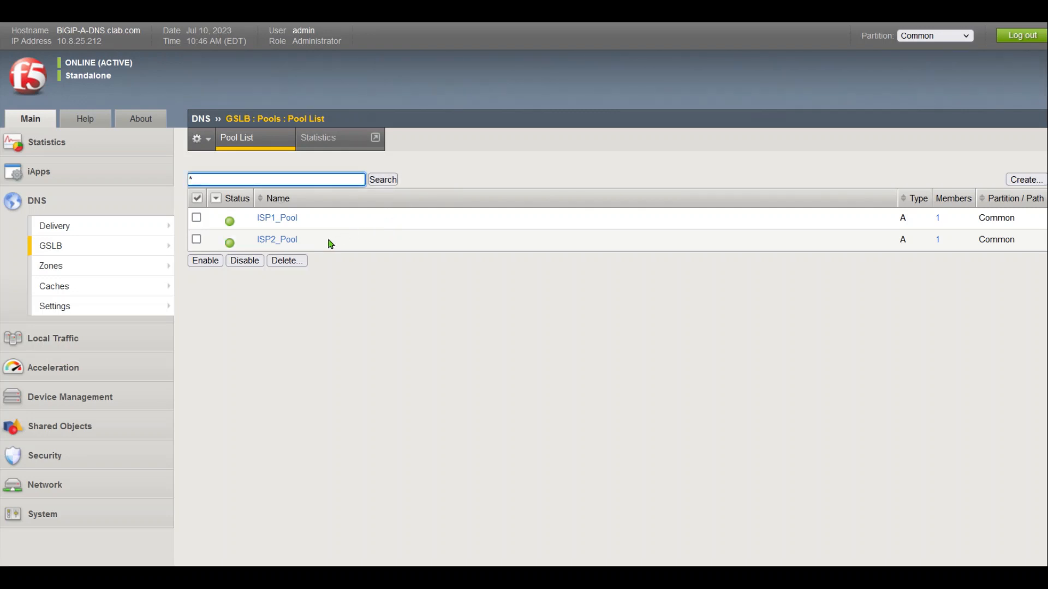
{"action": "left_click", "coordinate": [337, 398]}
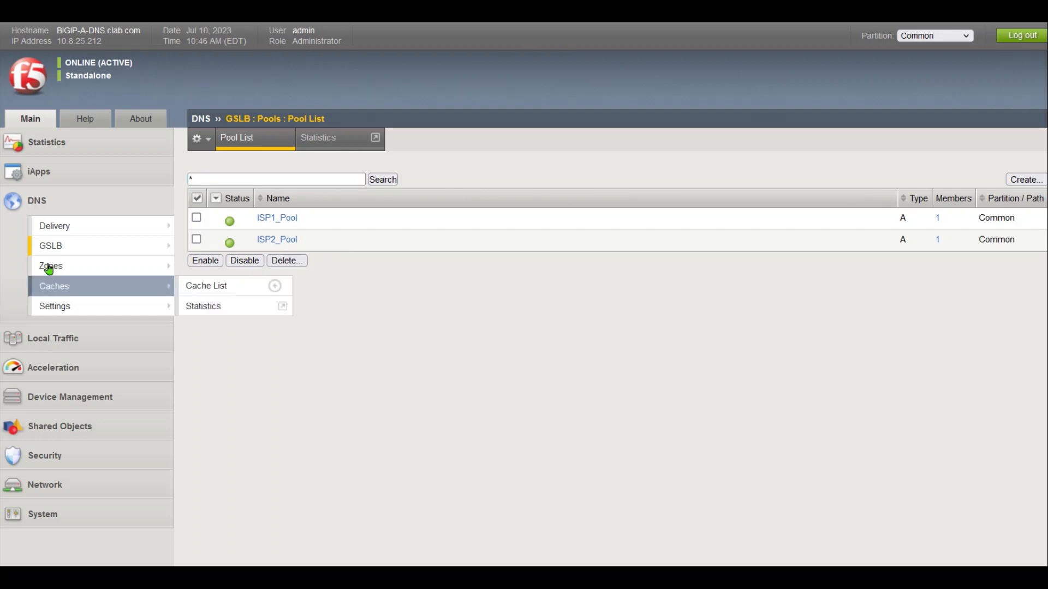
{"action": "mouse_move", "coordinate": [140, 244]}
{"action": "mouse_move", "coordinate": [251, 247]}
{"action": "left_click", "coordinate": [354, 247]}
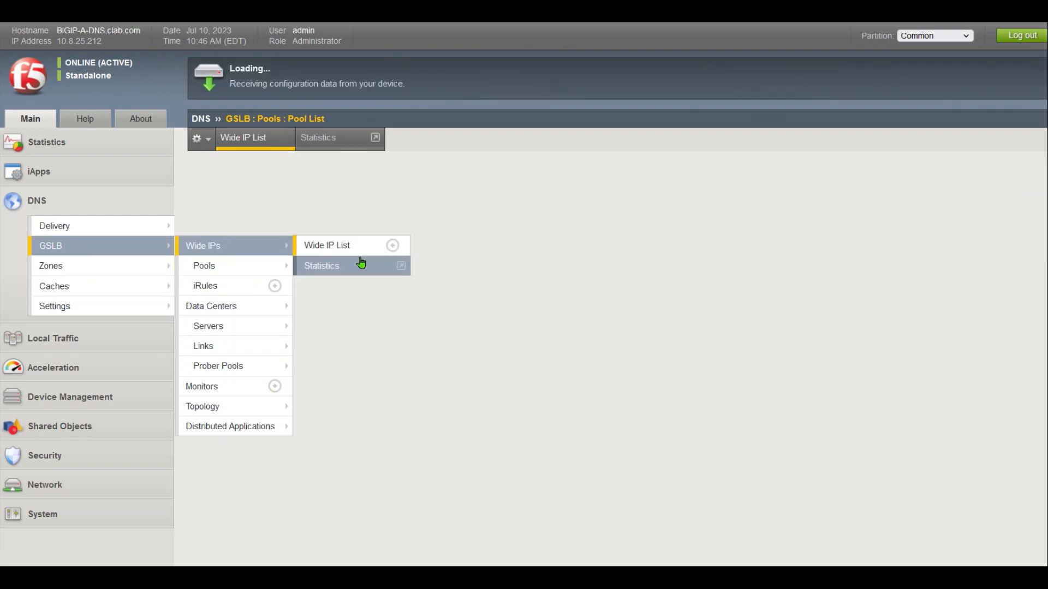
{"action": "left_click", "coordinate": [1023, 179]}
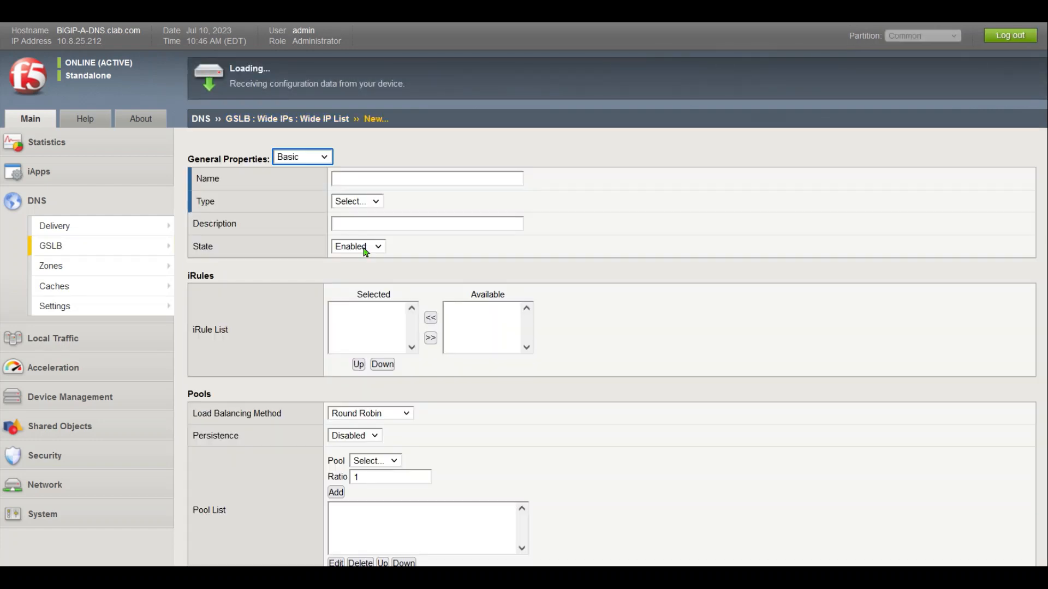
{"action": "left_click", "coordinate": [442, 178]}
{"action": "type", "text": "www"}
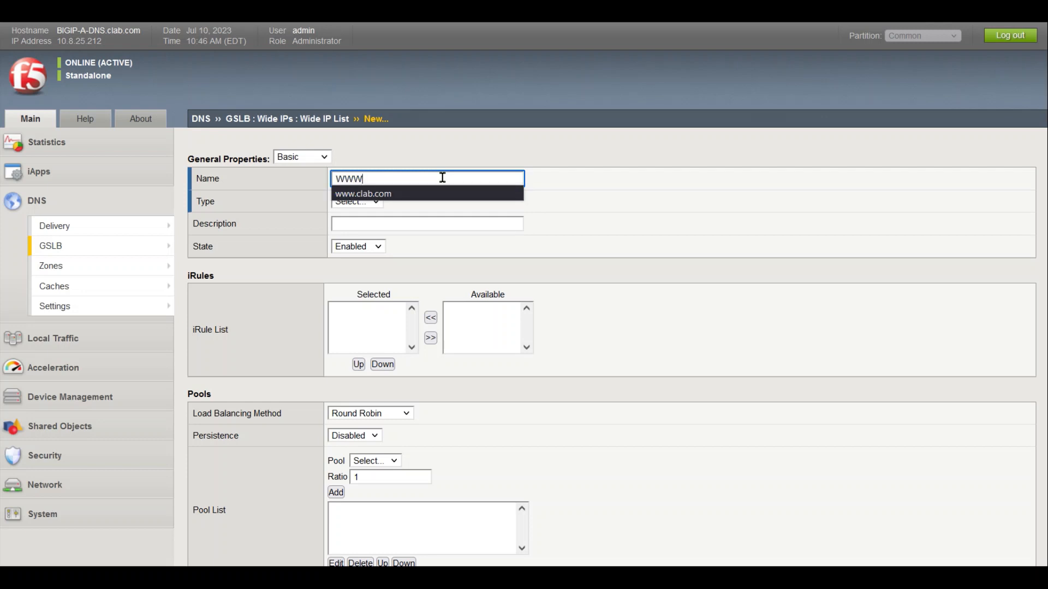
{"action": "left_click", "coordinate": [364, 194]}
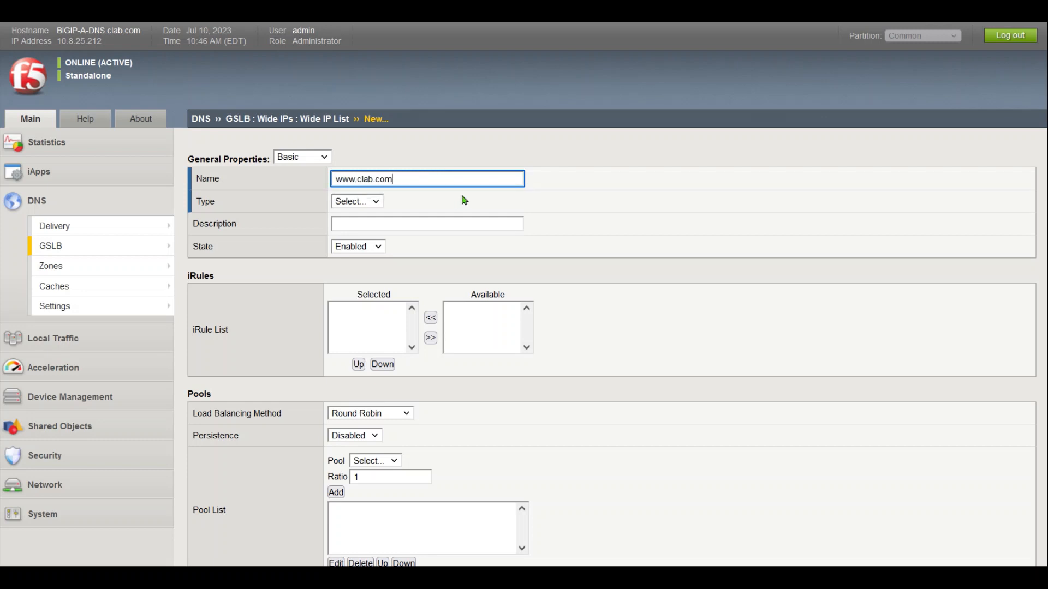
{"action": "left_click", "coordinate": [356, 202]}
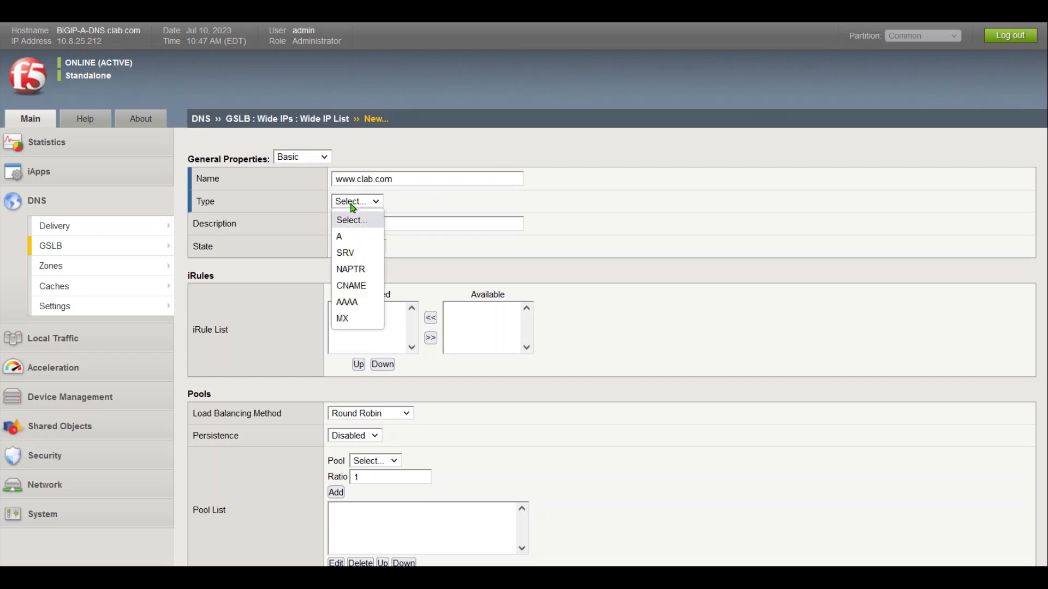
{"action": "left_click", "coordinate": [344, 236]}
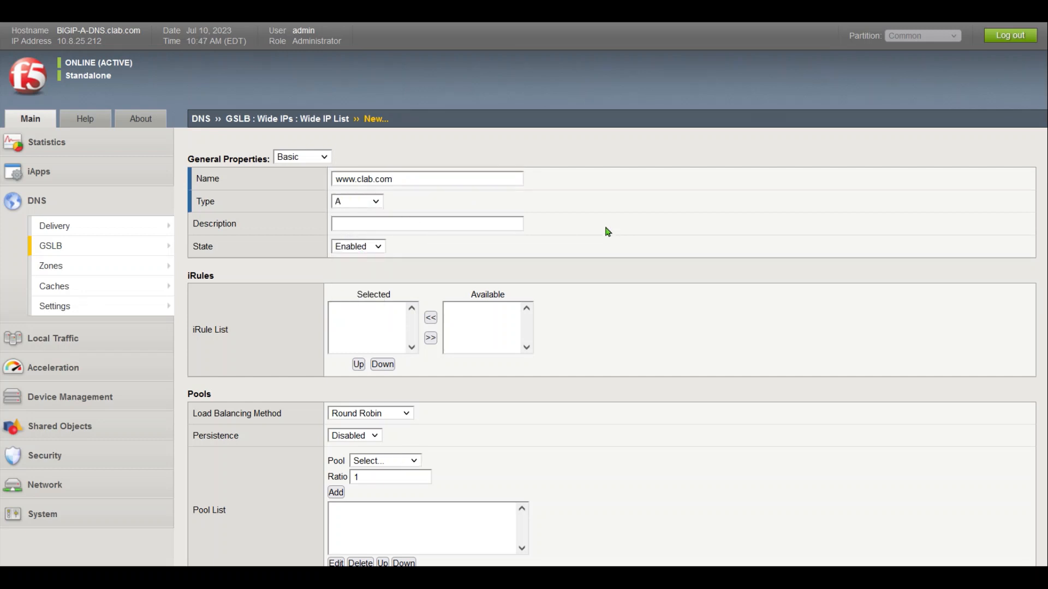
{"action": "scroll", "coordinate": [524, 295], "scroll_direction": "down", "scroll_amount": 2}
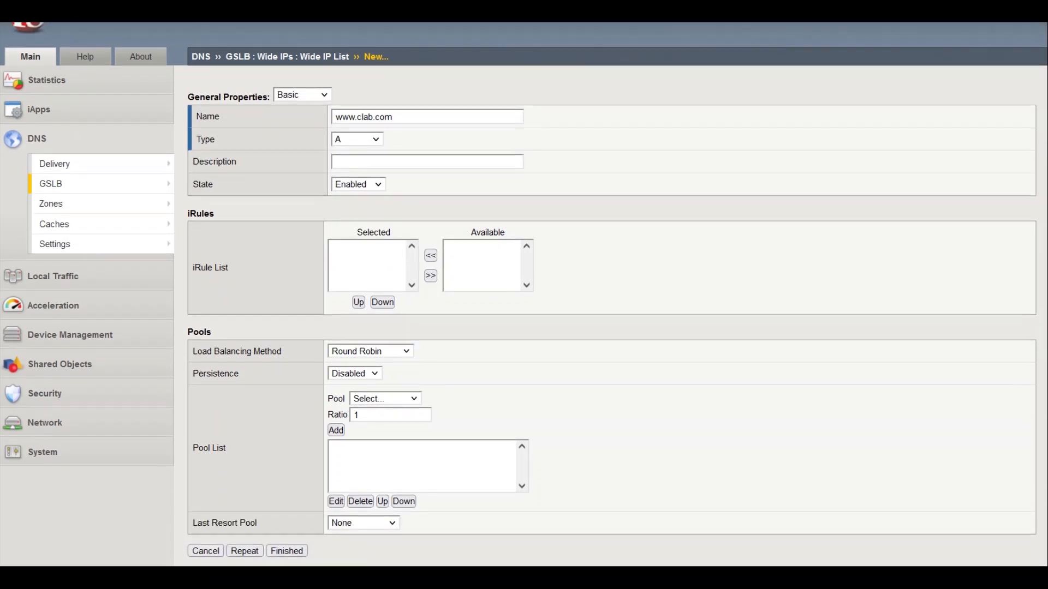
{"action": "left_click", "coordinate": [388, 405]}
{"action": "left_click", "coordinate": [392, 448]}
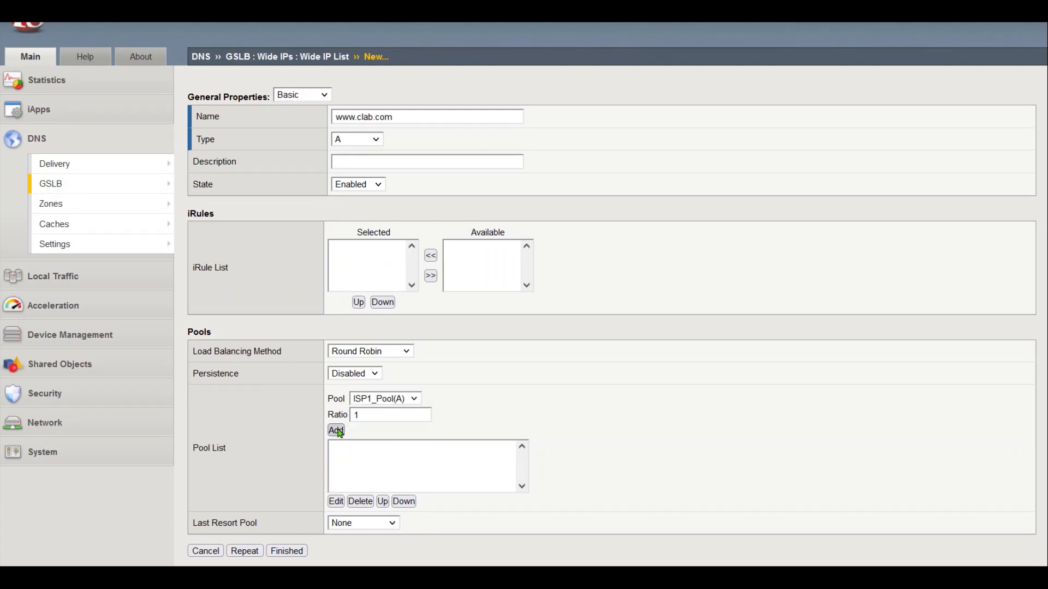
{"action": "left_click", "coordinate": [335, 430]}
{"action": "left_click", "coordinate": [395, 399]}
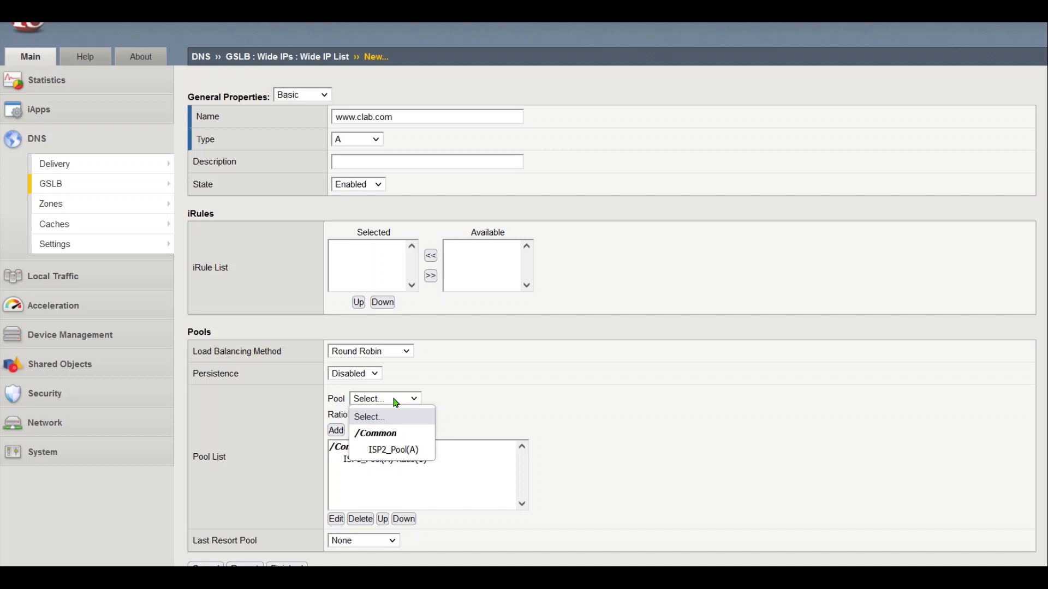
{"action": "left_click", "coordinate": [382, 452]}
{"action": "left_click", "coordinate": [342, 432]}
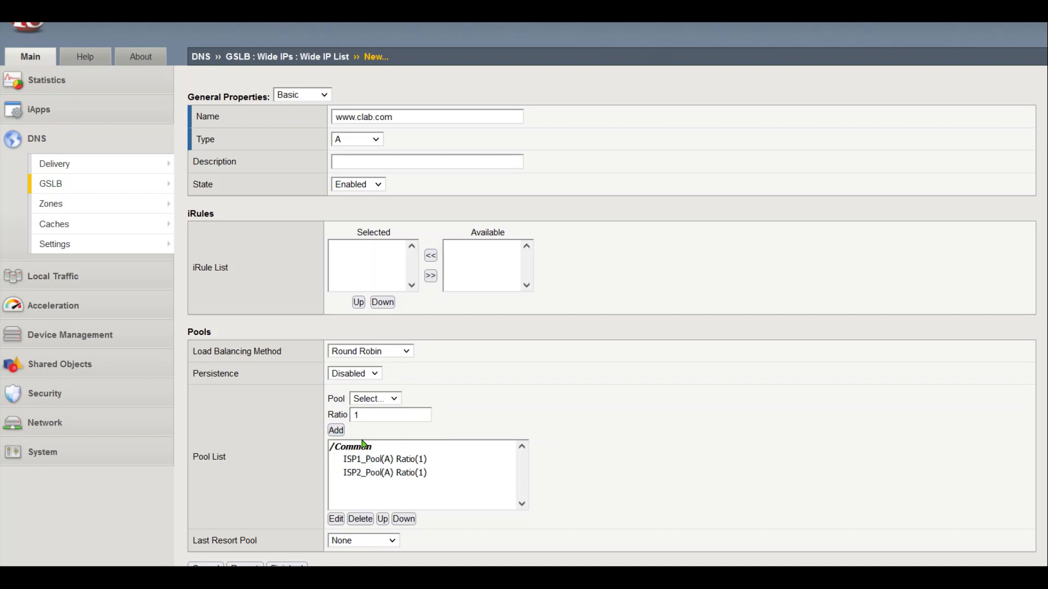
{"action": "scroll", "coordinate": [1043, 510], "scroll_direction": "down", "scroll_amount": 1}
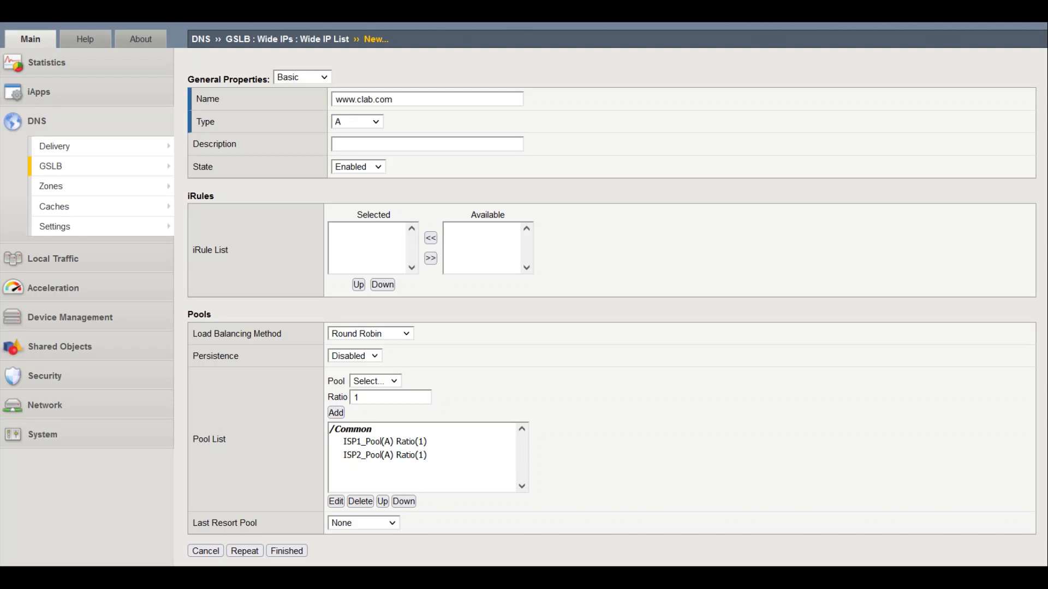
{"action": "left_click", "coordinate": [285, 551]}
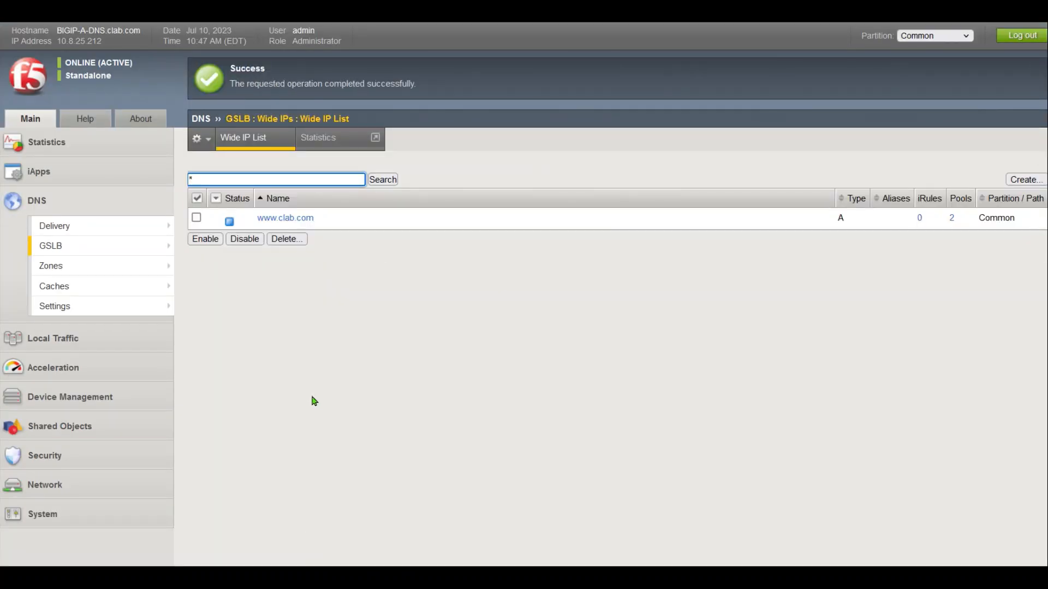
{"action": "left_click", "coordinate": [387, 182]}
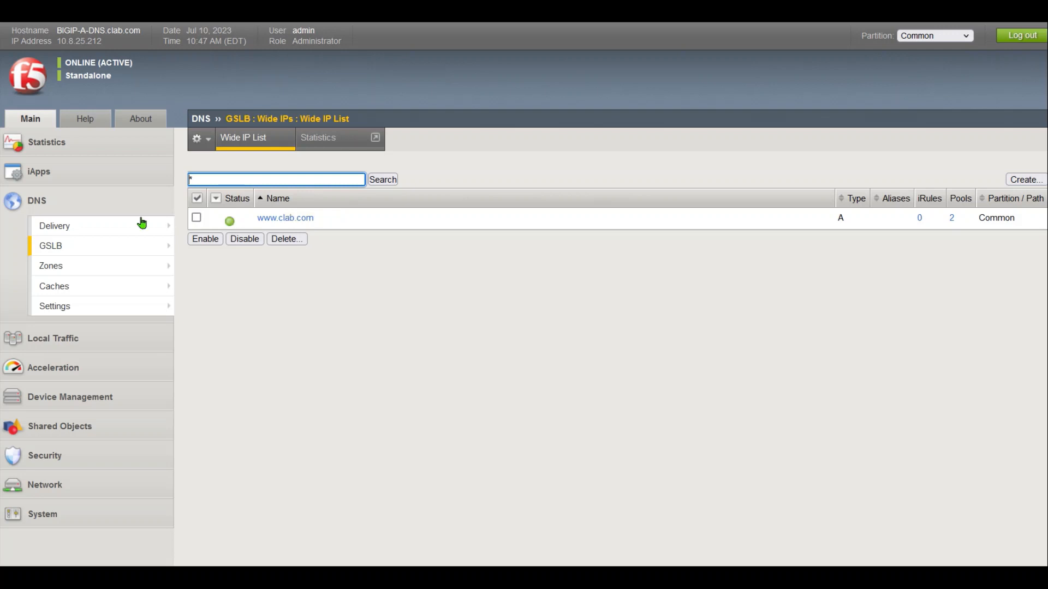
Start a new GTM listener under DNS delivery and name it ISP1.
{"action": "mouse_move", "coordinate": [211, 228]}
{"action": "mouse_move", "coordinate": [319, 226]}
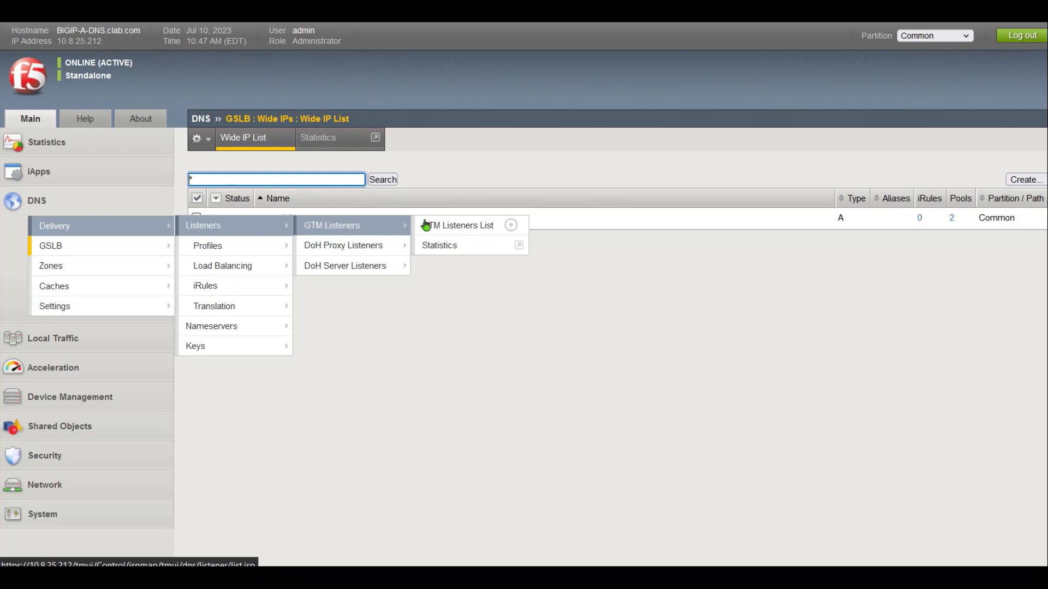
{"action": "left_click", "coordinate": [442, 223]}
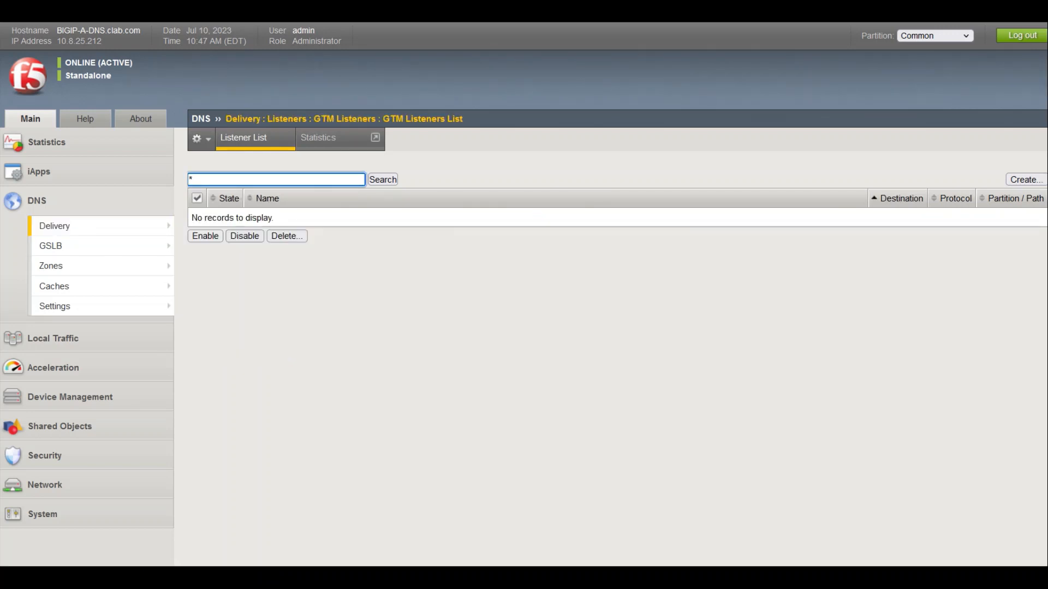
{"action": "left_click", "coordinate": [1025, 181]}
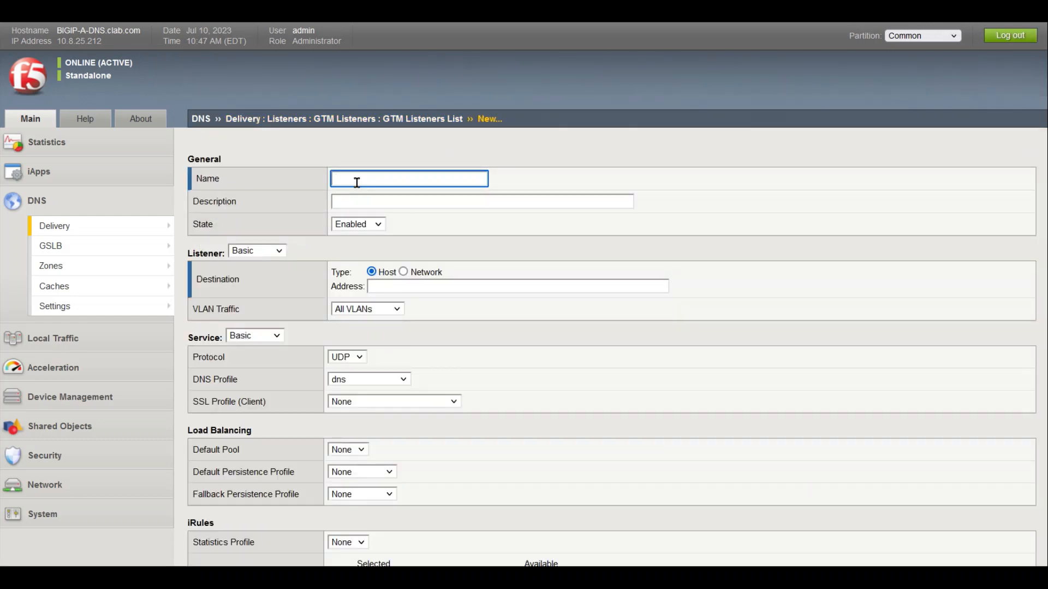
{"action": "type", "text": "isp"}
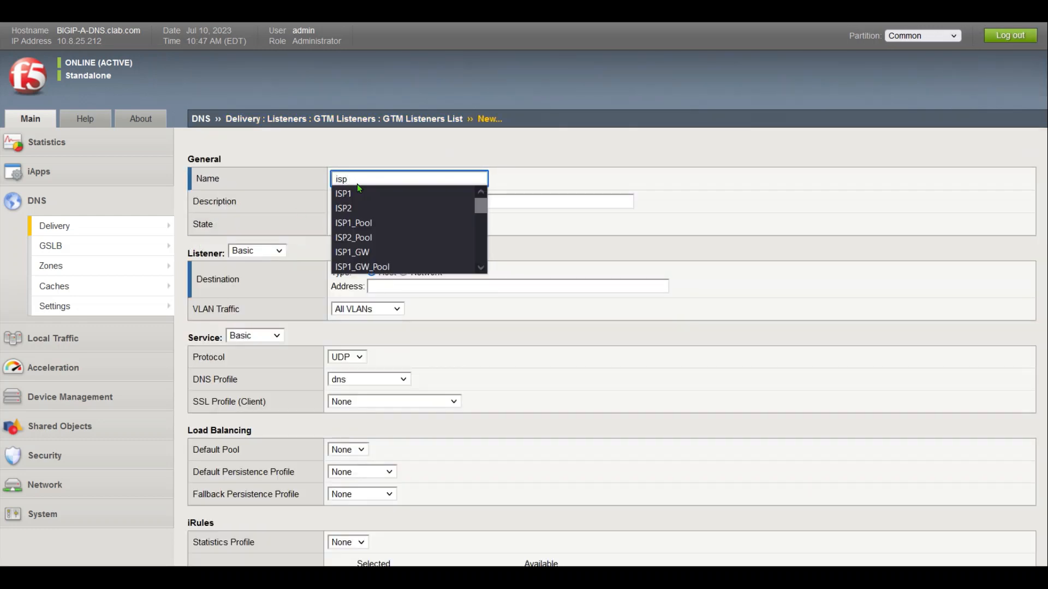
{"action": "left_click", "coordinate": [353, 193]}
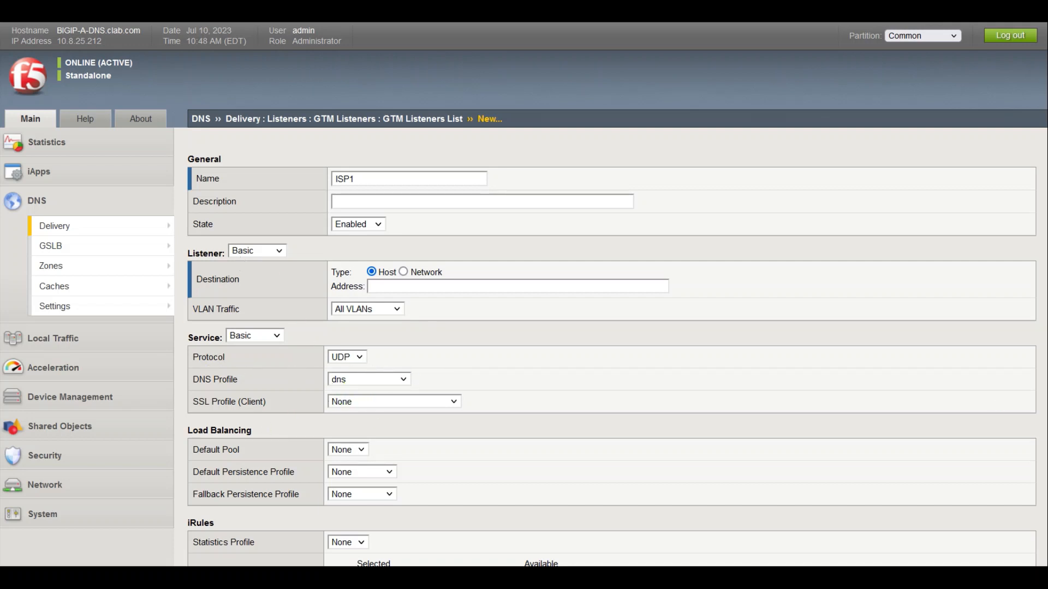
Keep the default pool at None and set the ISP1 listener's host destination address to 202.100.10.11.
{"action": "scroll", "coordinate": [398, 409], "scroll_direction": "down", "scroll_amount": 3}
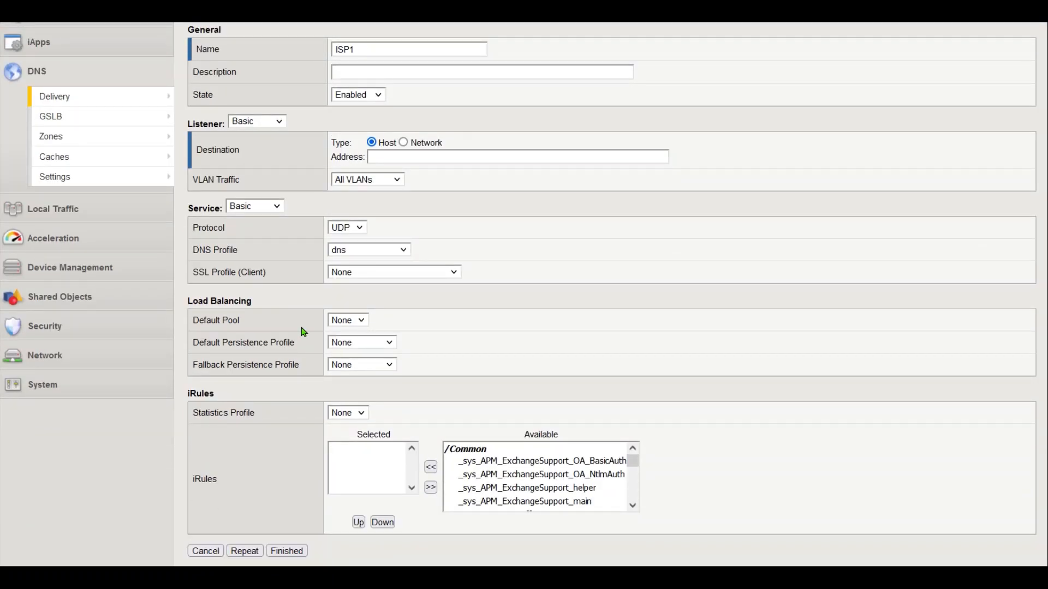
{"action": "left_click", "coordinate": [362, 322]}
{"action": "left_click", "coordinate": [367, 332]}
{"action": "left_click", "coordinate": [400, 158]}
{"action": "type", "text": "202"}
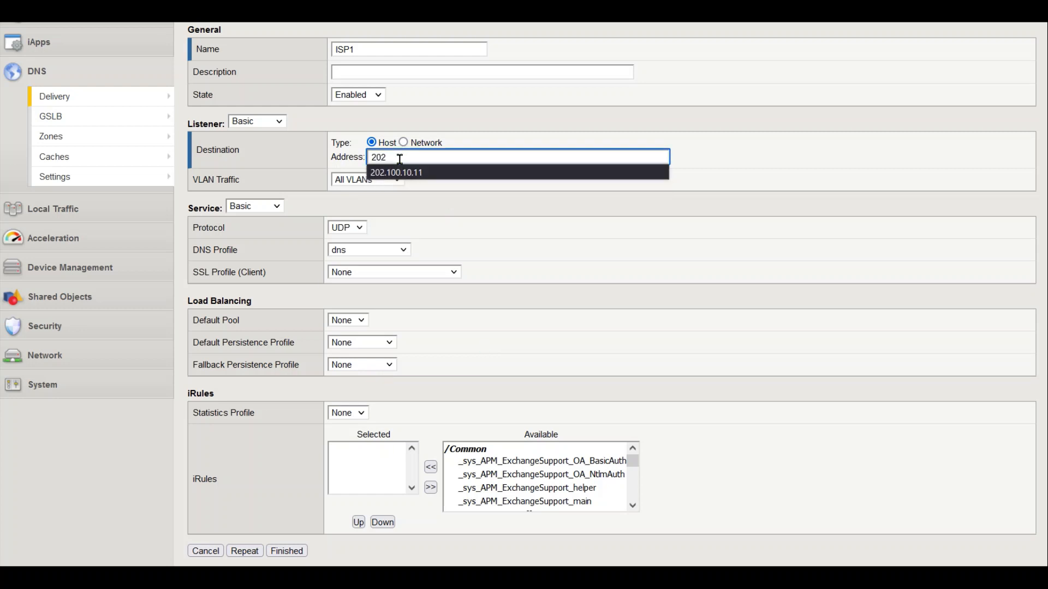
{"action": "key", "text": "Down"}
{"action": "key", "text": "Return"}
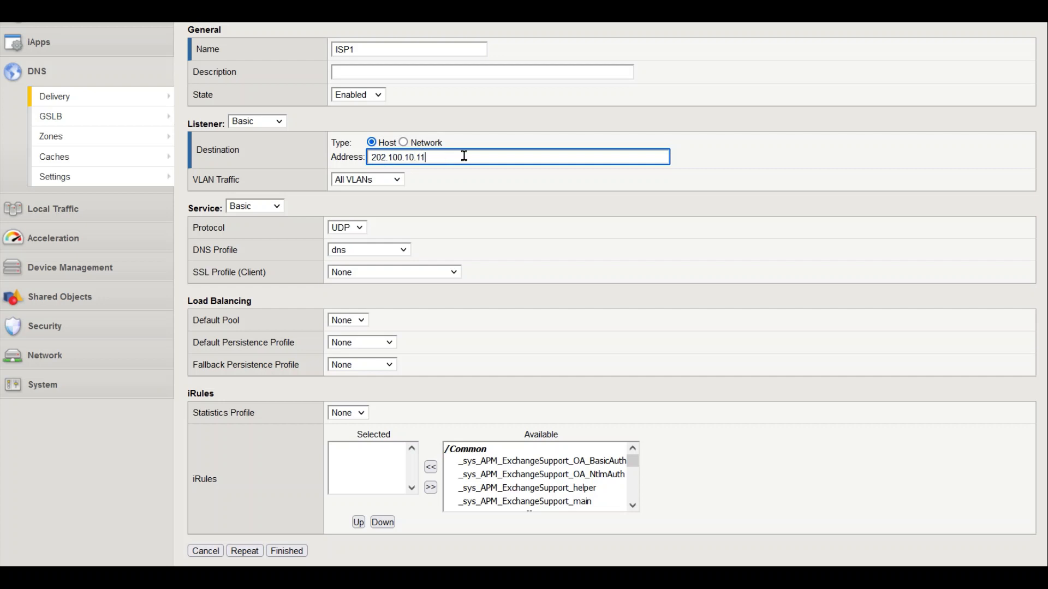
Underline listener address 202.100.10.11 in the Greenshot network diagram with a freehand line, and save the ISP1 listener in BIG-IP.
{"action": "key", "text": "alt+Tab"}
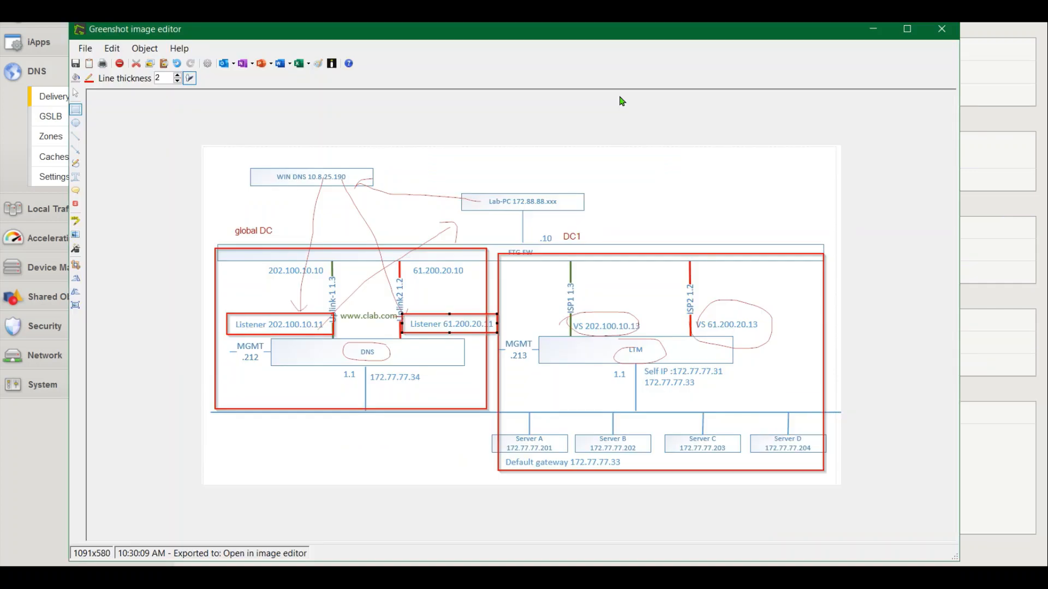
{"action": "left_click", "coordinate": [75, 163]}
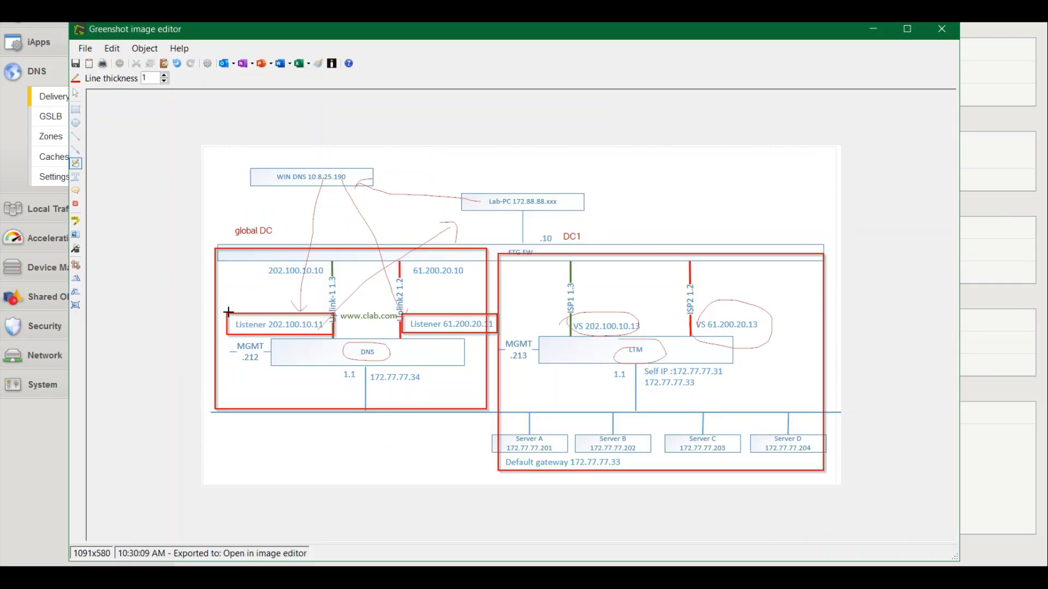
{"action": "left_click_drag", "start_coordinate": [263, 331], "coordinate": [327, 329]}
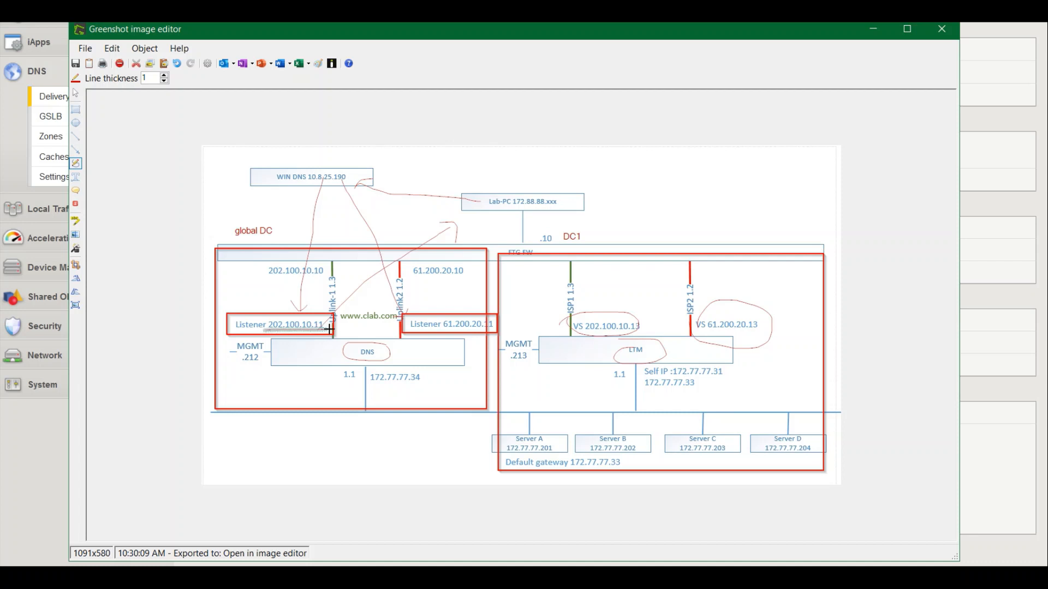
{"action": "left_click", "coordinate": [36, 472]}
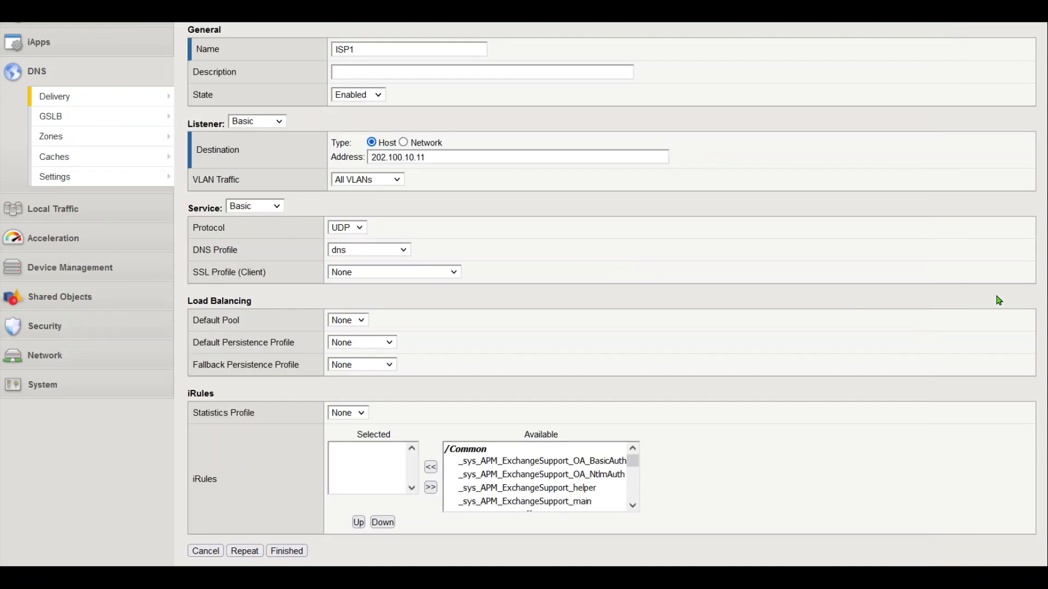
{"action": "left_click", "coordinate": [287, 551]}
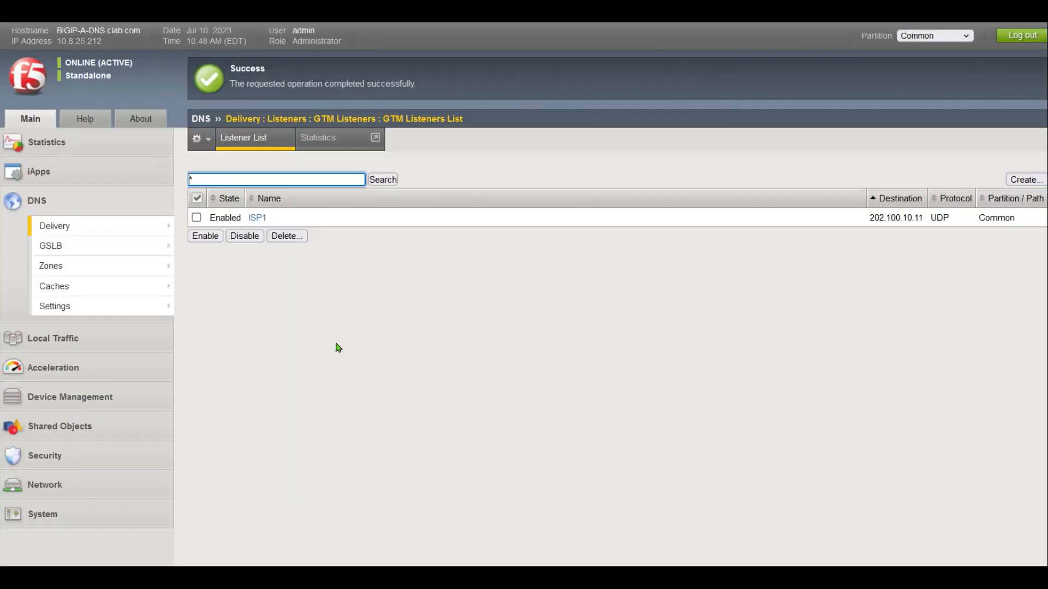
Start a second GTM listener named ISP2 with its state set to Enabled.
{"action": "left_click", "coordinate": [1024, 180]}
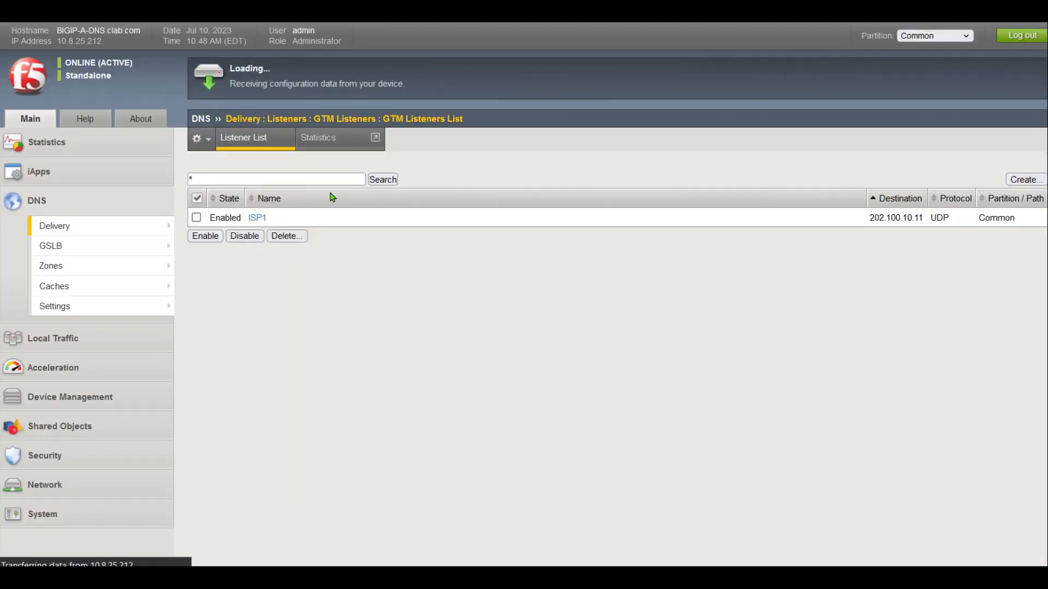
{"action": "type", "text": "ISP"}
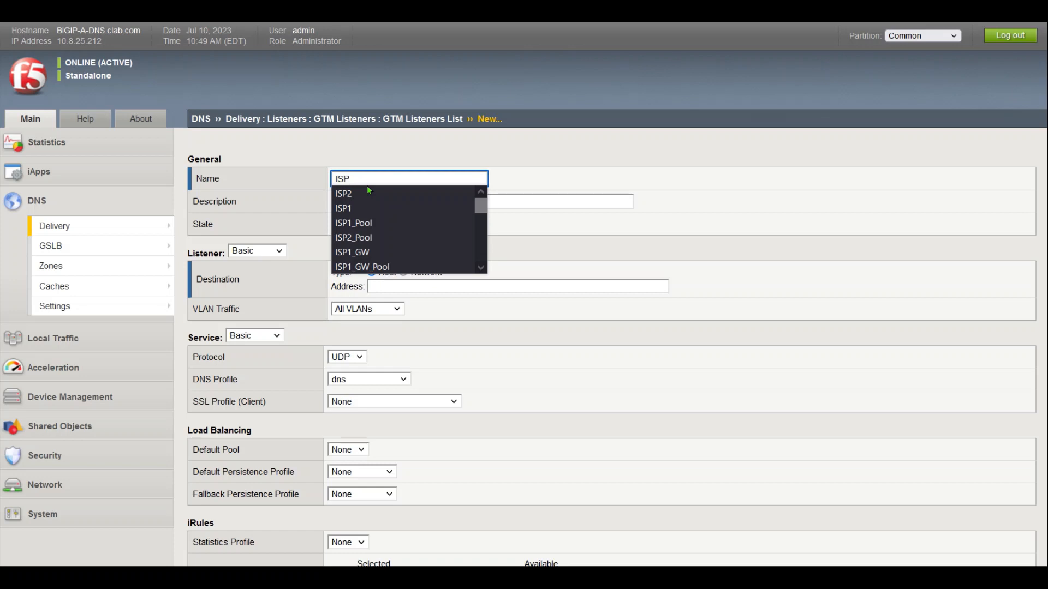
{"action": "left_click", "coordinate": [369, 193]}
{"action": "left_click", "coordinate": [352, 225]}
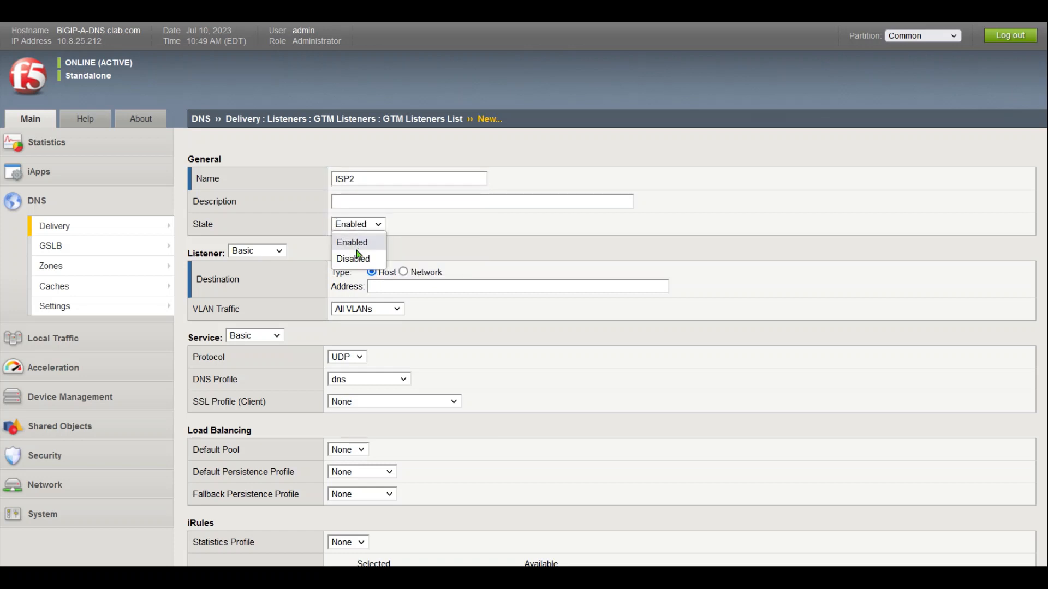
{"action": "left_click", "coordinate": [362, 243]}
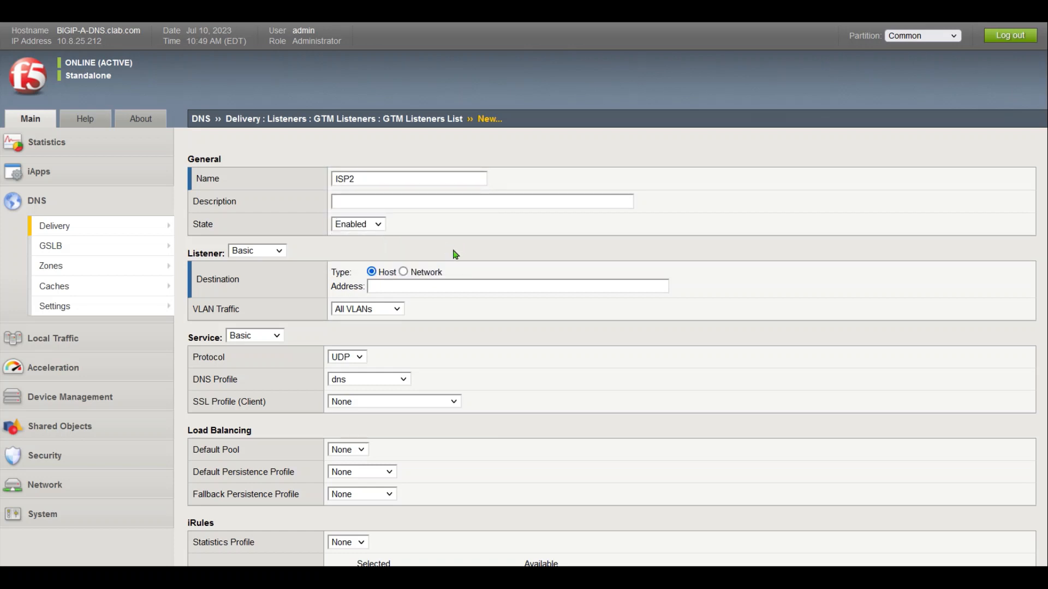
Set the ISP2 listener's host destination address to 61.200.20.11 and save the listener.
{"action": "left_click", "coordinate": [405, 289]}
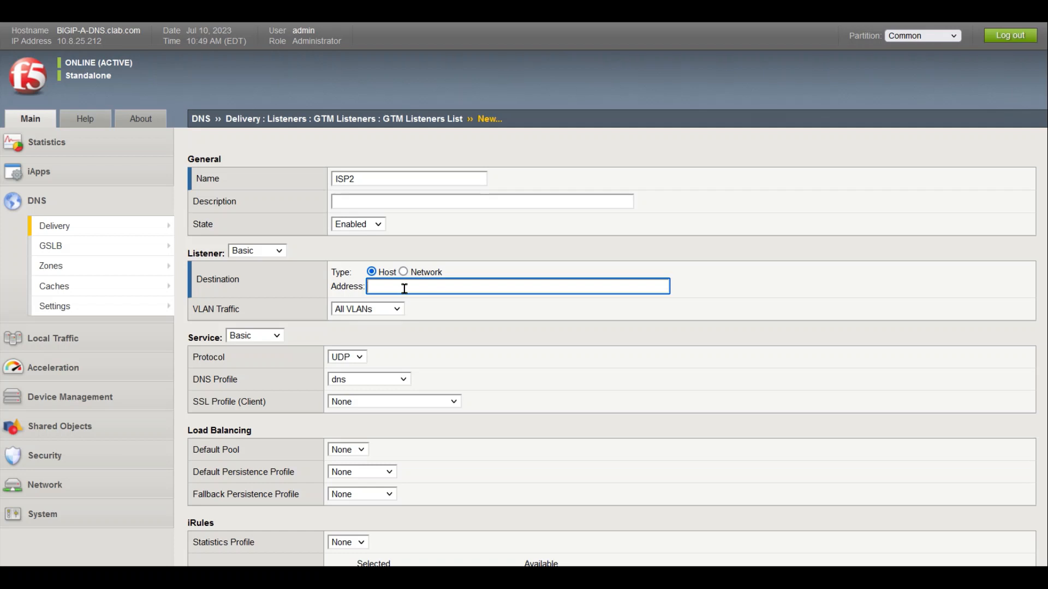
{"action": "type", "text": "61"}
{"action": "left_click", "coordinate": [413, 303]}
{"action": "scroll", "coordinate": [1008, 243], "scroll_direction": "down", "scroll_amount": 3}
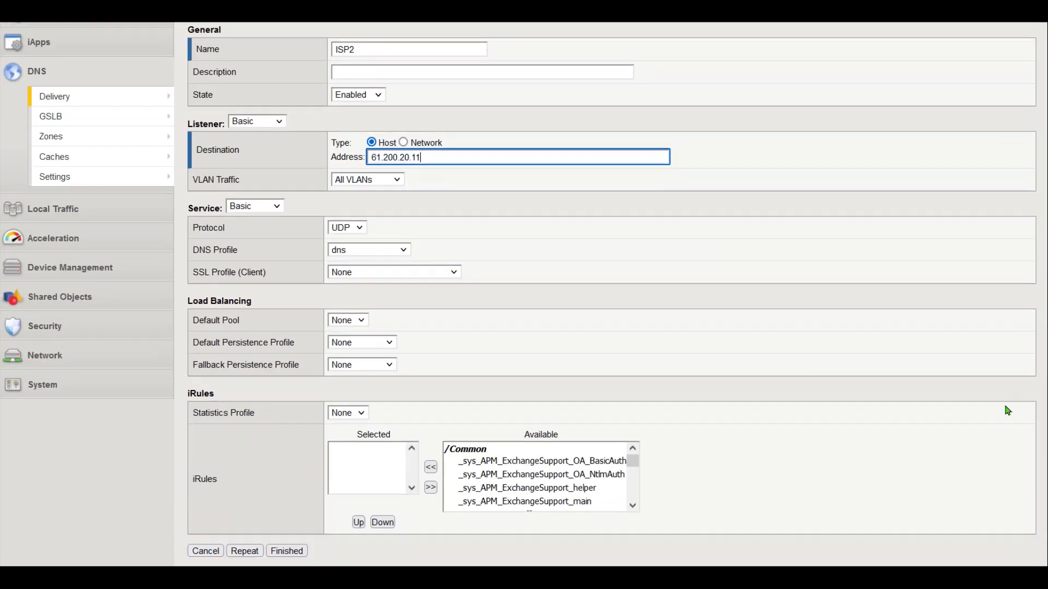
{"action": "left_click", "coordinate": [289, 552]}
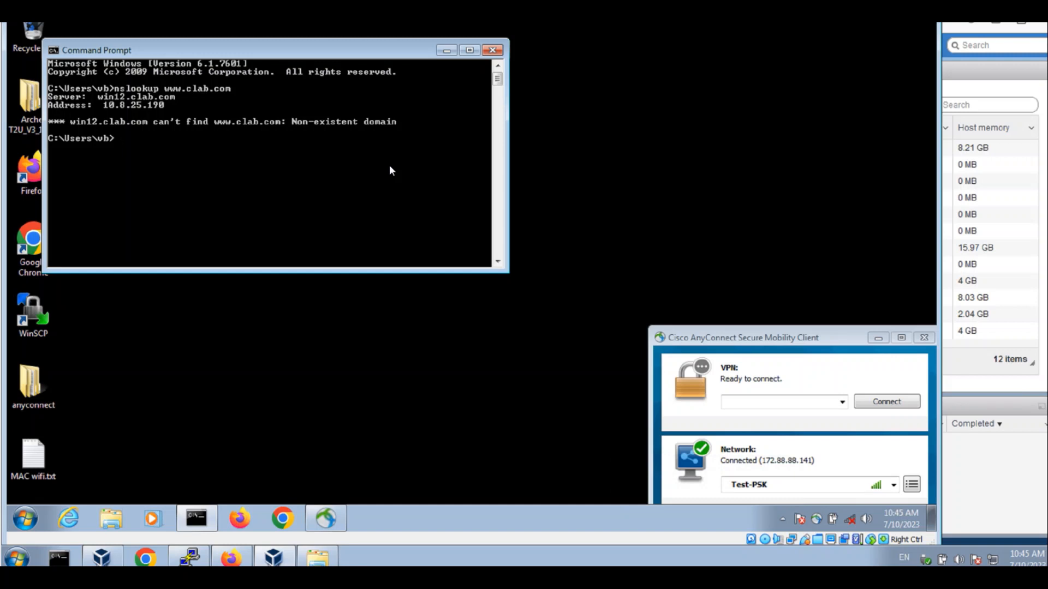
{"action": "key", "text": "Up"}
{"action": "key", "text": "Return"}
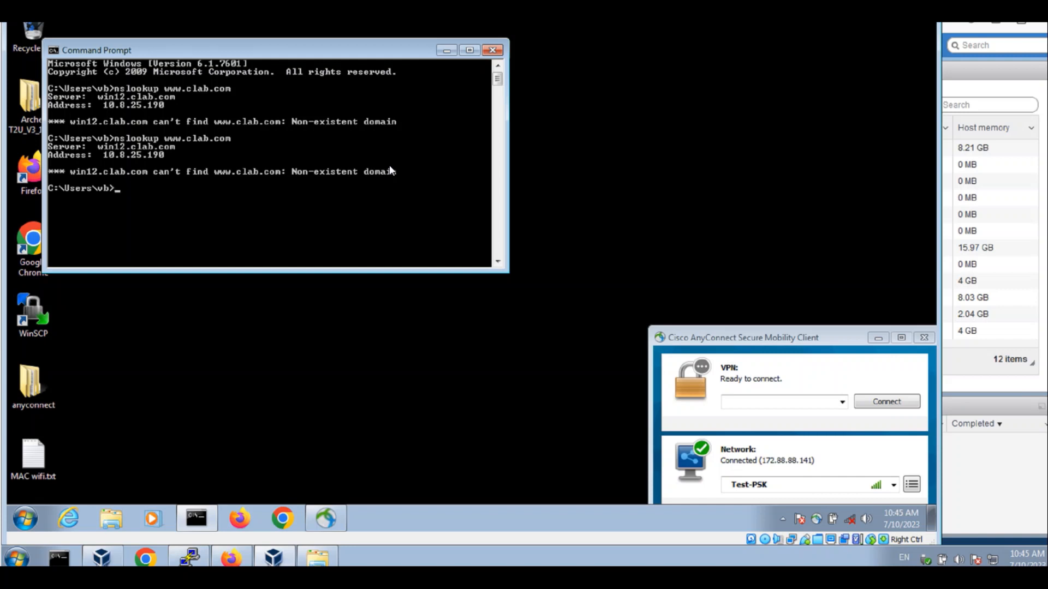
{"action": "type", "text": "NSLOOPUP"}
{"action": "key", "text": "Return"}
{"action": "type", "text": "nsl"}
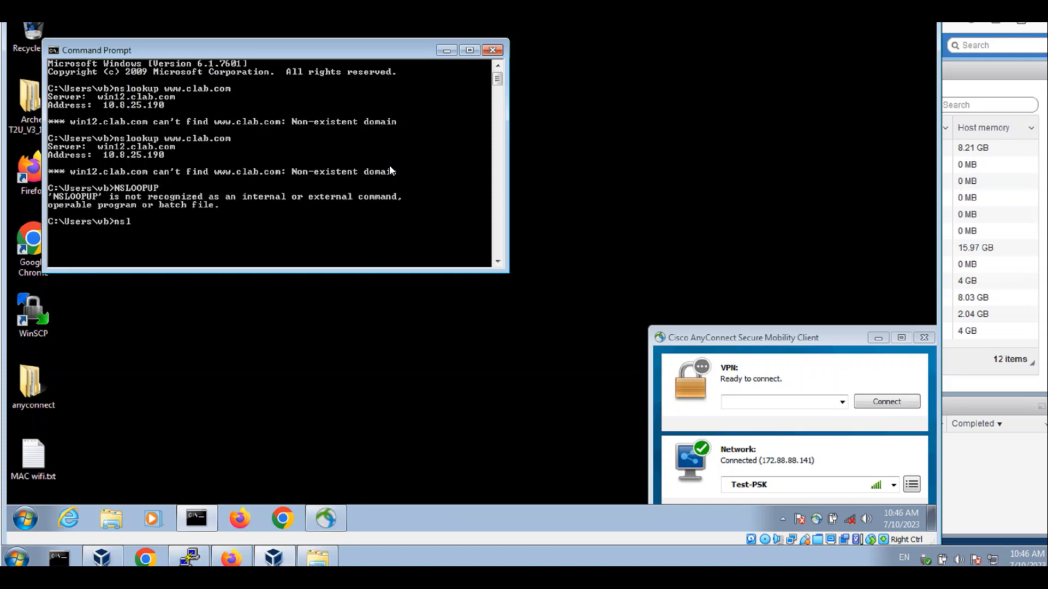
{"action": "type", "text": "ookup"}
{"action": "key", "text": "Return"}
{"action": "type", "text": "server"}
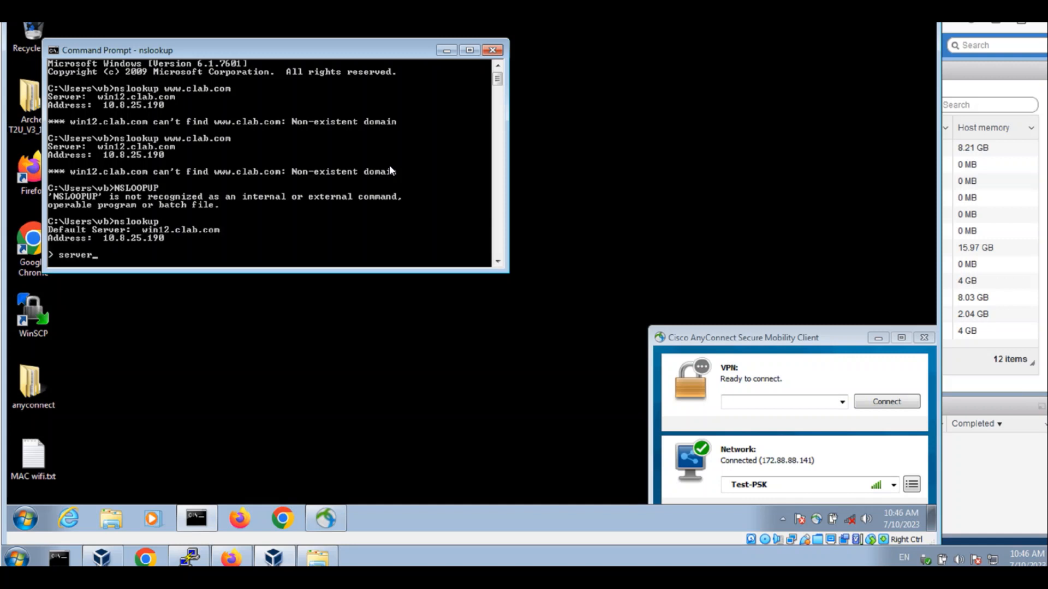
{"action": "type", "text": " 202.100.10.11"}
{"action": "type", "text": "ww"}
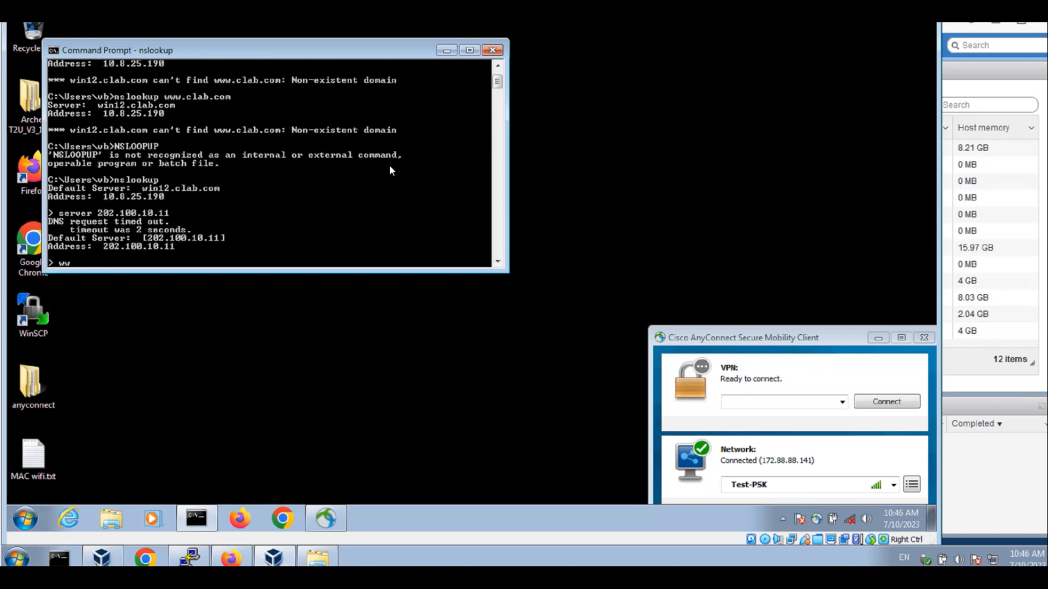
{"action": "type", "text": "w.clab.com"}
{"action": "key", "text": "Return"}
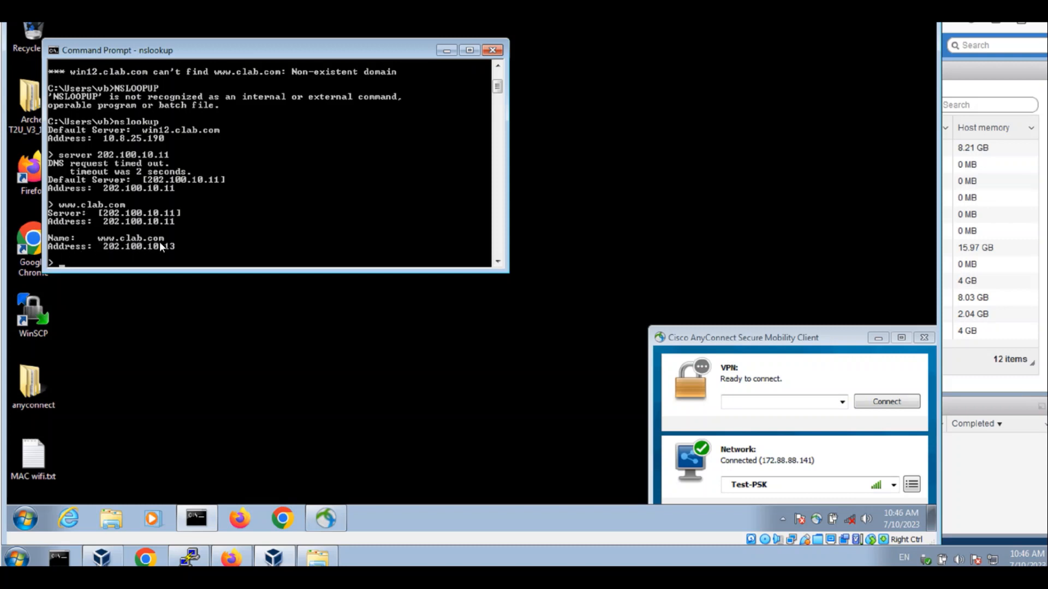
{"action": "type", "text": "server 61."}
{"action": "type", "text": "200.20.11"}
{"action": "key", "text": "Return"}
{"action": "type", "text": "www"}
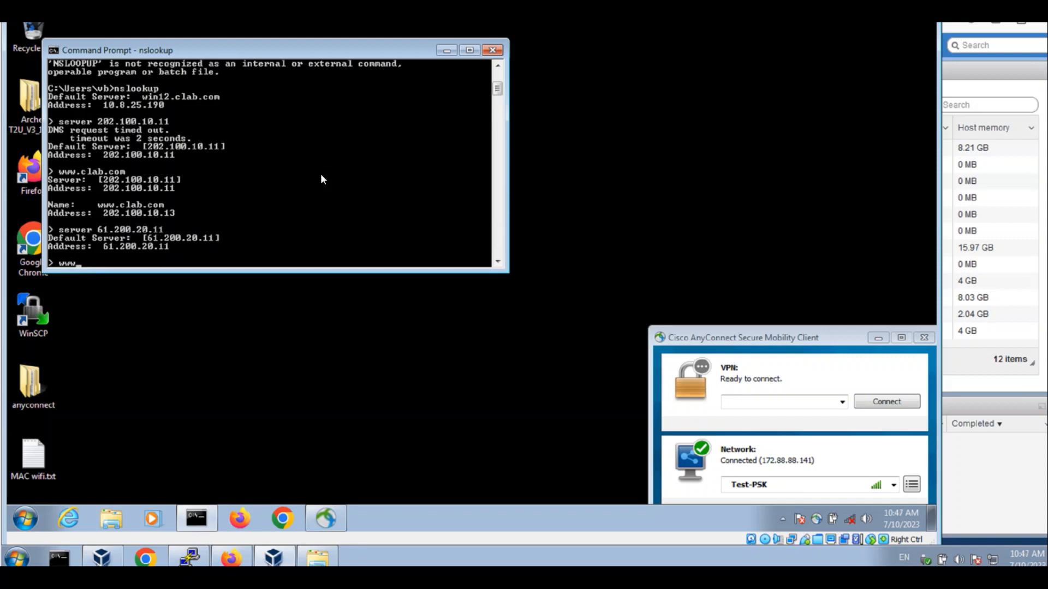
{"action": "type", "text": ".clab.com"}
{"action": "key", "text": "Return"}
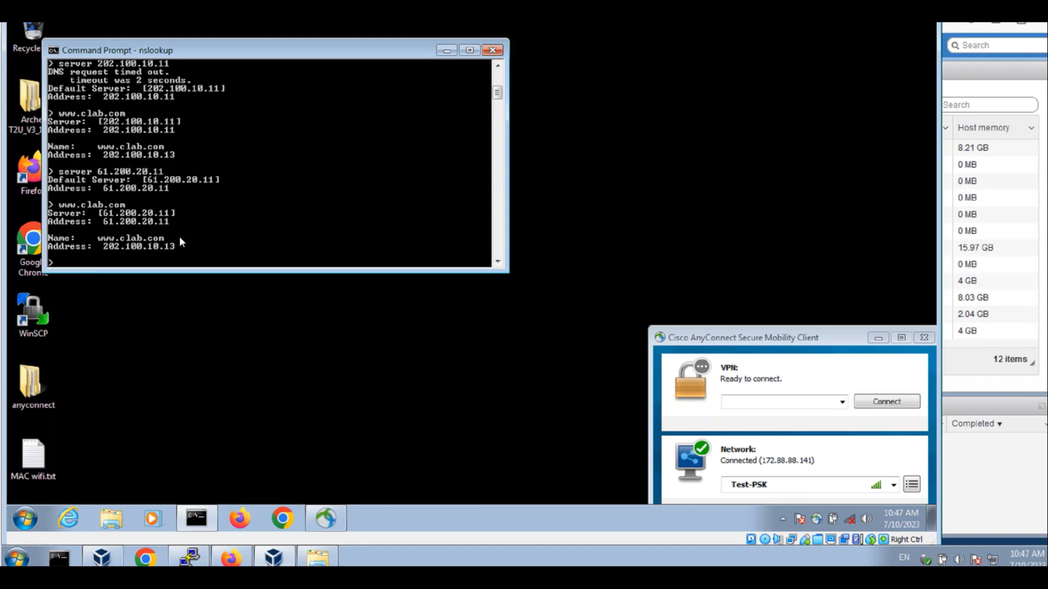
{"action": "key", "text": "Up"}
{"action": "key", "text": "Return"}
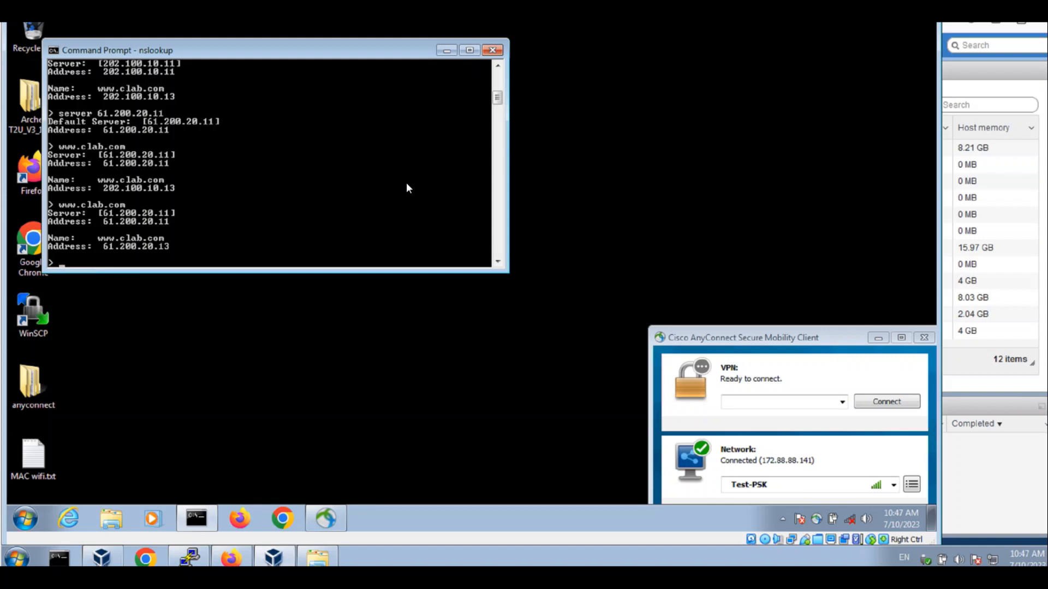
{"action": "type", "text": "exit"}
{"action": "key", "text": "Return"}
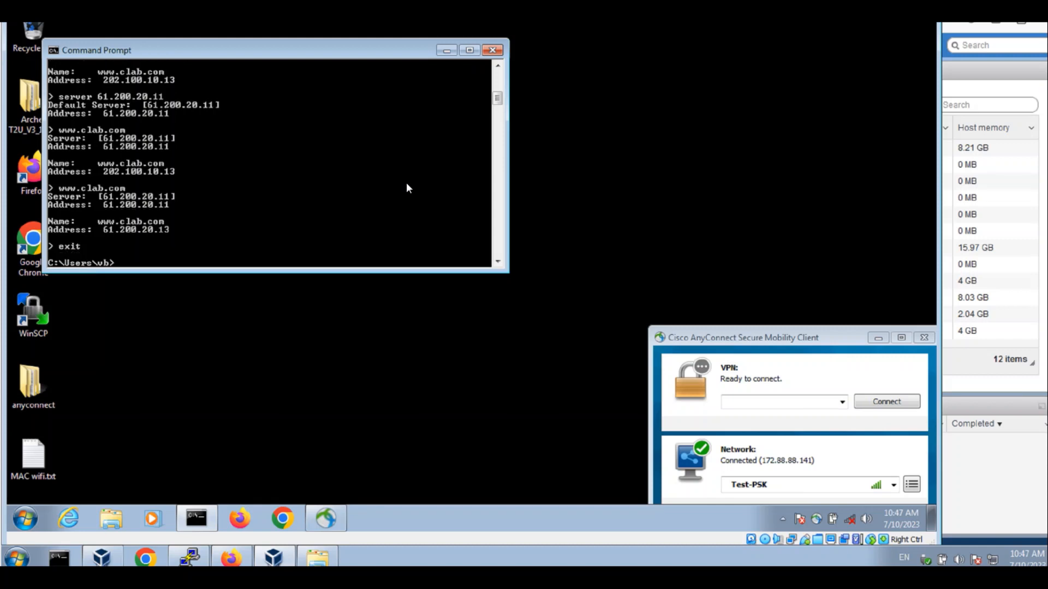
{"action": "type", "text": "nslookup www.clab.com"}
{"action": "key", "text": "Return"}
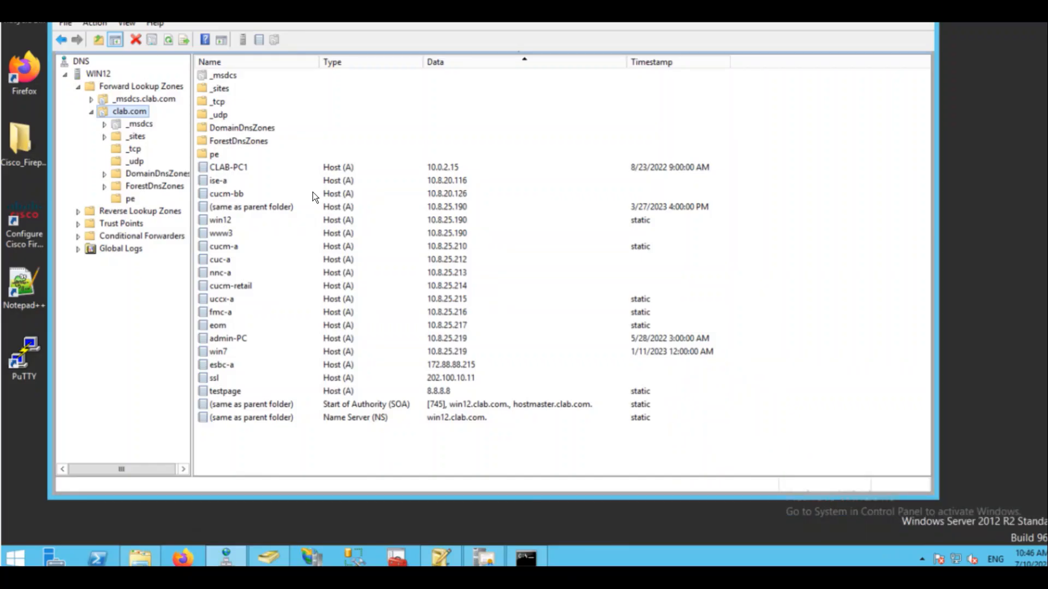
{"action": "right_click", "coordinate": [126, 112]}
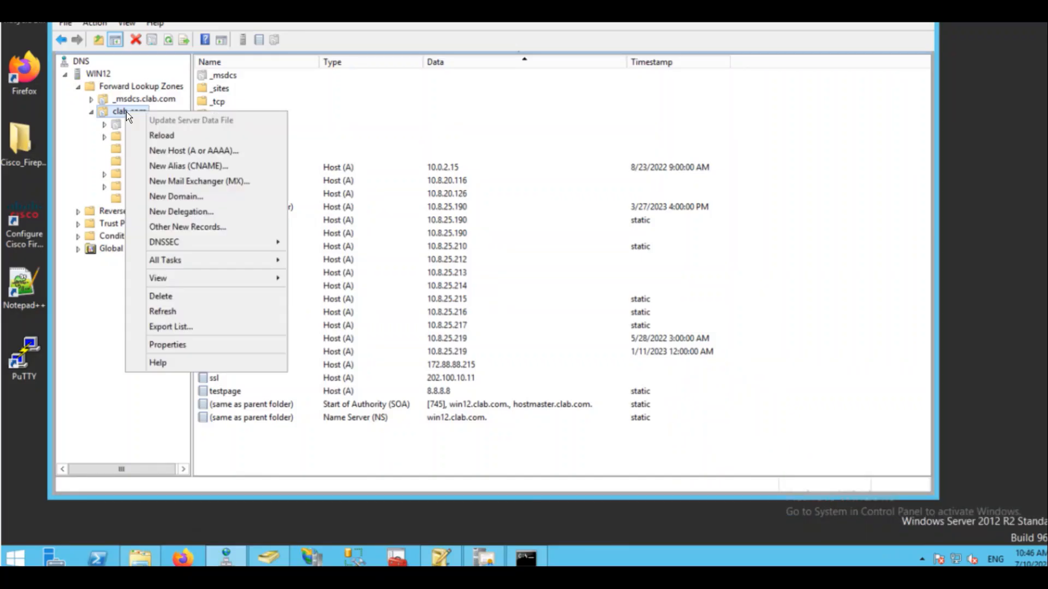
{"action": "left_click", "coordinate": [221, 150]}
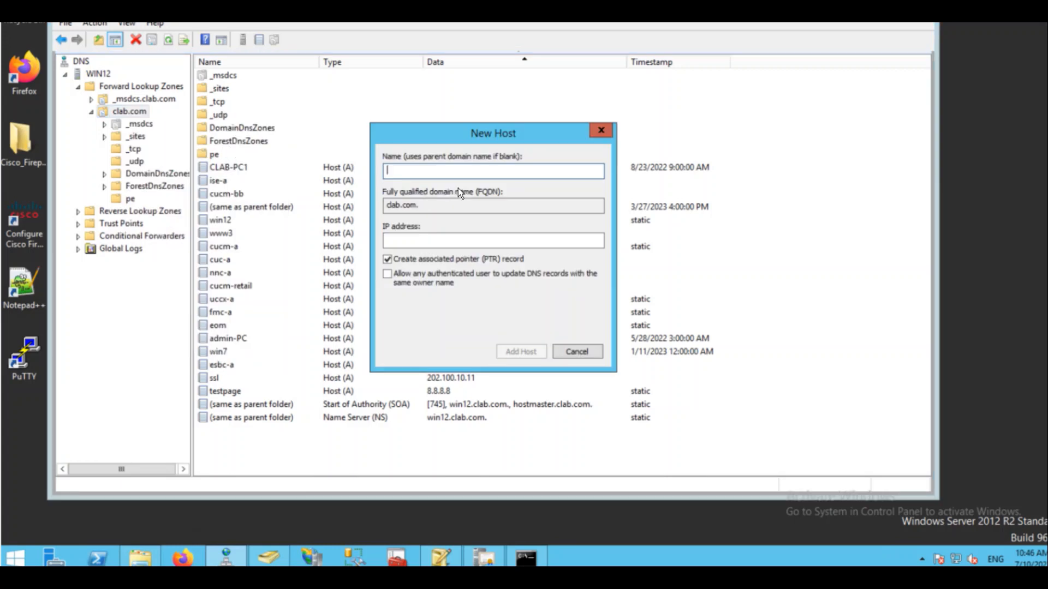
{"action": "left_click", "coordinate": [588, 353]}
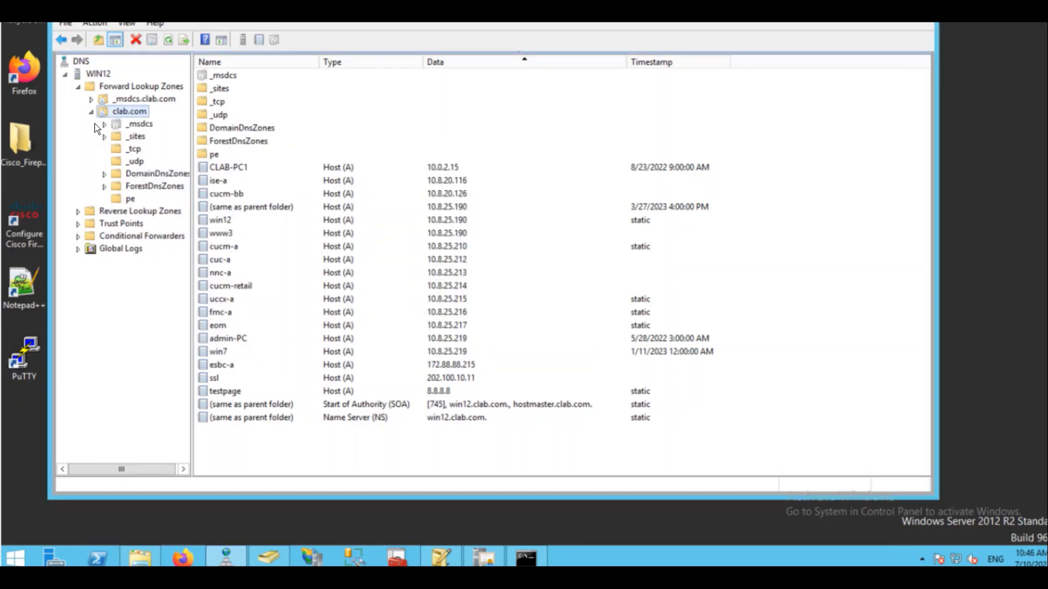
Start a new delegation in the clab.com forward lookup zone with www as the delegated domain, and continue to the name servers.
{"action": "right_click", "coordinate": [126, 111]}
{"action": "left_click", "coordinate": [209, 210]}
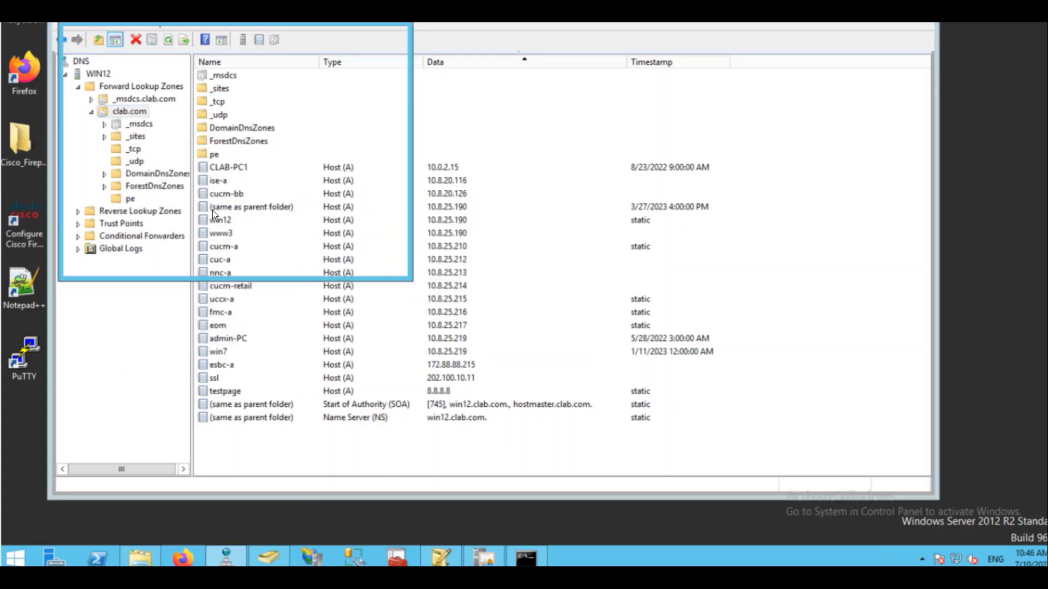
{"action": "left_click", "coordinate": [316, 262]}
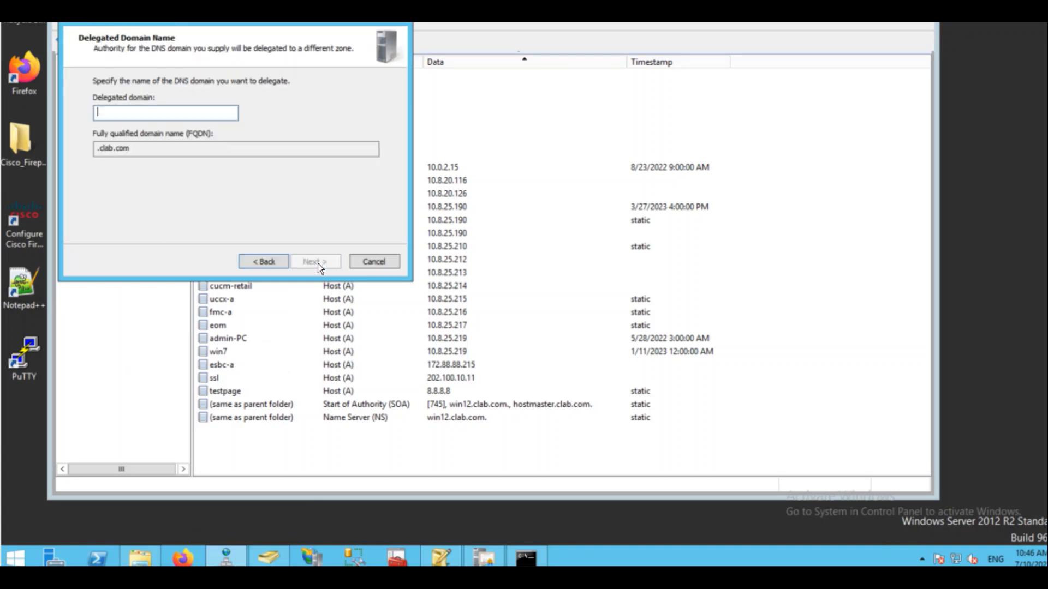
{"action": "type", "text": "www"}
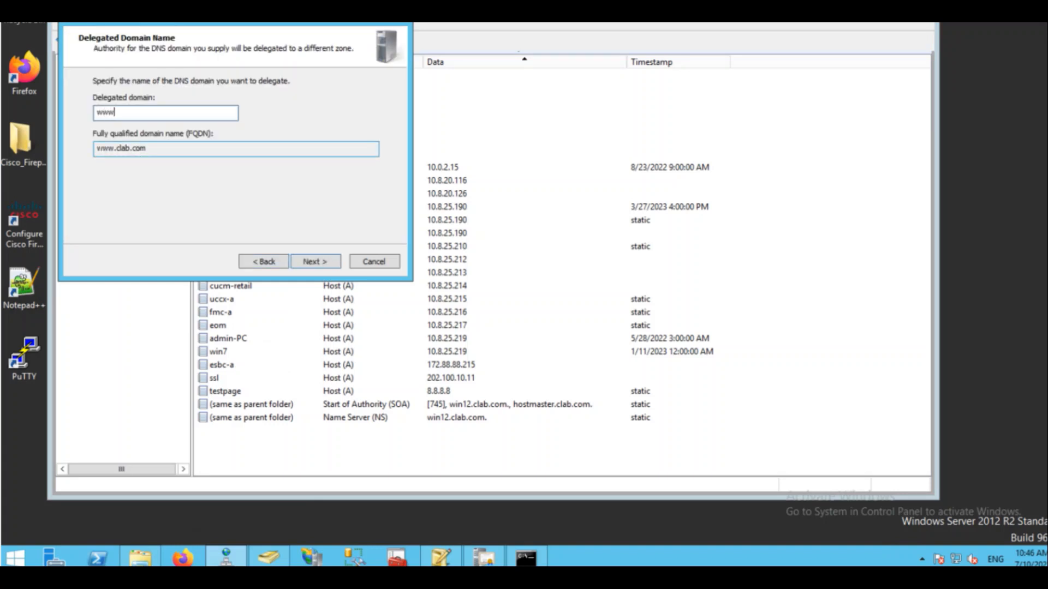
{"action": "left_click", "coordinate": [315, 260]}
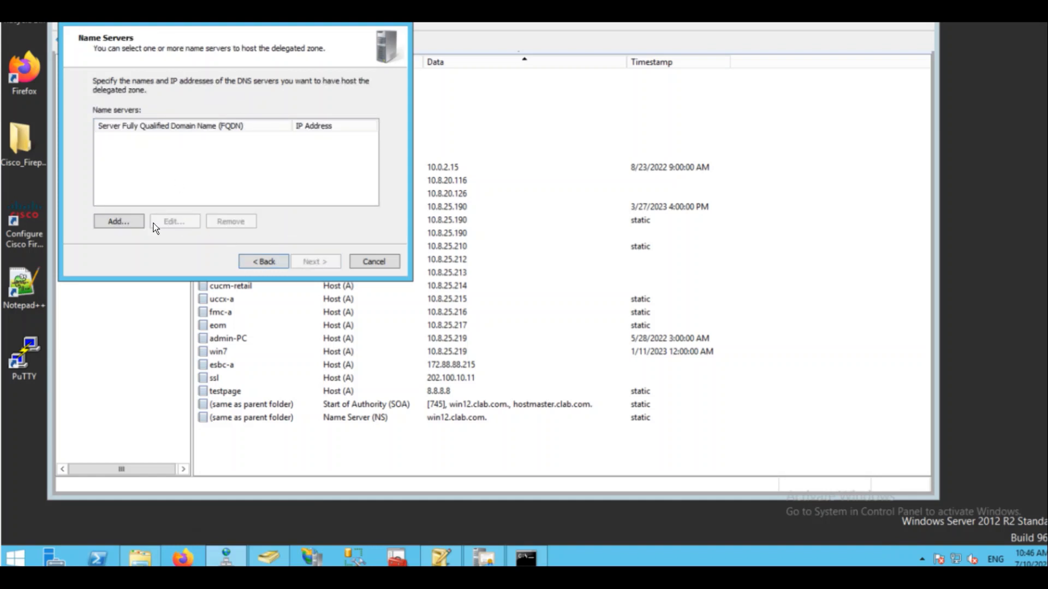
Create a name server entry for the www delegation with 202.100.10.11 as the server FQDN and resolve it.
{"action": "left_click", "coordinate": [131, 221]}
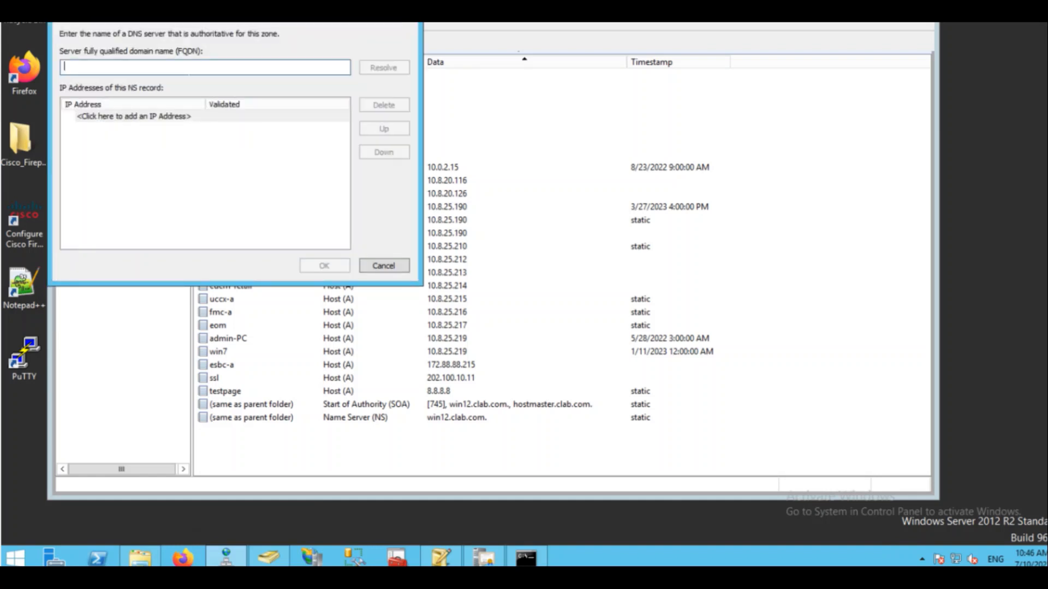
{"action": "type", "text": "61"}
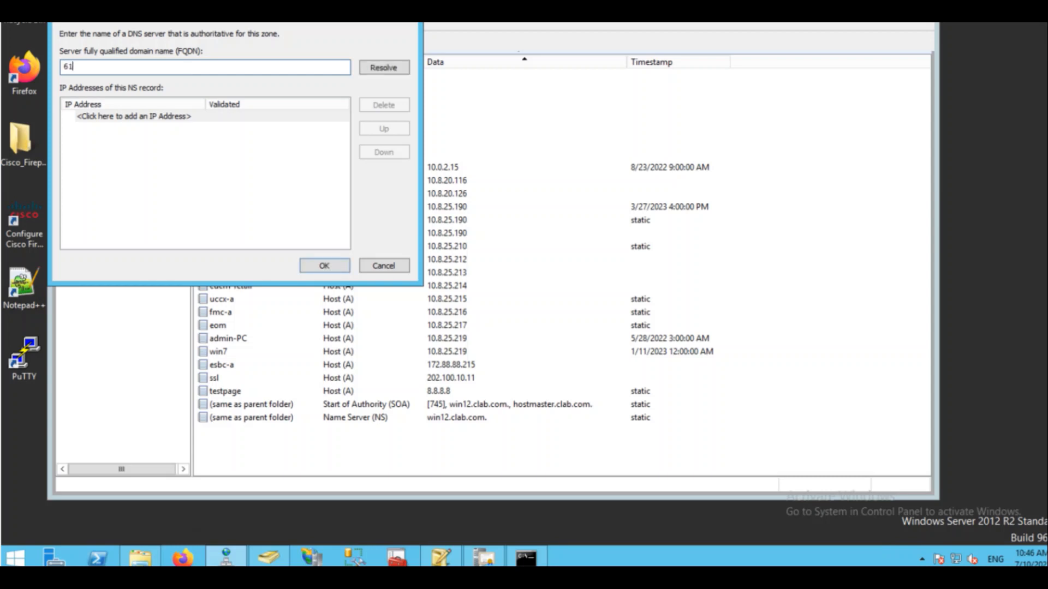
{"action": "key", "text": "BackSpace"}
{"action": "key", "text": "BackSpace"}
{"action": "type", "text": "202.100.10.11"}
{"action": "left_click", "coordinate": [387, 67]}
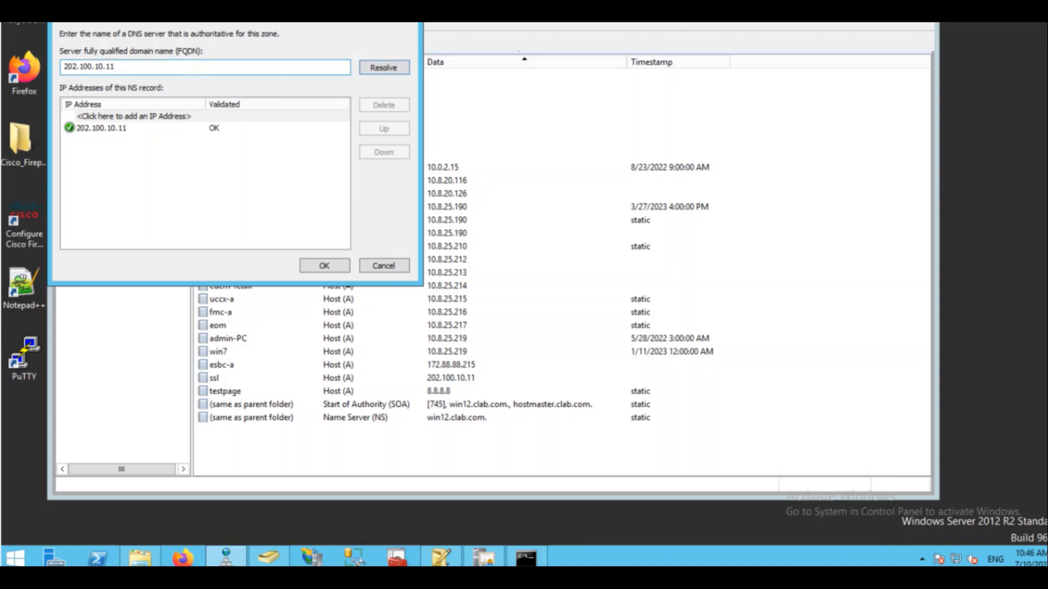
Replace the server FQDN in the open name server entry with 61.200.20.11 and resolve it.
{"action": "left_click_drag", "start_coordinate": [193, 66], "coordinate": [21, 61]}
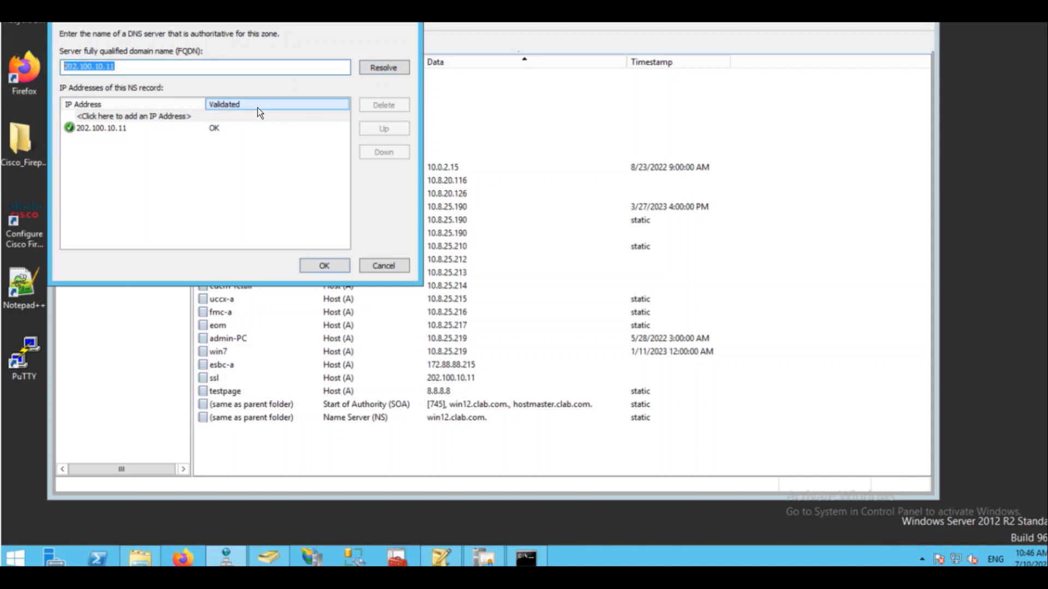
{"action": "type", "text": "61.200.20.11"}
{"action": "left_click", "coordinate": [392, 68]}
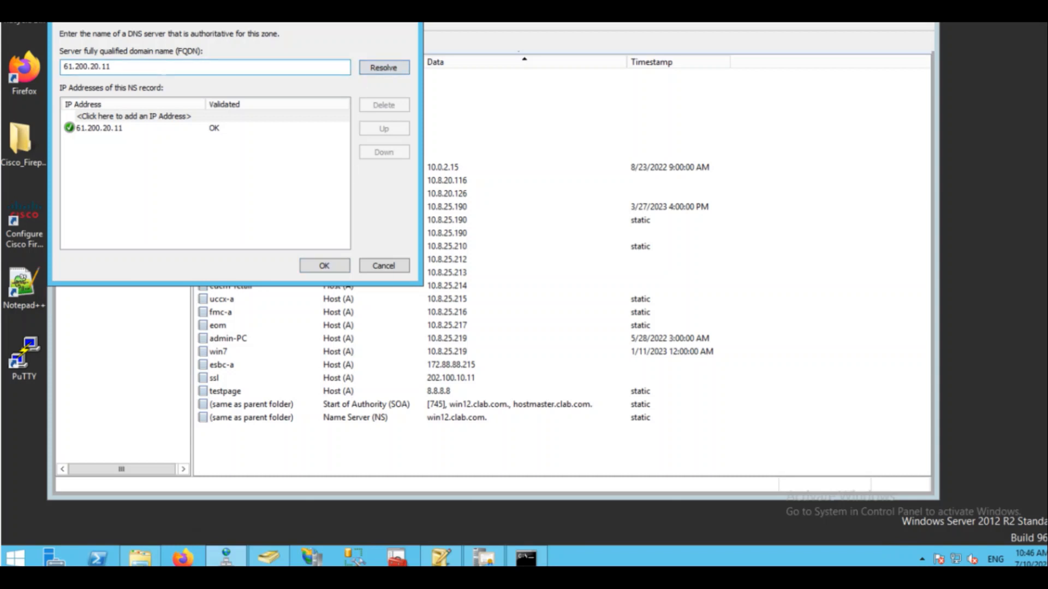
Set the entry's server FQDN back to 202.100.10.11, resolve it and add it to the delegation's name servers.
{"action": "left_click_drag", "start_coordinate": [163, 69], "coordinate": [16, 71]}
{"action": "type", "text": "200.20"}
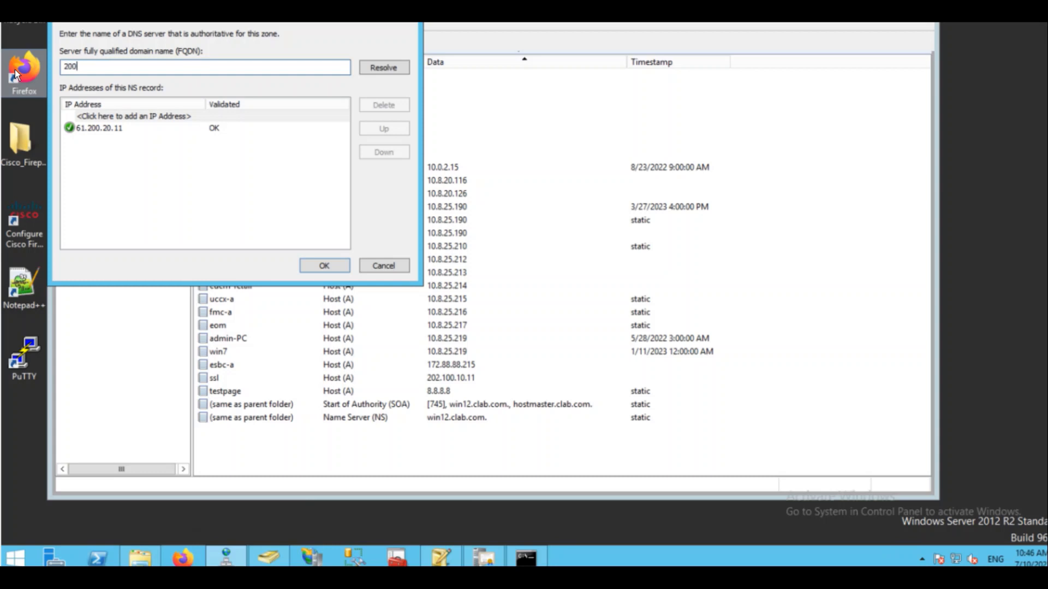
{"action": "key", "text": "BackSpace"}
{"action": "key", "text": "BackSpace"}
{"action": "key", "text": "BackSpace"}
{"action": "key", "text": "BackSpace"}
{"action": "type", "text": "2.100.10.11"}
{"action": "left_click", "coordinate": [395, 67]}
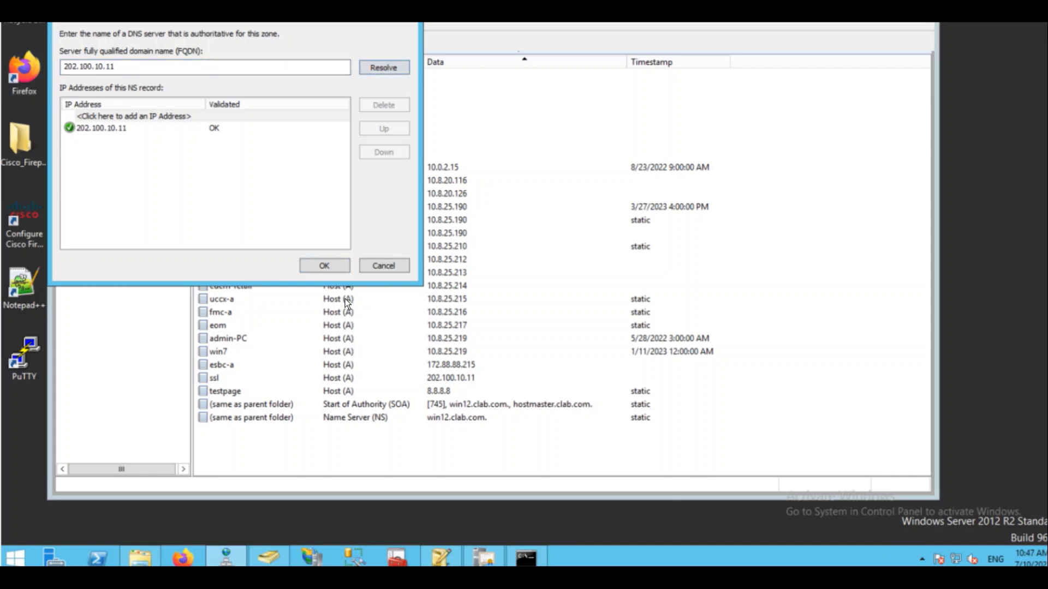
{"action": "left_click", "coordinate": [325, 266]}
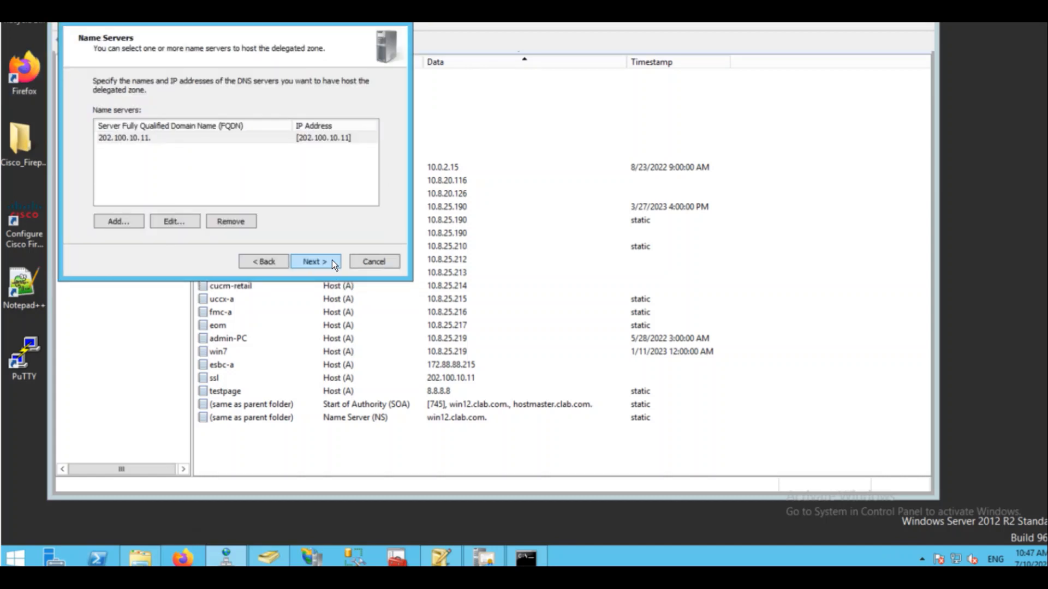
Add 61.200.20.11 as the second resolved name server and finish the www delegation.
{"action": "left_click", "coordinate": [110, 221]}
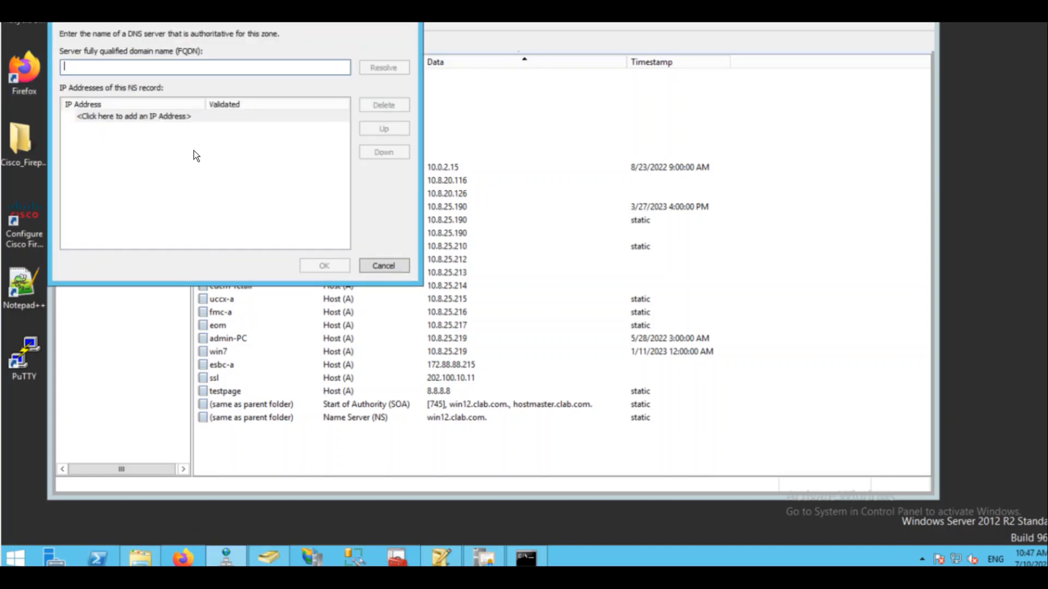
{"action": "type", "text": "61.200"}
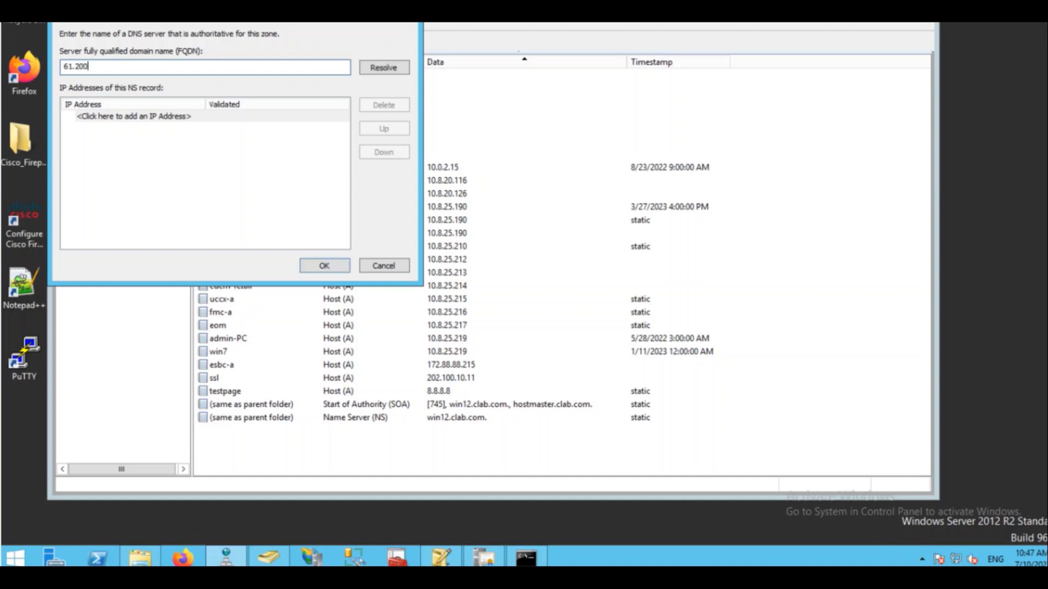
{"action": "type", "text": ".20.11"}
{"action": "left_click", "coordinate": [362, 64]}
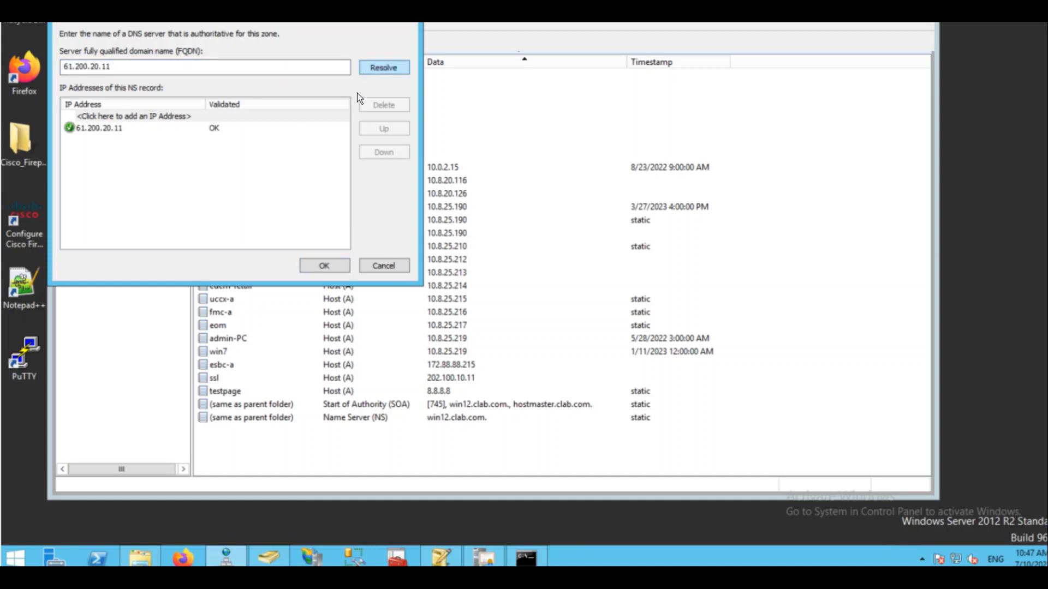
{"action": "left_click", "coordinate": [324, 266]}
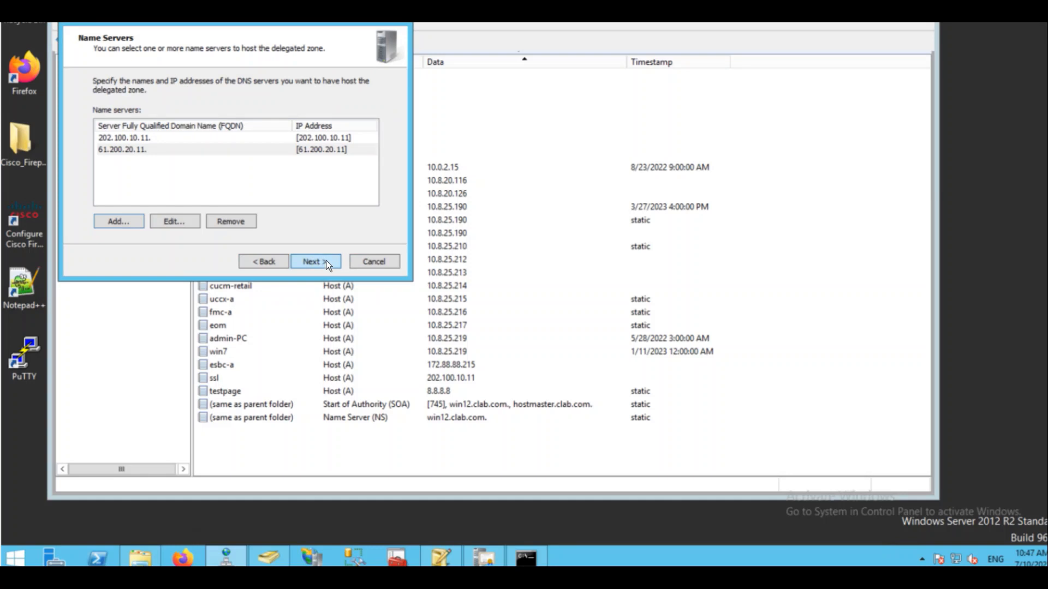
{"action": "left_click", "coordinate": [321, 262]}
{"action": "left_click", "coordinate": [316, 262]}
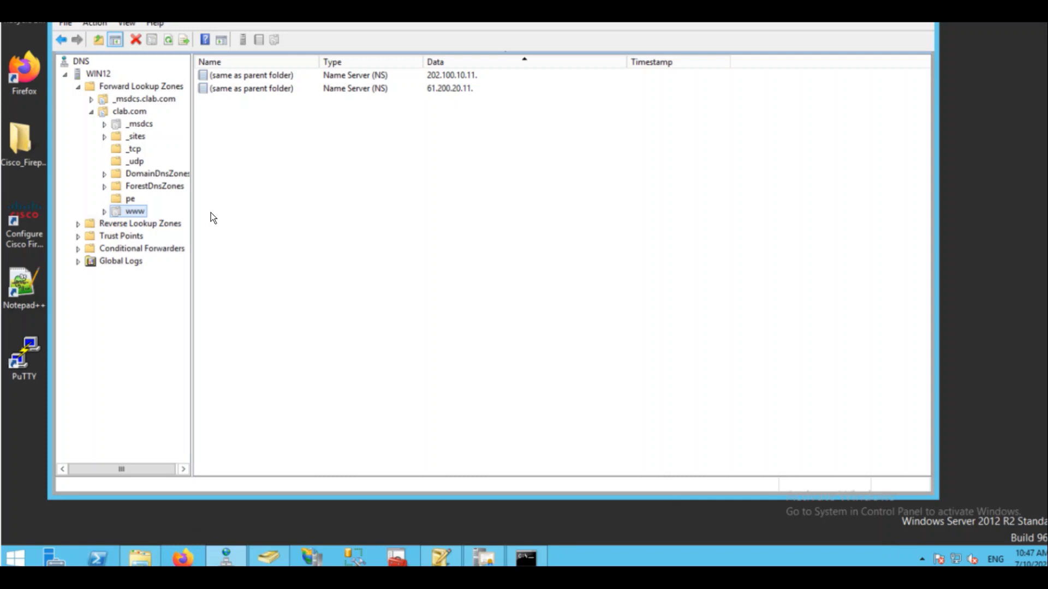
{"action": "mouse_move", "coordinate": [1, 24]}
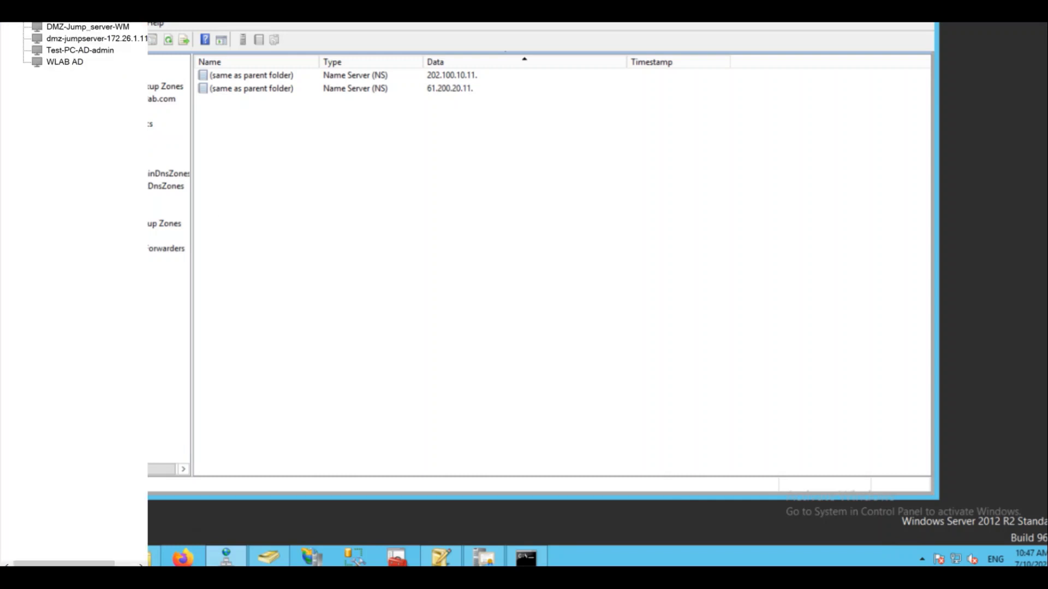
{"action": "left_click", "coordinate": [80, 50]}
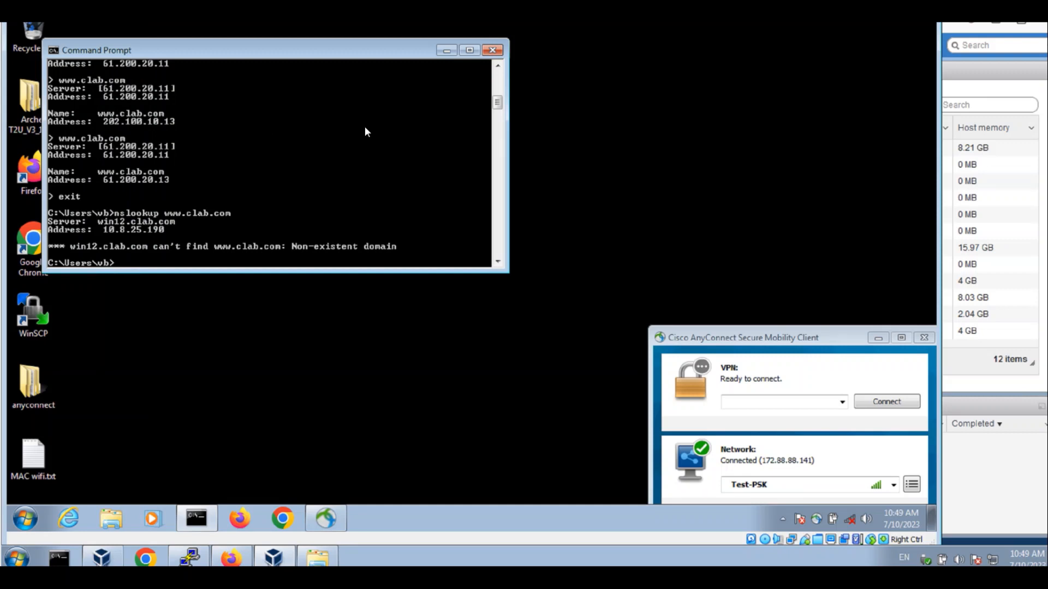
{"action": "key", "text": "Up"}
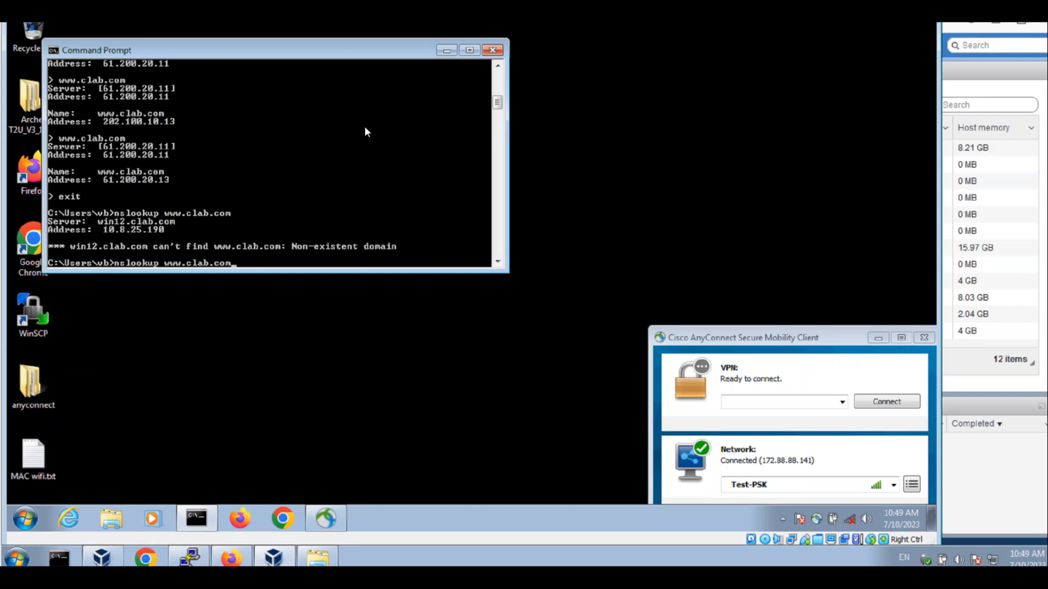
{"action": "key", "text": "Return"}
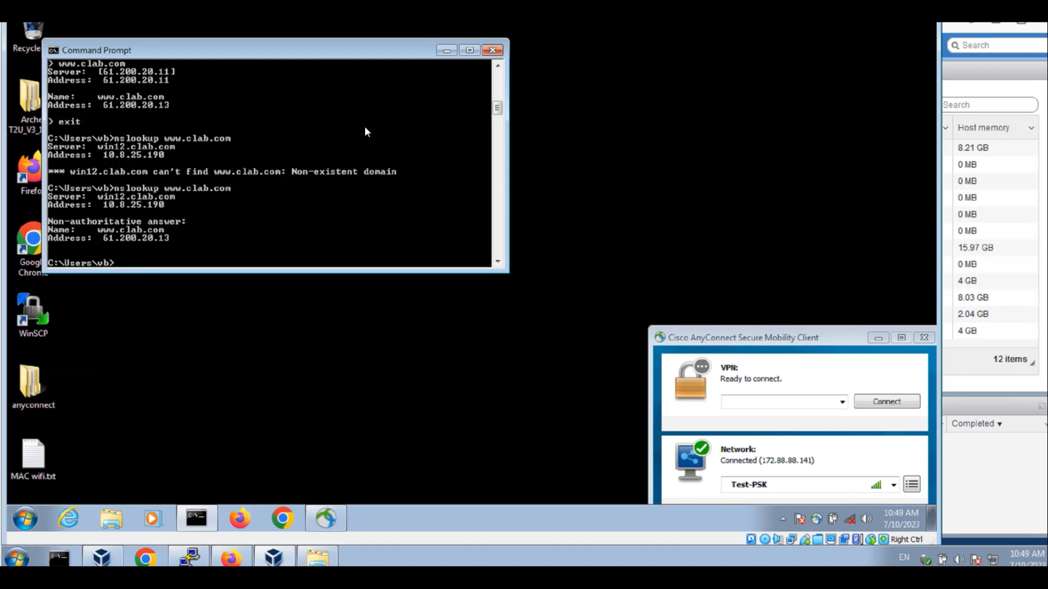
{"action": "key", "text": "Up"}
{"action": "key", "text": "Return"}
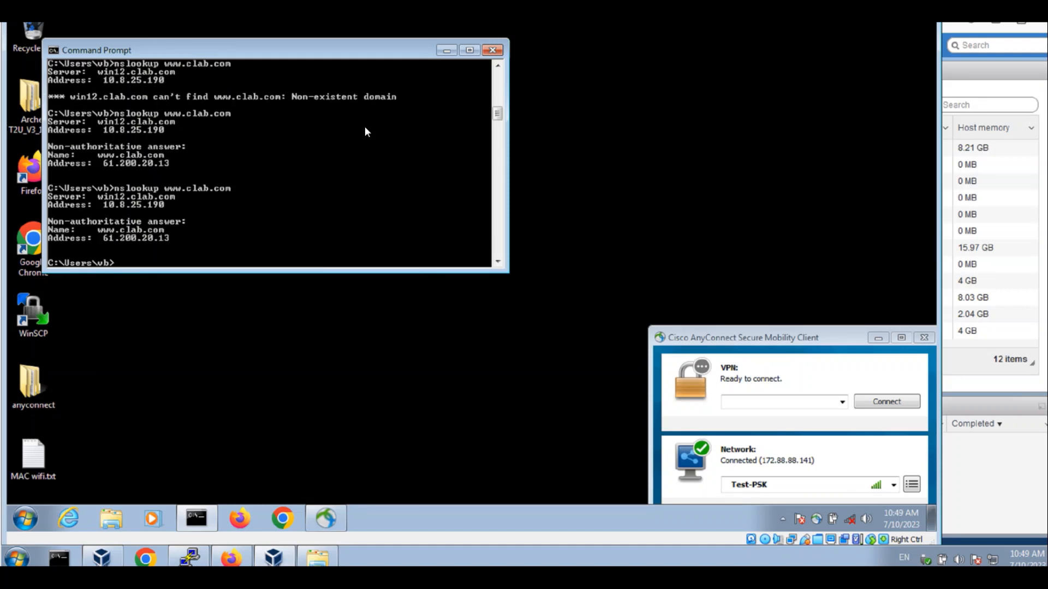
{"action": "key", "text": "Up"}
{"action": "key", "text": "Return"}
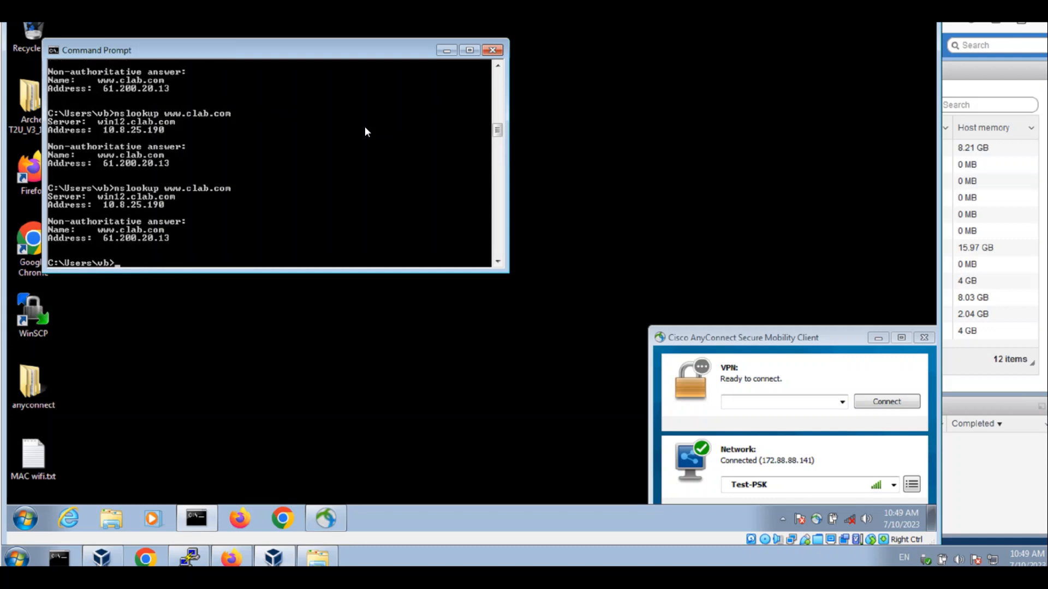